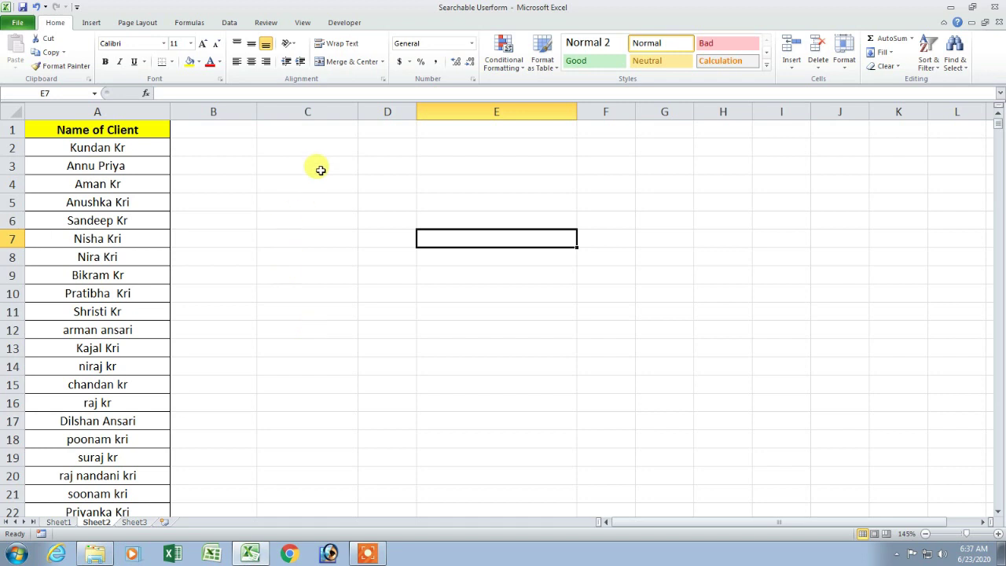
# - Launch the green search form and filter client names by 'da', then by 'ab'
pyautogui.hotkey('alt', 'F11')
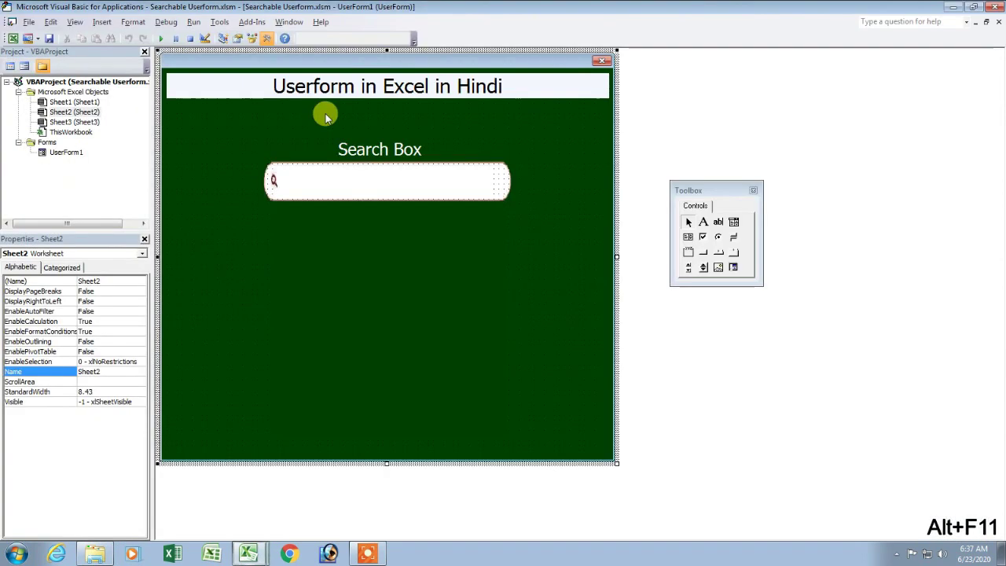
pyautogui.click(162, 37)
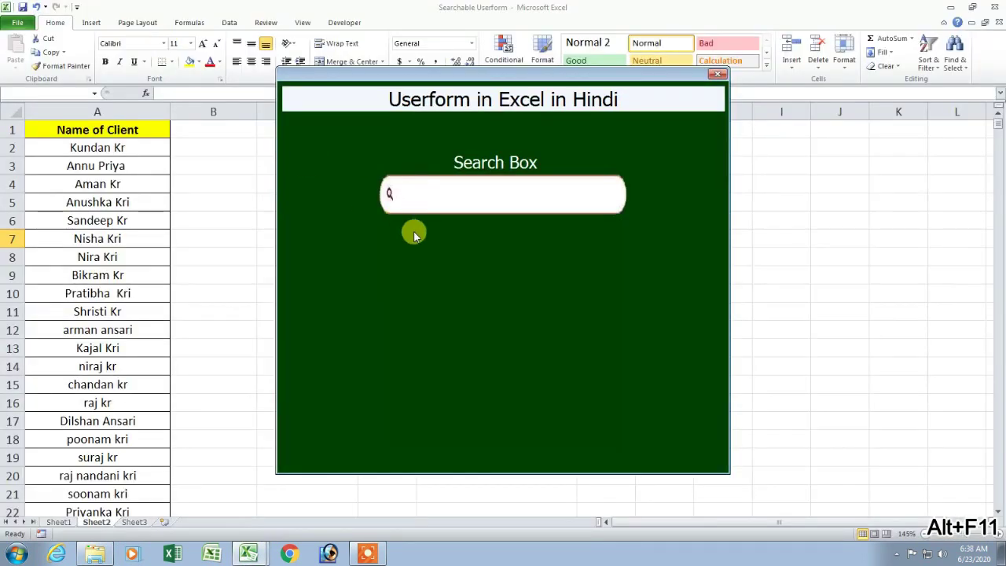
pyautogui.write('d')
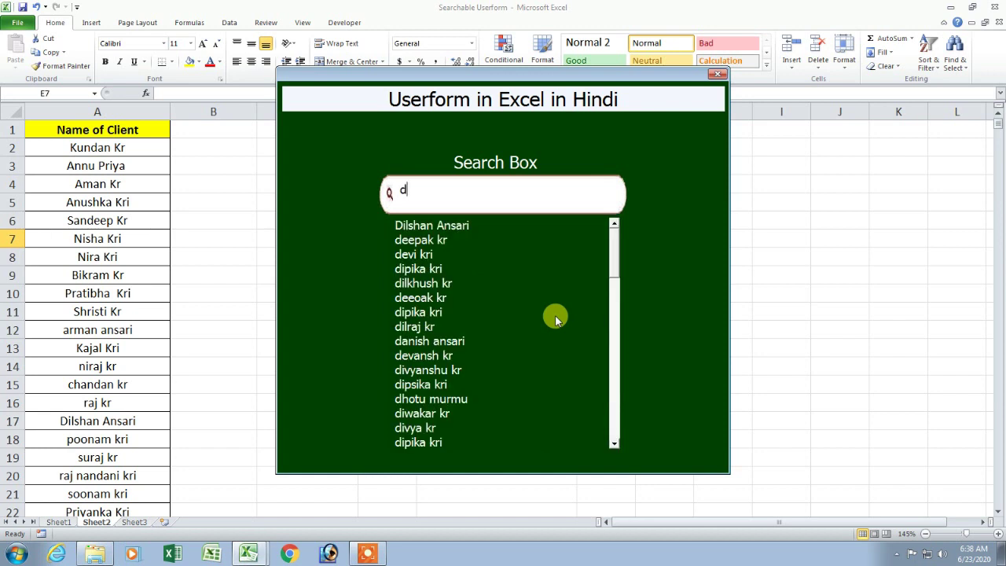
pyautogui.write('a')
pyautogui.press('BackSpace')
pyautogui.press('BackSpace')
pyautogui.write('ab')
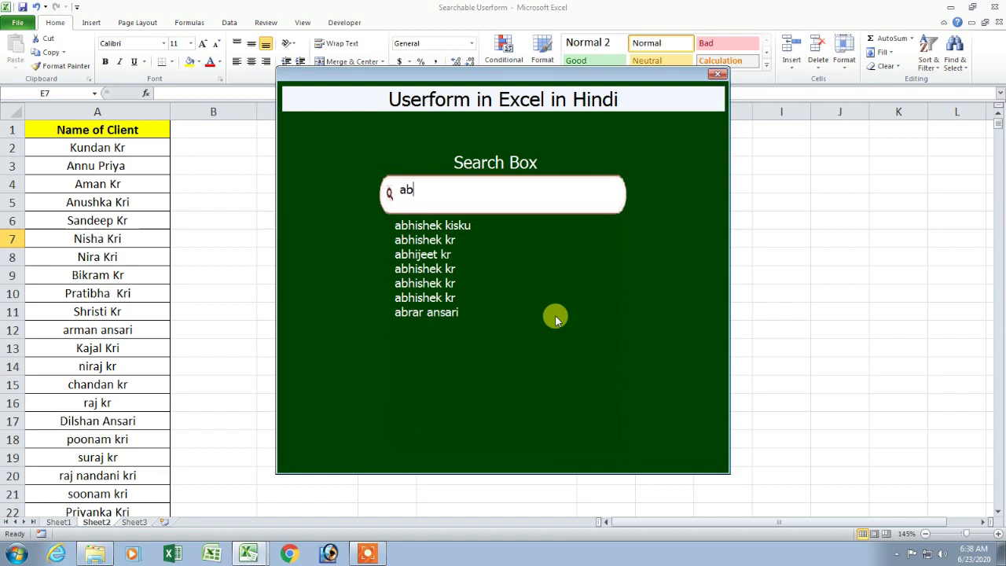
pyautogui.press('BackSpace')
pyautogui.press('BackSpace')
# - Try single-letter searches d, f, g and h, ending on names starting with 'i'
pyautogui.write('d')
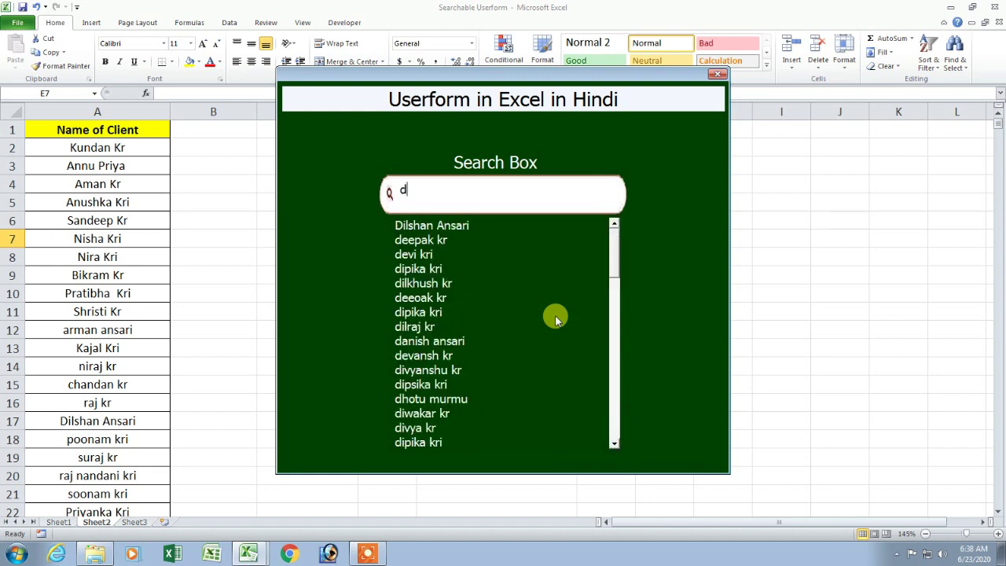
pyautogui.press('BackSpace')
pyautogui.write('f')
pyautogui.press('BackSpace')
pyautogui.write('g')
pyautogui.press('BackSpace')
pyautogui.write('h')
pyautogui.press('BackSpace')
pyautogui.write('i')
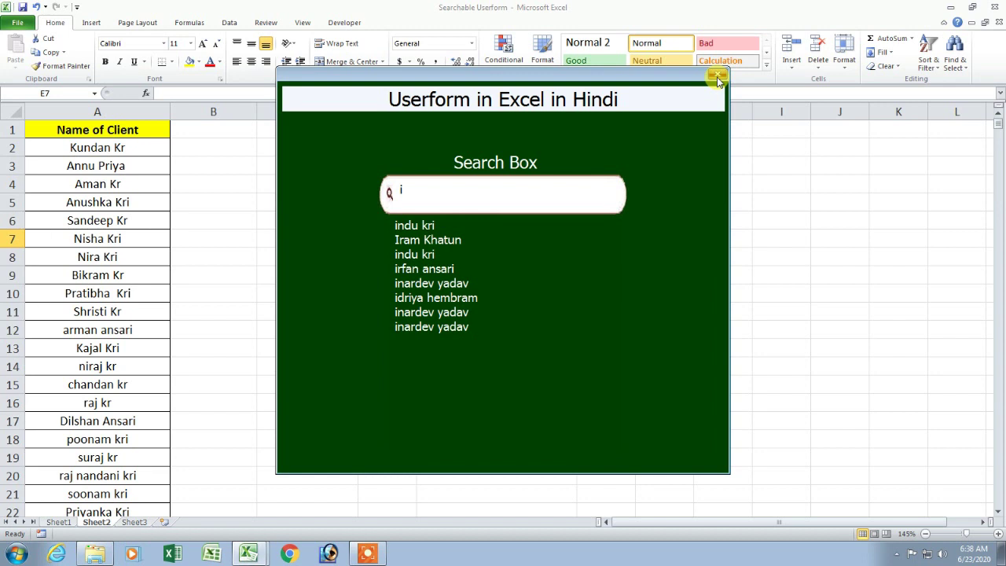
# - Close the running search form and the VBA editor, then reopen the editor with Alt+F11
pyautogui.click(718, 78)
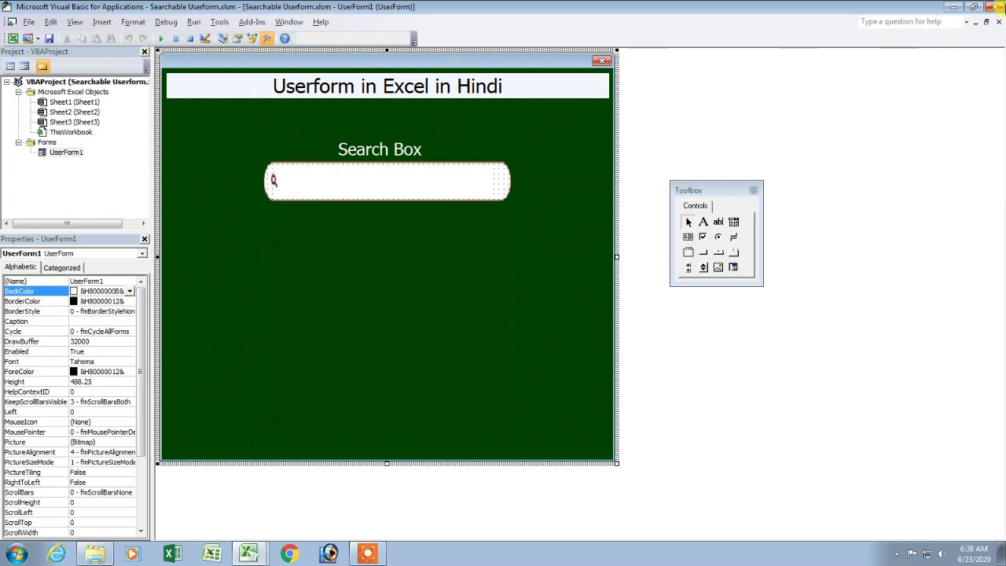
pyautogui.click(1001, 7)
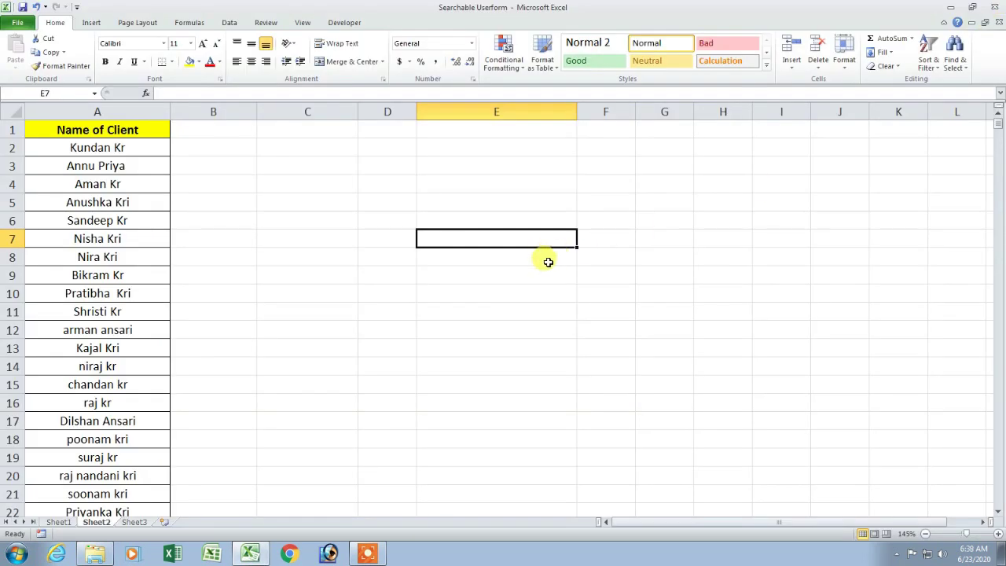
pyautogui.hotkey('alt', 'F11')
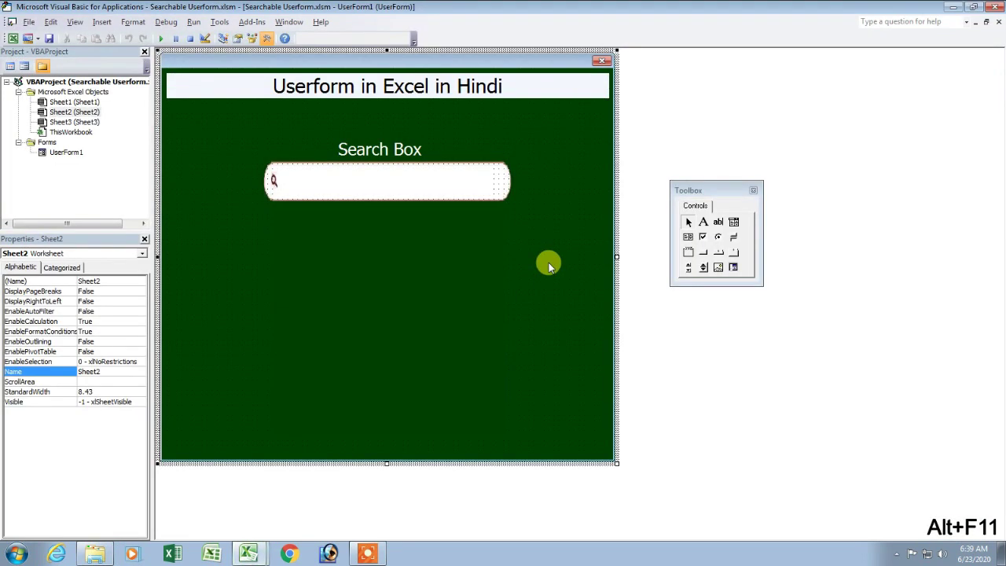
# - Restore the VBA editor to a taller window over the sheet, with the Toolbox moved off the form
pyautogui.doubleClick(439, 7)
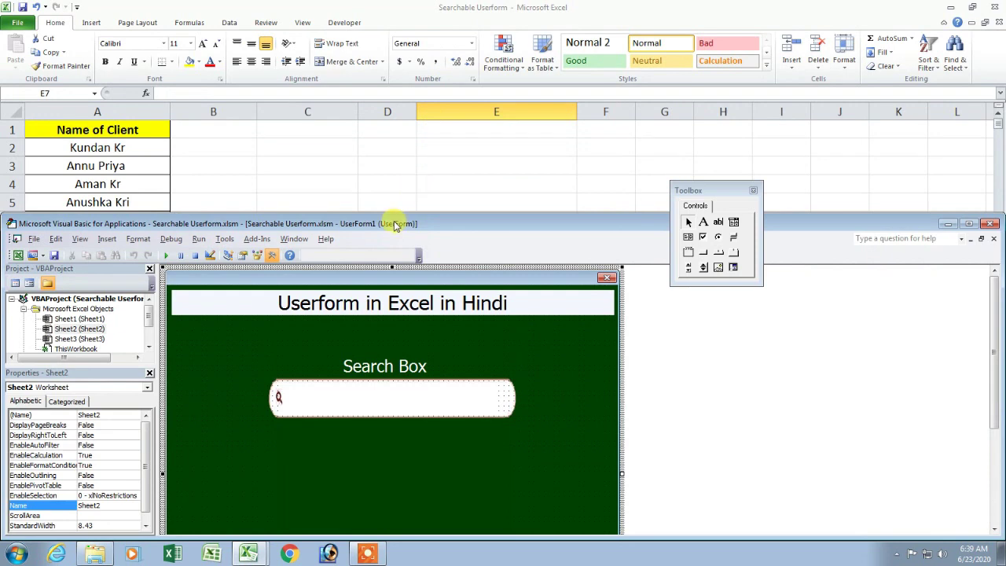
pyautogui.moveTo(393, 223); pyautogui.dragTo(460, 64)
pyautogui.moveTo(180, 66)
pyautogui.mouseDown()
pyautogui.moveTo(506, 66)
pyautogui.moveTo(213, 48)
pyautogui.mouseUp()
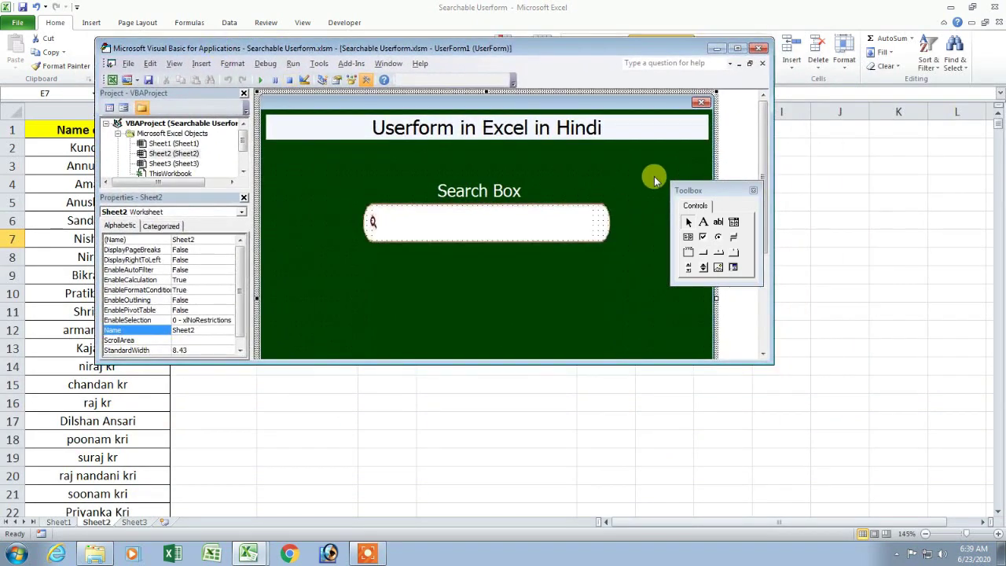
pyautogui.moveTo(696, 191); pyautogui.dragTo(852, 139)
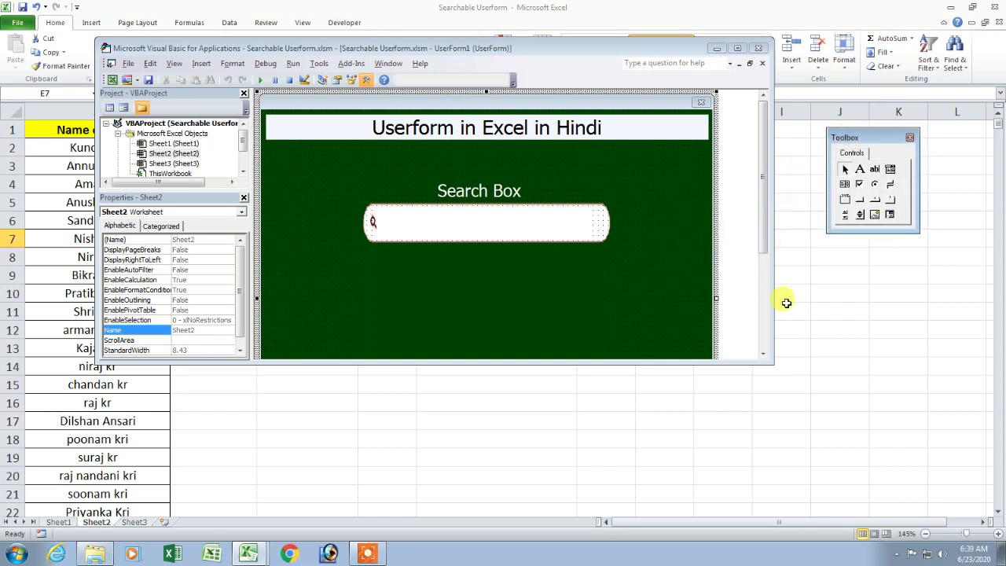
pyautogui.moveTo(753, 363)
pyautogui.mouseDown()
pyautogui.moveTo(754, 507)
pyautogui.moveTo(753, 496)
pyautogui.mouseUp()
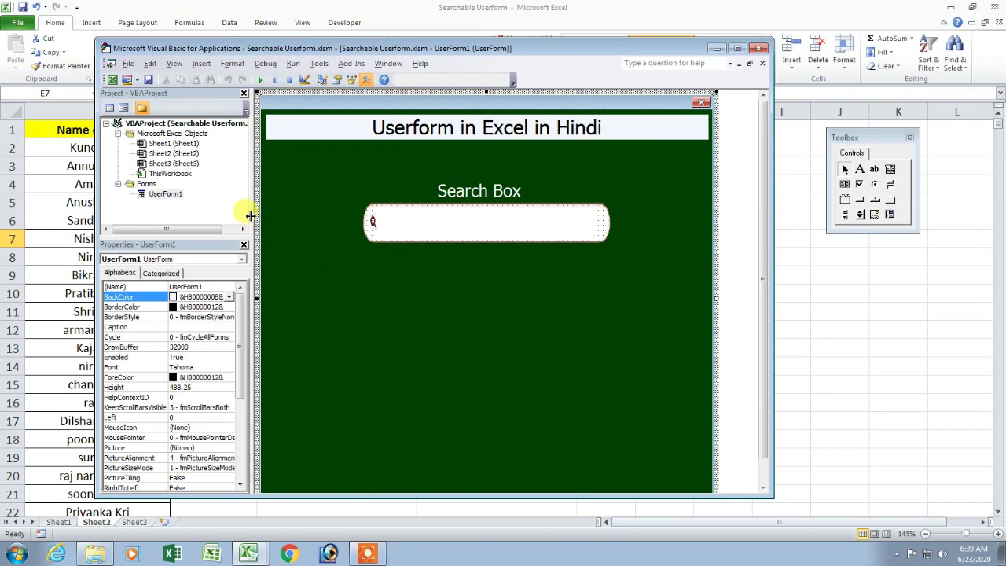
# - Insert a blank UserForm2 and enlarge it to a height of about 425.25
pyautogui.click(206, 63)
pyautogui.click(225, 92)
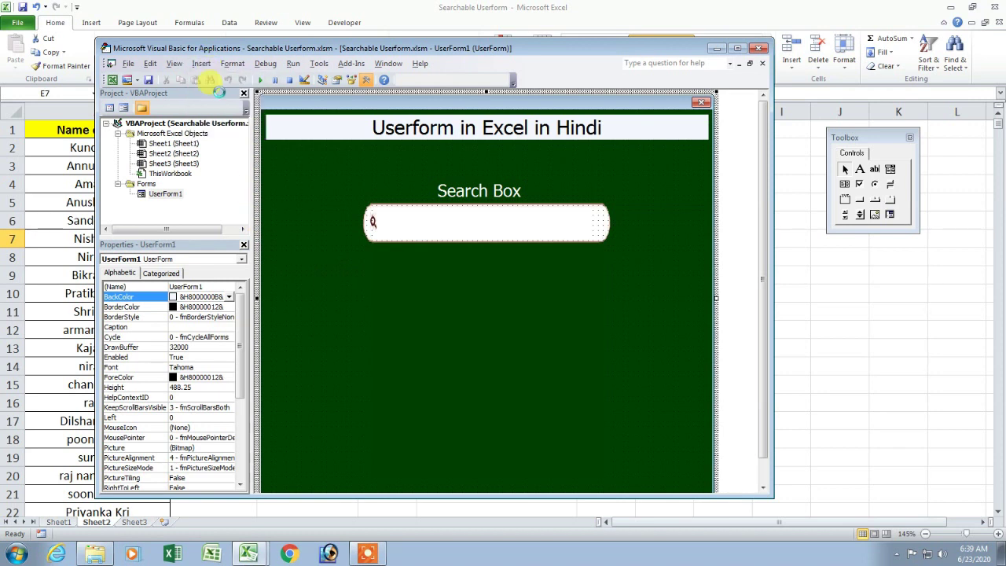
pyautogui.doubleClick(550, 59)
pyautogui.moveTo(362, 203); pyautogui.dragTo(556, 409)
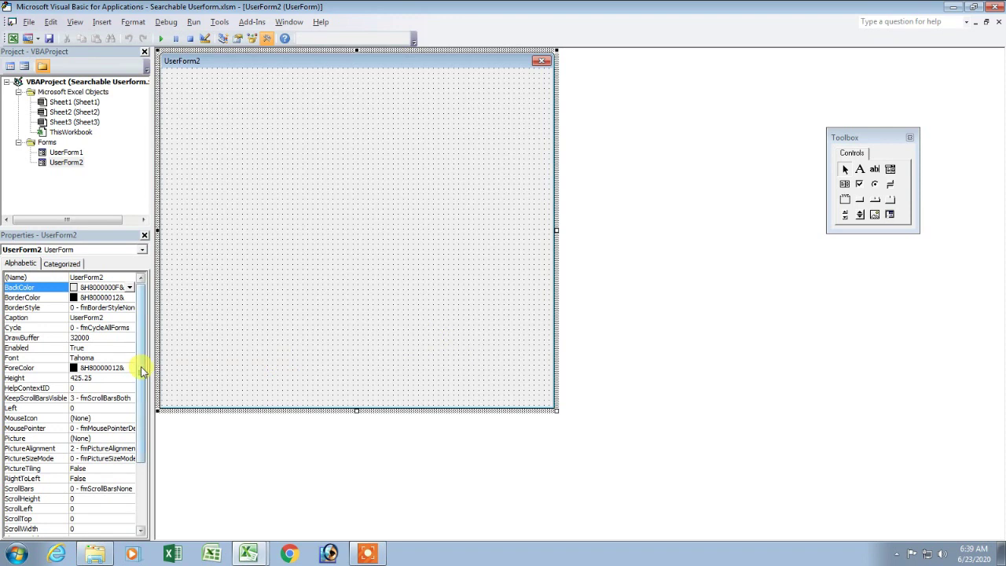
pyautogui.moveTo(139, 370); pyautogui.dragTo(141, 432)
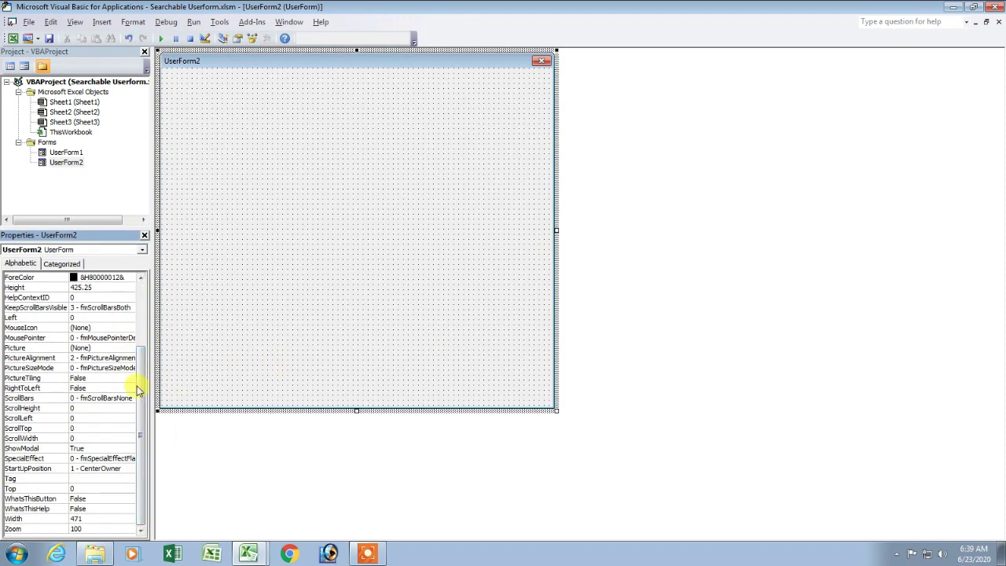
# - Load the Background\22222 copy image as UserForm2's Picture
pyautogui.click(88, 347)
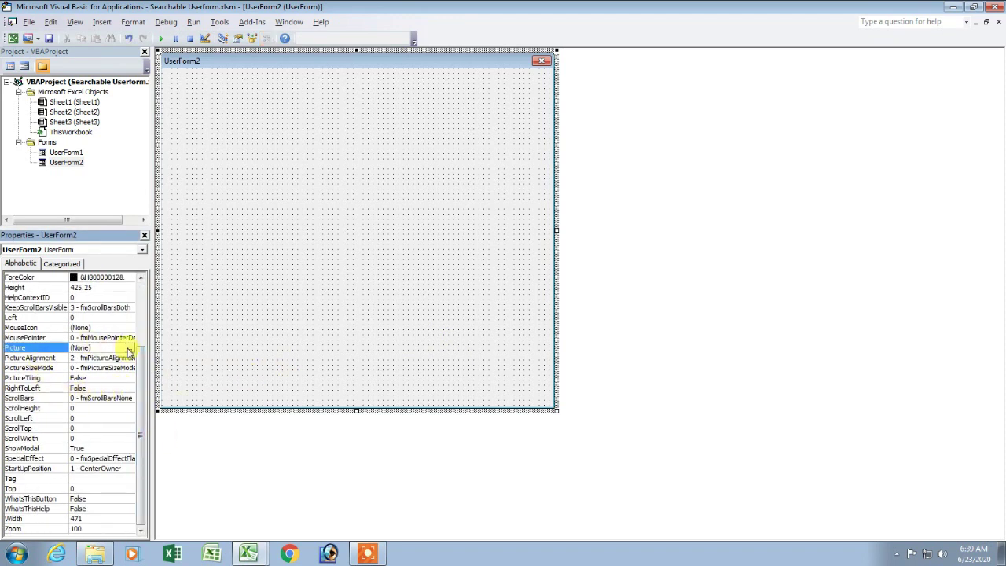
pyautogui.click(131, 347)
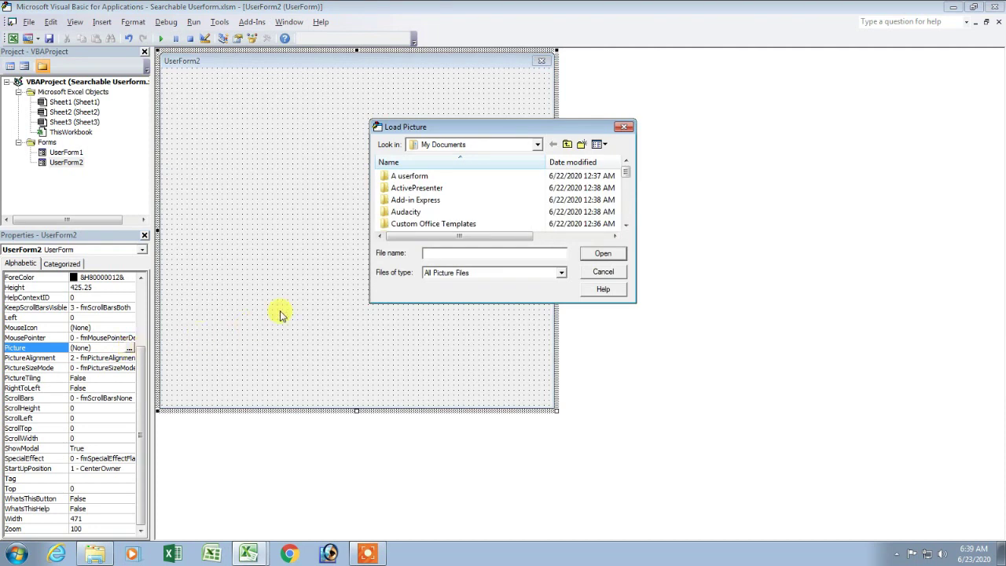
pyautogui.click(455, 144)
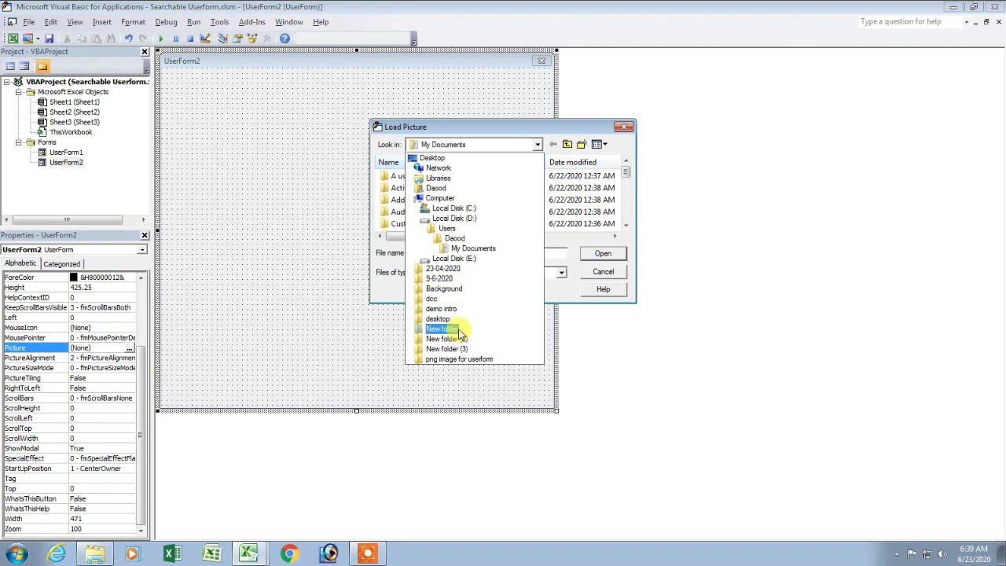
pyautogui.click(460, 290)
pyautogui.click(429, 214)
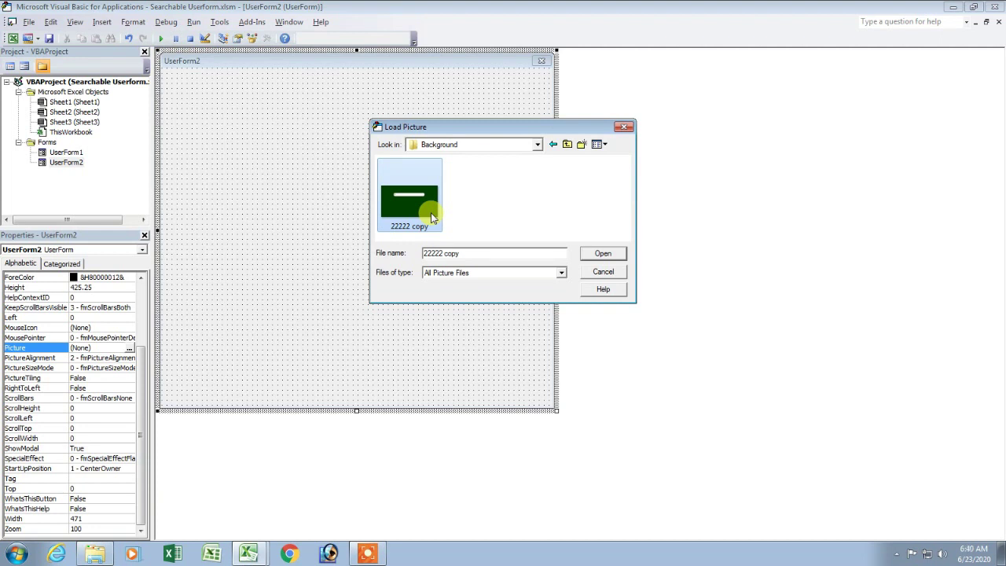
pyautogui.click(602, 254)
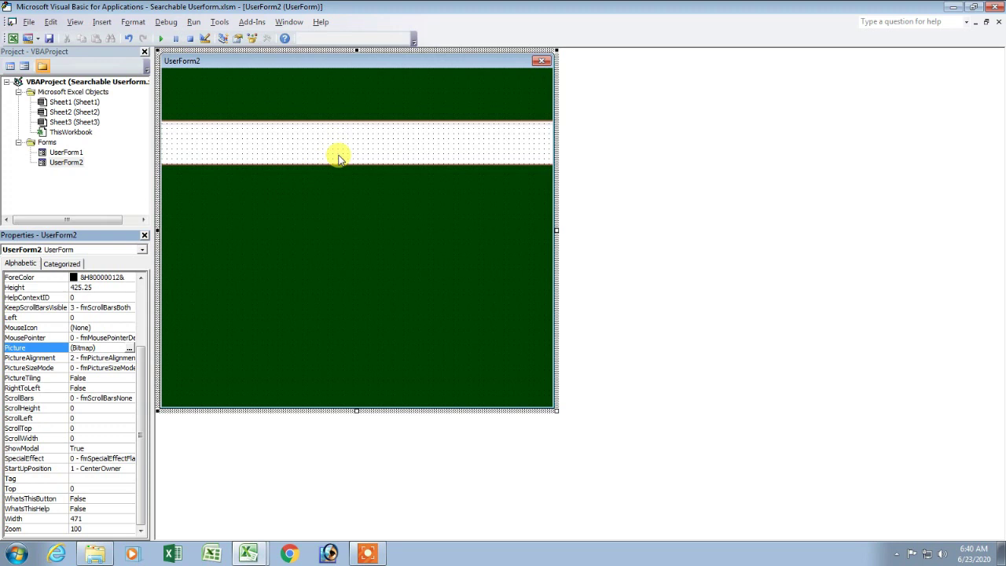
# - Set PictureSizeMode to 1 - fmPictureSizeModeStretch so the picture fills the form
pyautogui.click(112, 368)
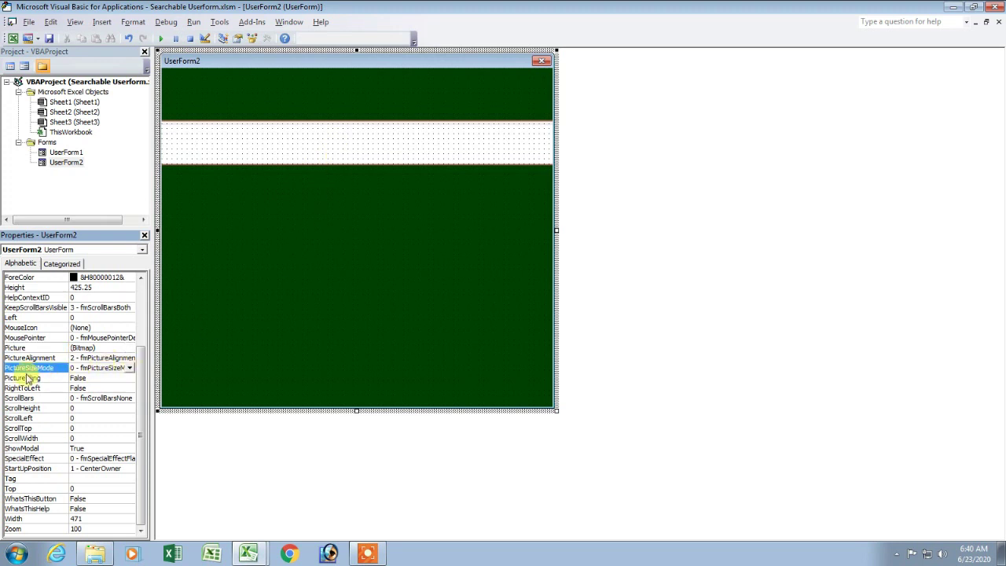
pyautogui.click(130, 368)
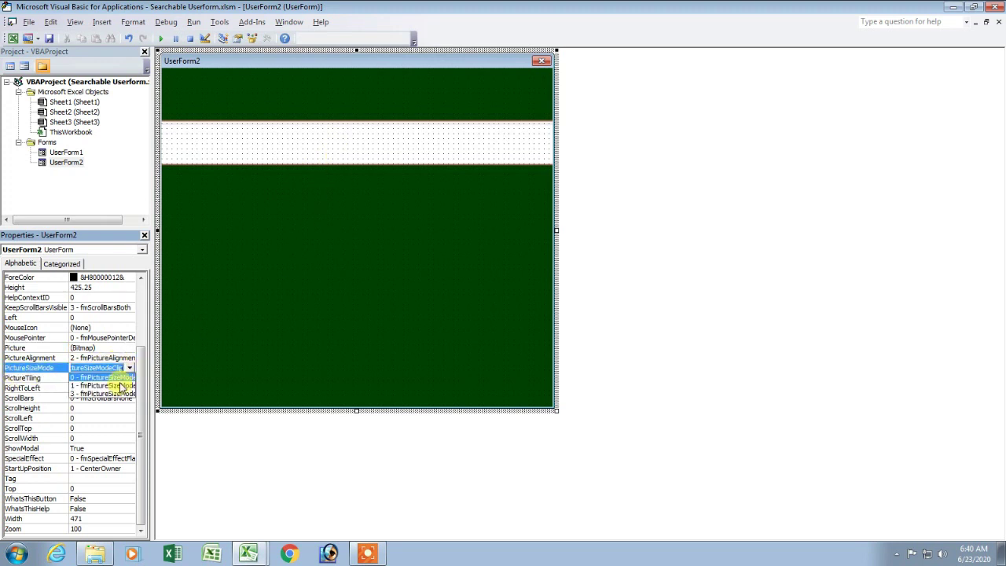
pyautogui.click(102, 388)
pyautogui.click(283, 297)
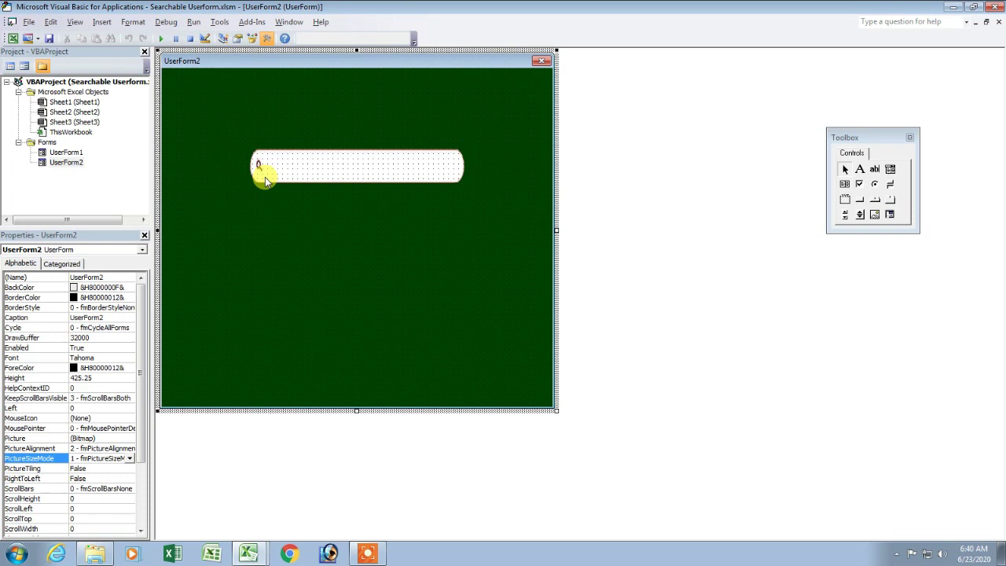
# - Enlarge UserForm2 slightly and place the Toolbox beside it
pyautogui.moveTo(556, 409); pyautogui.dragTo(586, 425)
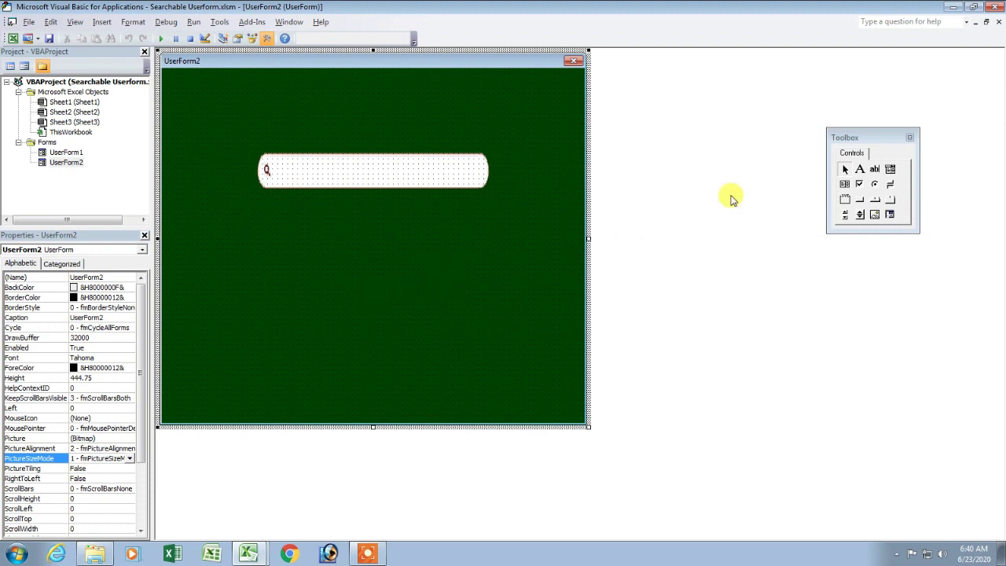
pyautogui.moveTo(844, 141); pyautogui.dragTo(576, 154)
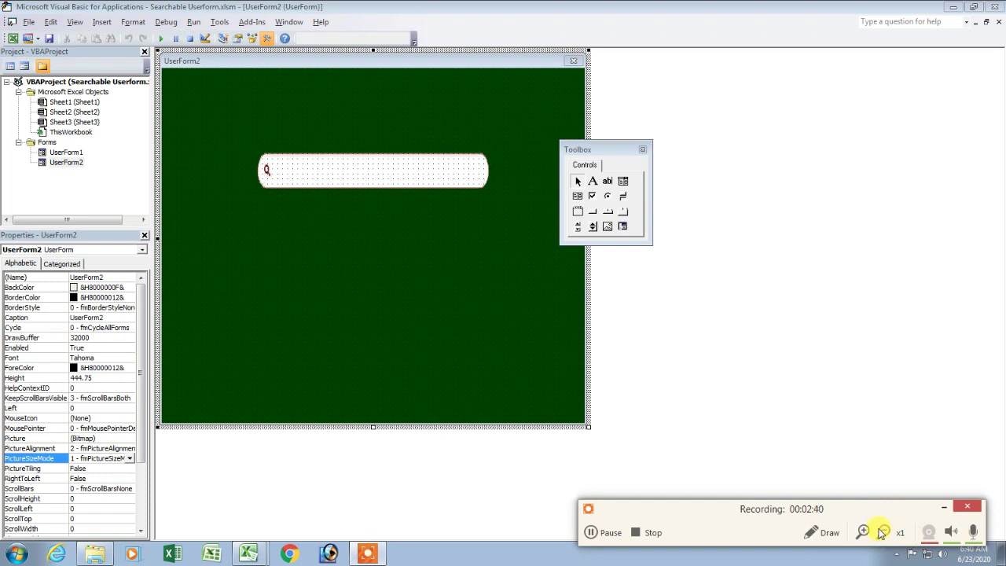
pyautogui.click(882, 533)
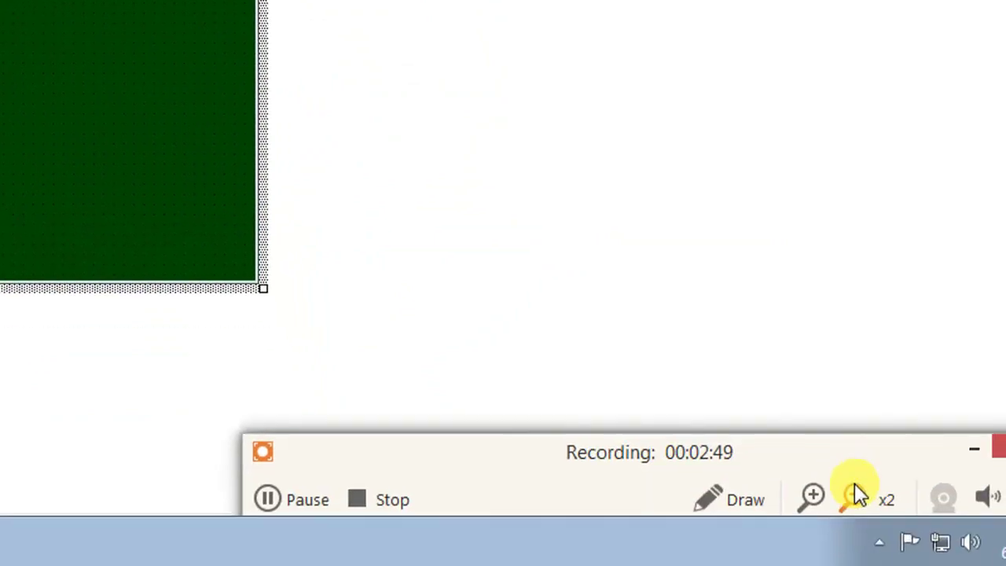
pyautogui.click(855, 488)
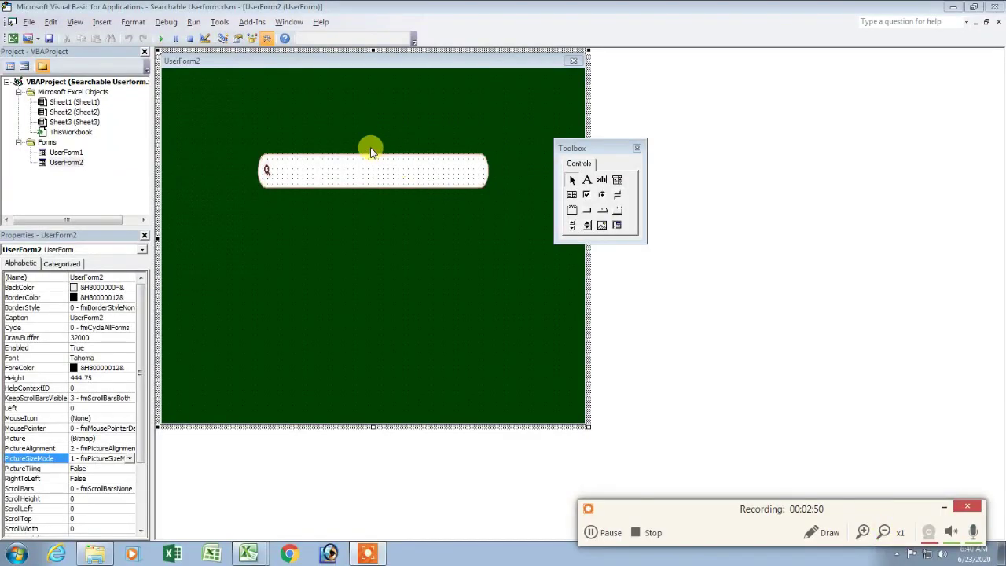
# - Draw a label above the search bar with a transparent background and white text
pyautogui.click(396, 244)
pyautogui.moveTo(596, 185); pyautogui.dragTo(374, 142)
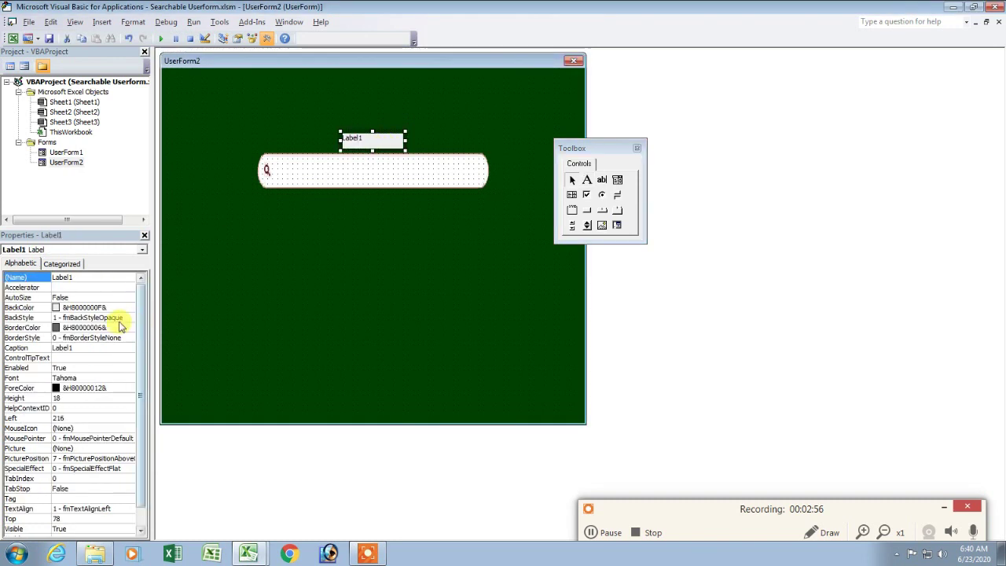
pyautogui.click(123, 318)
pyautogui.click(129, 318)
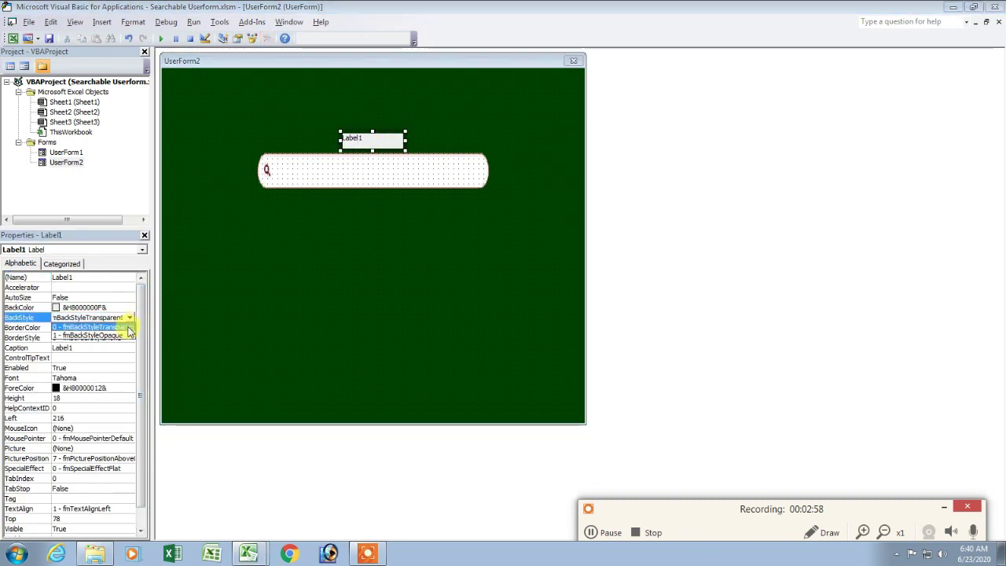
pyautogui.click(129, 327)
pyautogui.click(132, 391)
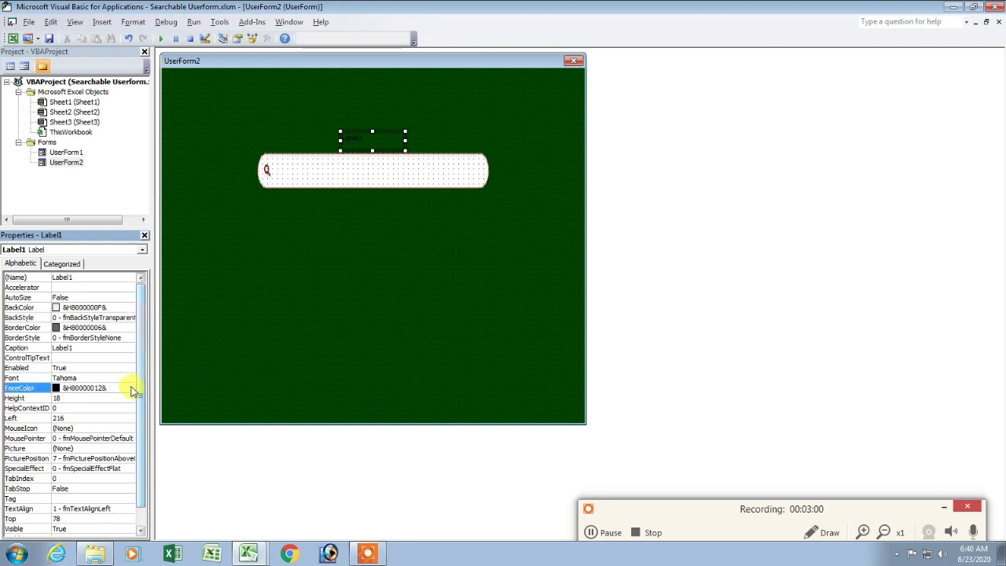
pyautogui.click(130, 389)
pyautogui.click(54, 399)
pyautogui.click(45, 410)
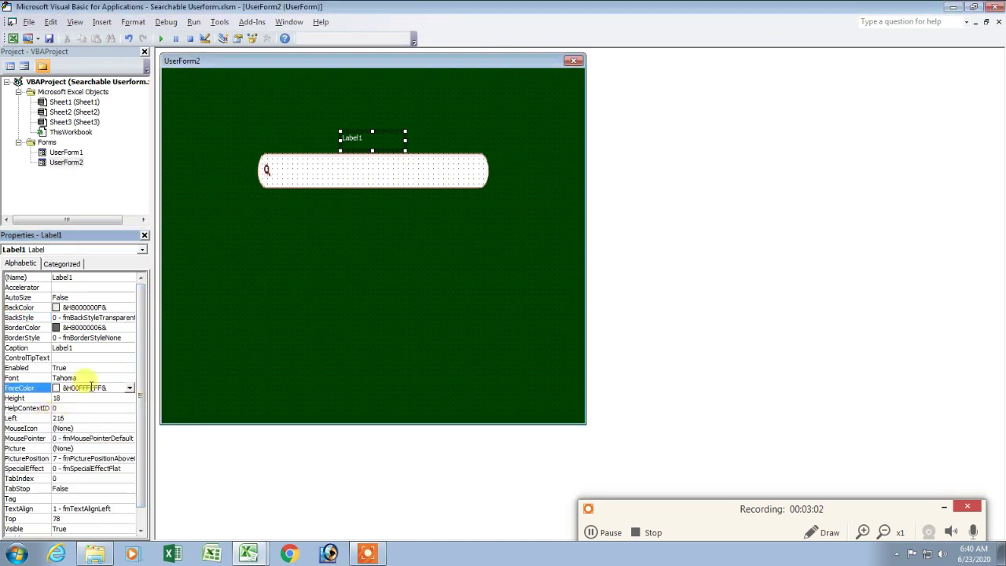
# - Set the label font to size 16, widen it, and change its caption to 'Search'
pyautogui.click(110, 378)
pyautogui.click(129, 378)
pyautogui.click(201, 170)
pyautogui.click(254, 108)
pyautogui.moveTo(307, 143); pyautogui.dragTo(269, 142)
pyautogui.moveTo(405, 142); pyautogui.dragTo(480, 141)
pyautogui.moveTo(376, 142); pyautogui.dragTo(176, 152)
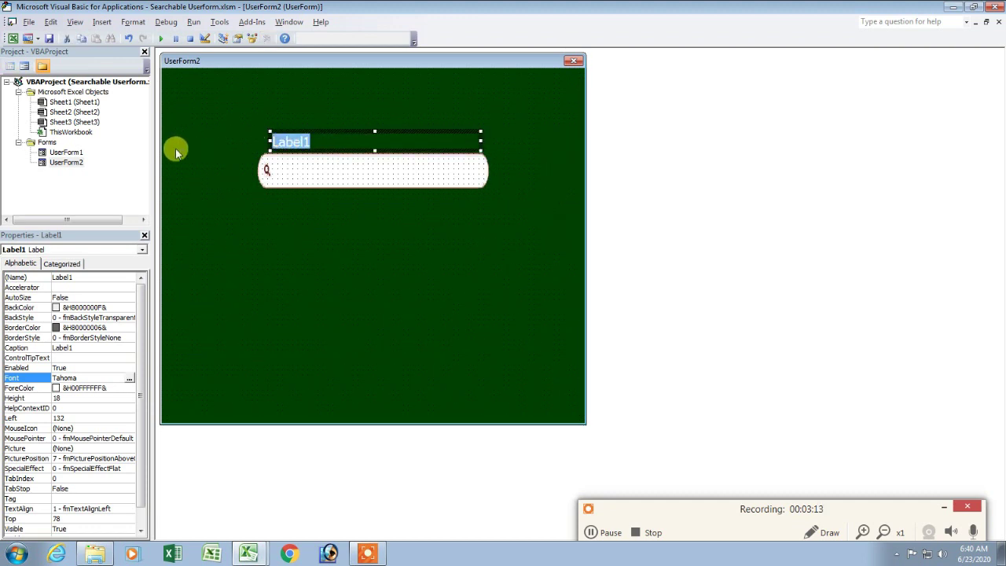
pyautogui.write('Search')
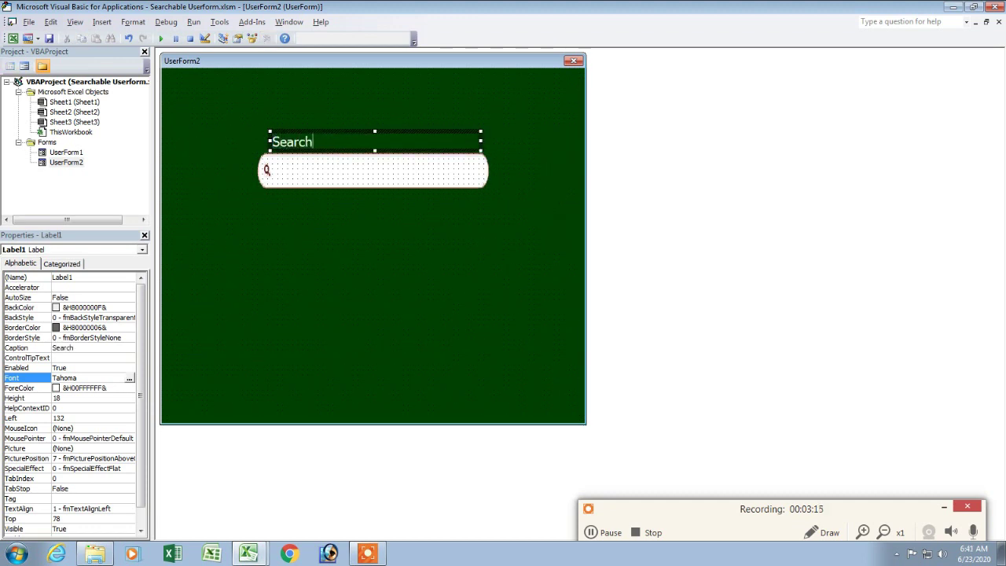
pyautogui.click(389, 252)
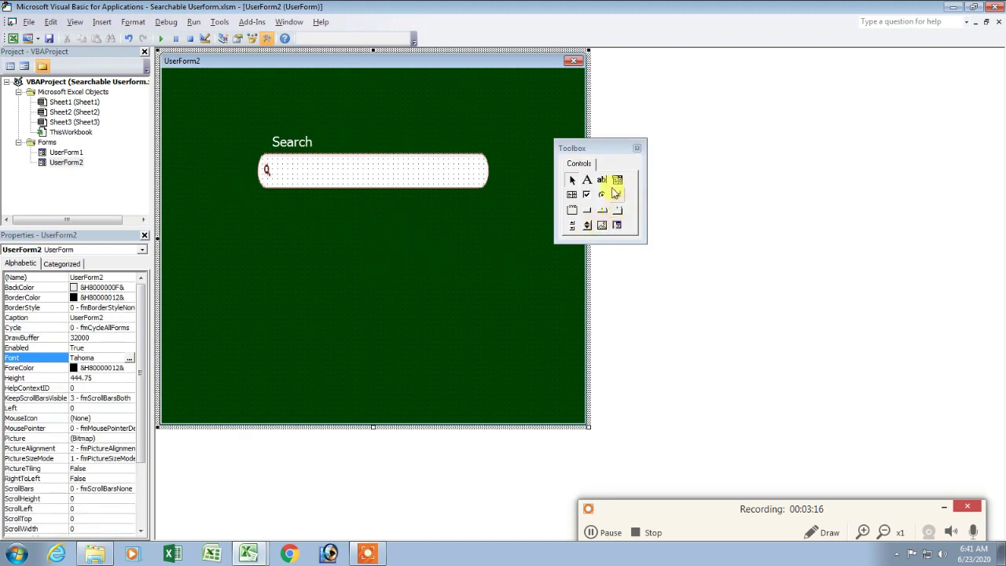
# - Draw a TextBox inside the search bar and set its Height to 28
pyautogui.moveTo(596, 145)
pyautogui.mouseDown()
pyautogui.moveTo(551, 130)
pyautogui.moveTo(550, 200)
pyautogui.mouseUp()
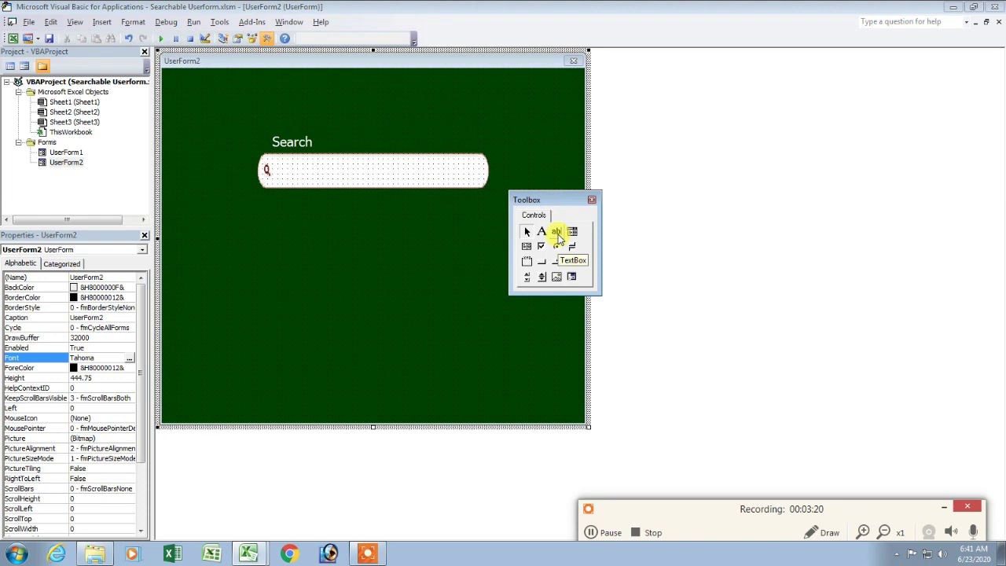
pyautogui.moveTo(558, 234)
pyautogui.mouseDown()
pyautogui.moveTo(311, 179)
pyautogui.moveTo(308, 169)
pyautogui.moveTo(480, 181)
pyautogui.mouseUp()
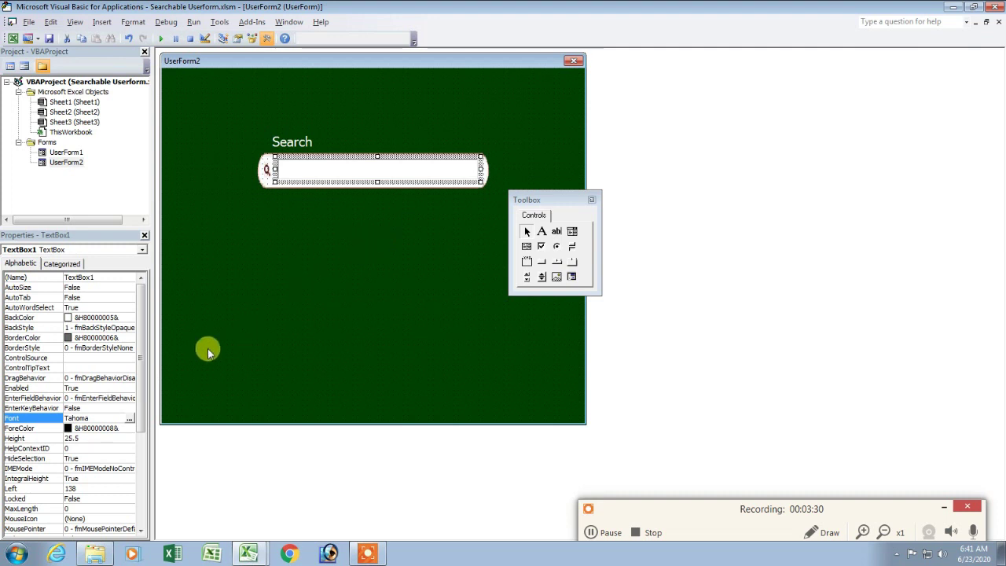
pyautogui.click(79, 438)
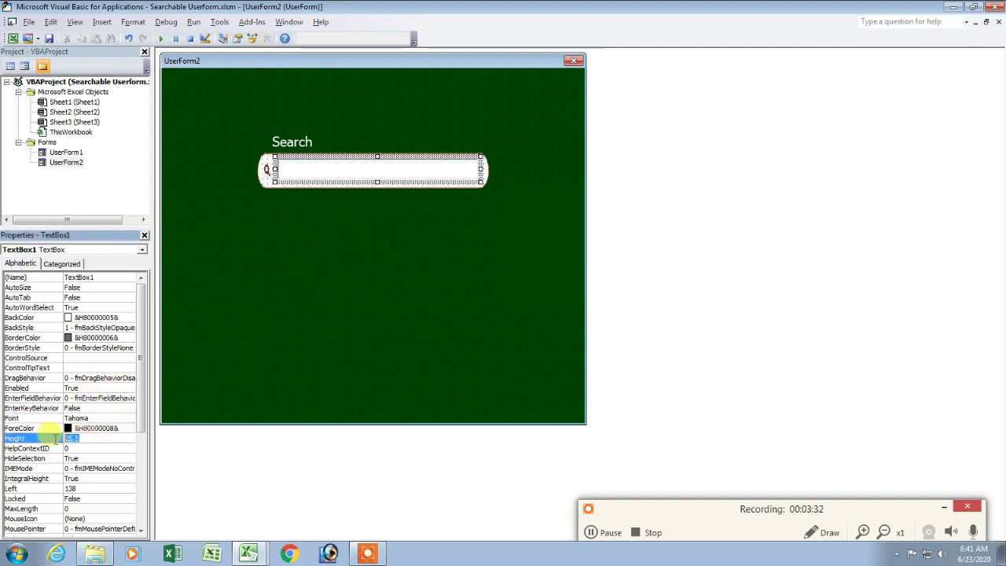
pyautogui.write('26')
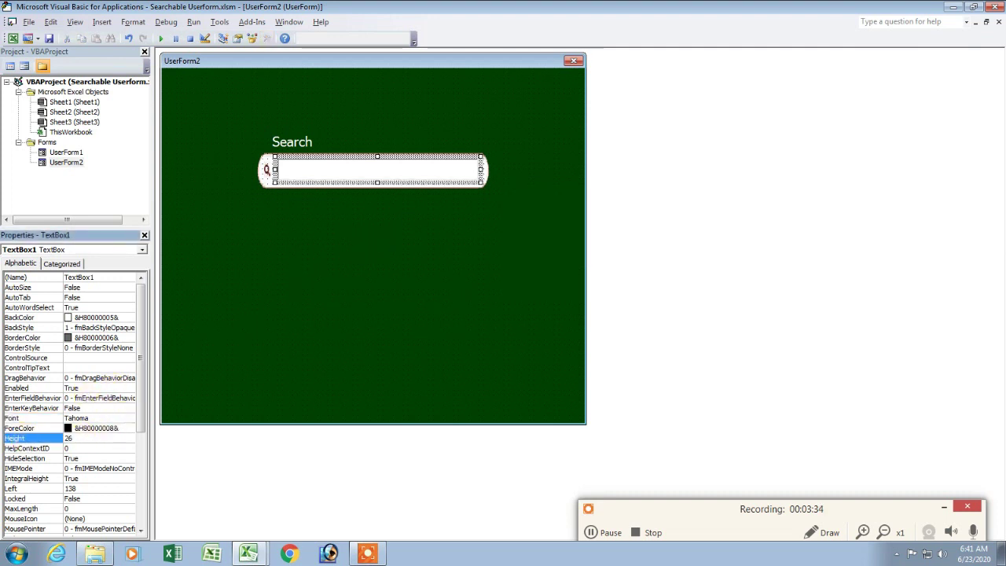
pyautogui.click(59, 439)
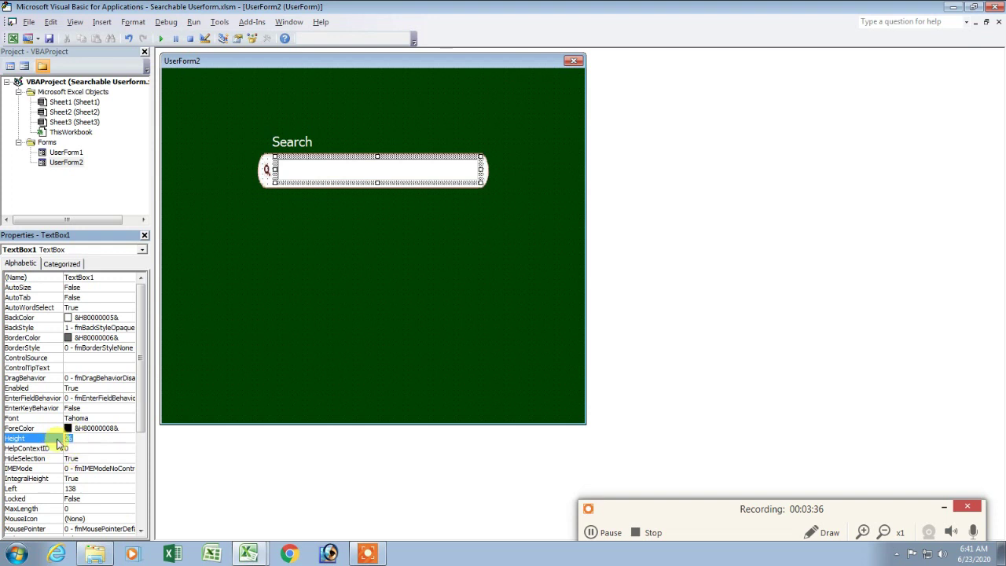
pyautogui.write('28')
pyautogui.press('Return')
pyautogui.click(537, 146)
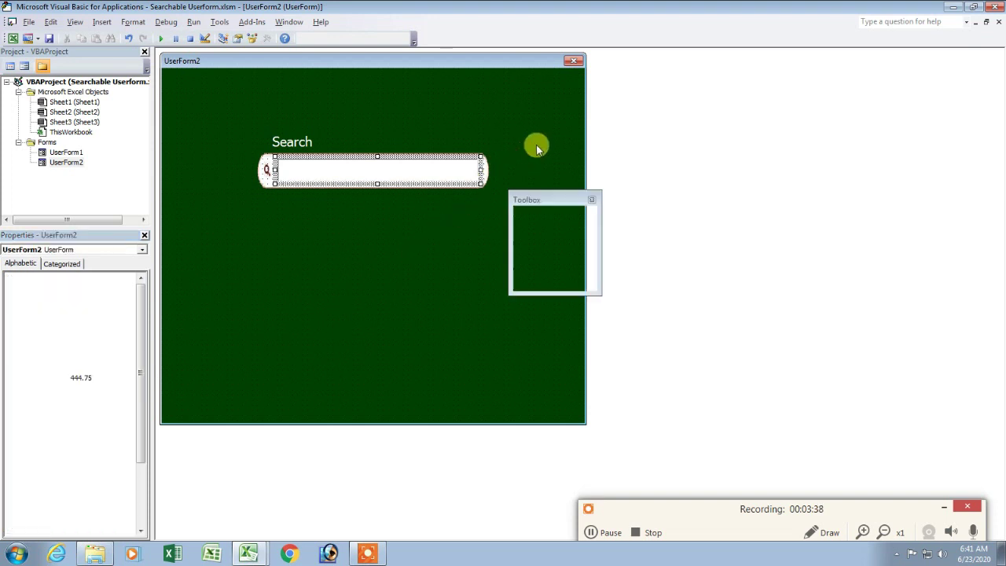
pyautogui.click(402, 180)
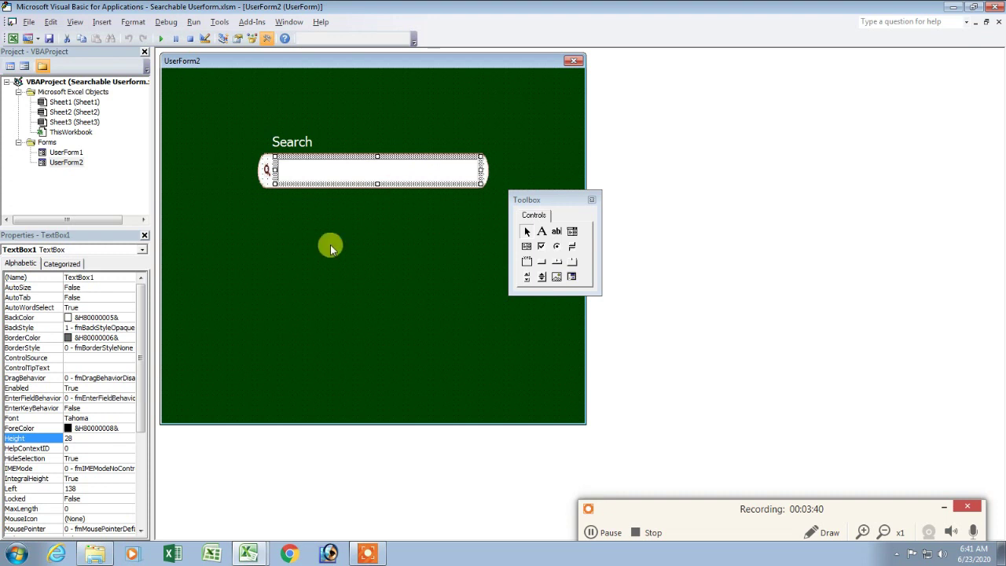
# - Give the text box a Single BorderStyle with a white BorderColor
pyautogui.moveTo(152, 349); pyautogui.dragTo(183, 348)
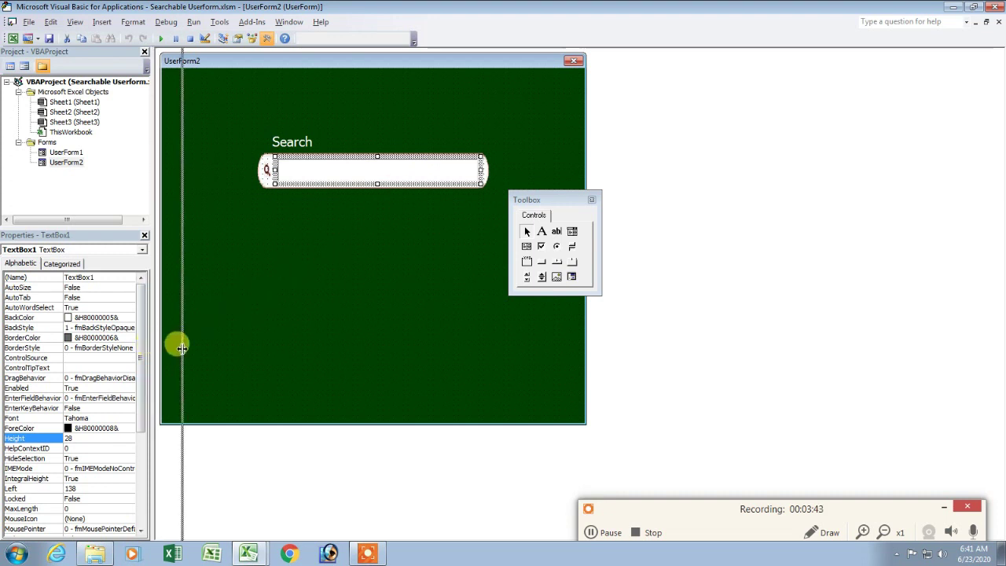
pyautogui.click(135, 348)
pyautogui.click(160, 348)
pyautogui.click(149, 367)
pyautogui.click(130, 337)
pyautogui.click(161, 338)
pyautogui.click(85, 350)
pyautogui.click(79, 363)
pyautogui.click(328, 305)
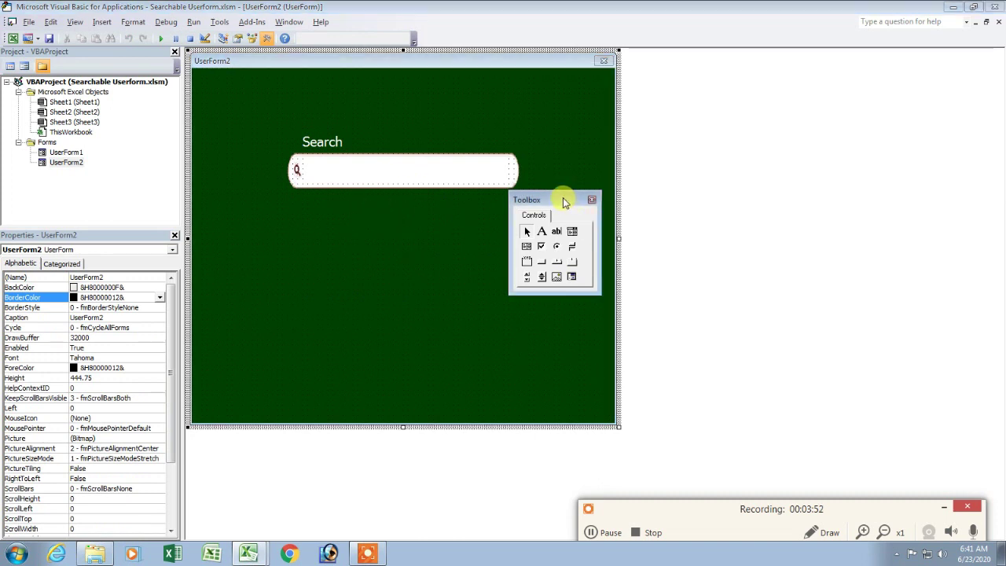
# - Draw a large ListBox below the search bar, stretched toward the form's bottom
pyautogui.moveTo(566, 200); pyautogui.dragTo(591, 117)
pyautogui.moveTo(555, 165); pyautogui.dragTo(452, 228)
pyautogui.moveTo(335, 225)
pyautogui.mouseDown()
pyautogui.moveTo(322, 225)
pyautogui.moveTo(514, 215)
pyautogui.mouseUp()
pyautogui.moveTo(401, 254); pyautogui.dragTo(399, 399)
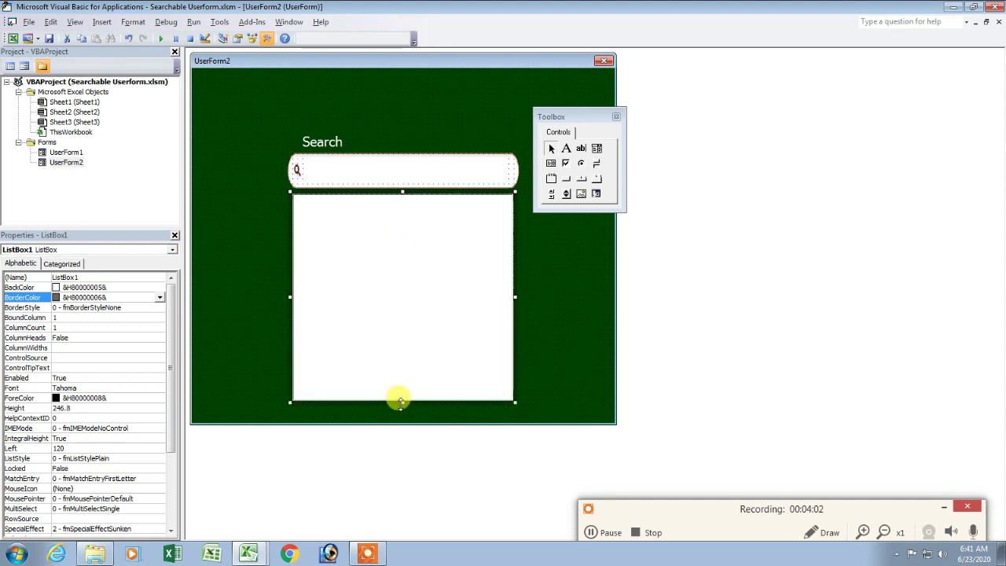
pyautogui.click(582, 285)
pyautogui.click(440, 247)
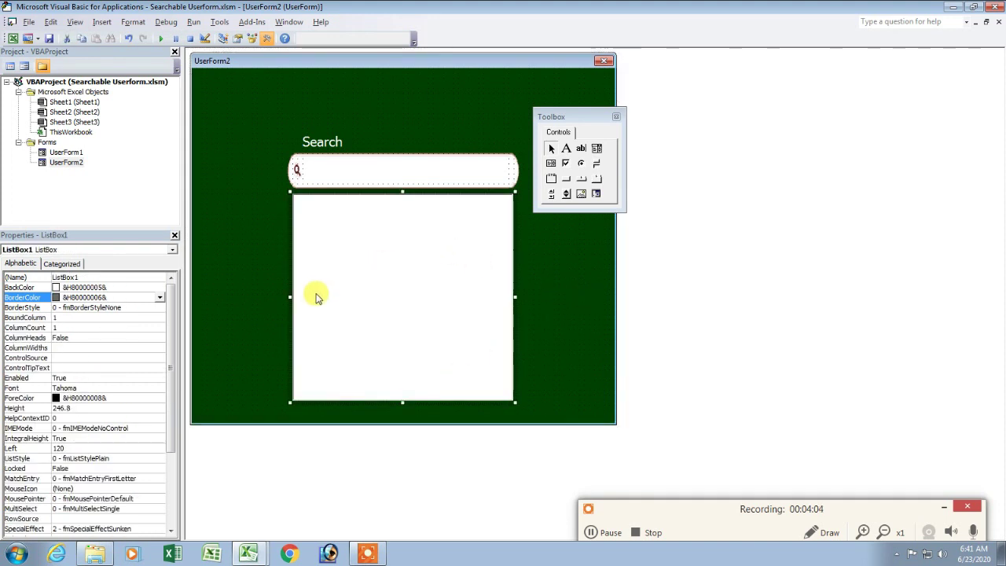
# - Set the list box BorderColor and BackColor to dark green
pyautogui.click(160, 298)
pyautogui.click(84, 311)
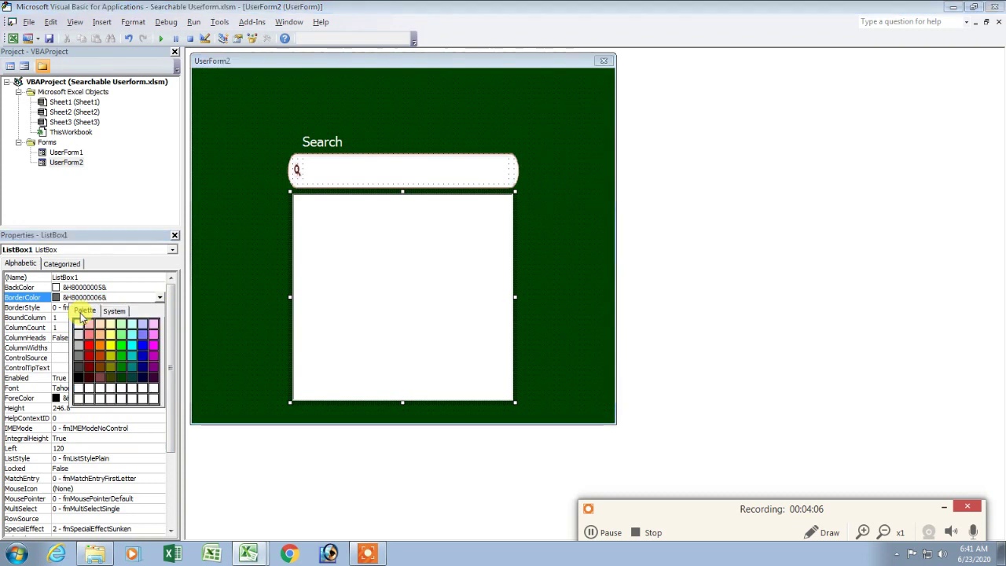
pyautogui.click(121, 365)
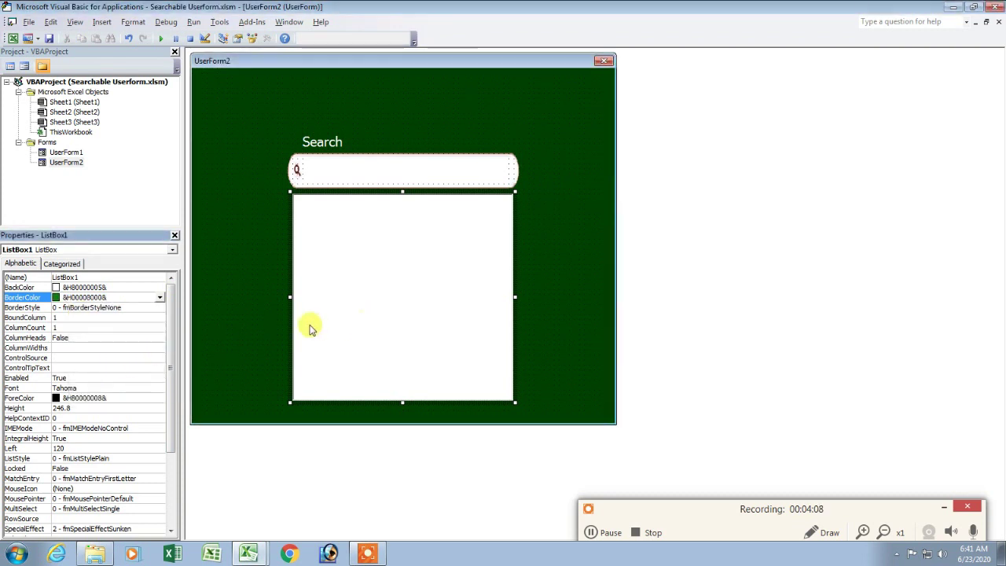
pyautogui.click(415, 315)
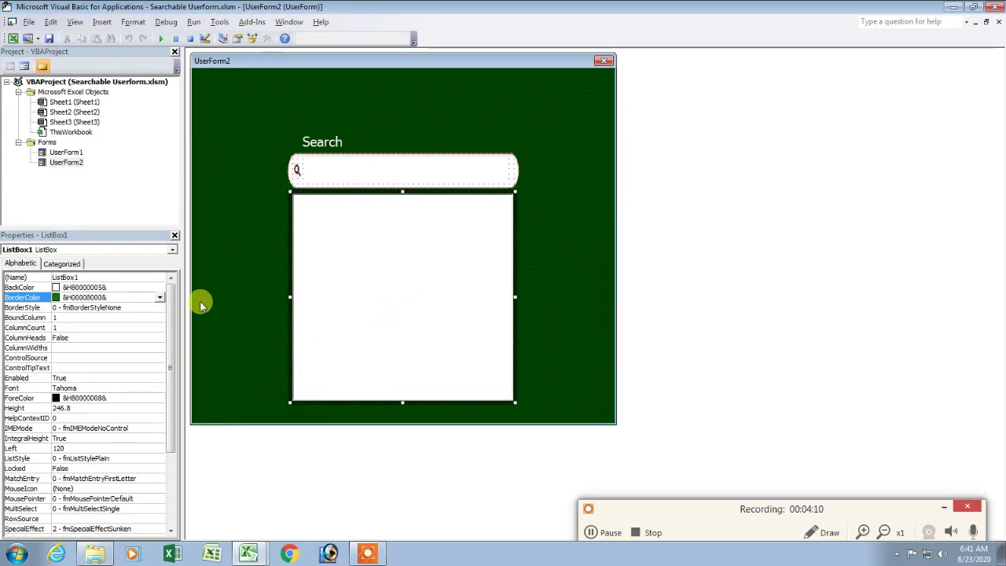
pyautogui.click(159, 288)
pyautogui.click(160, 288)
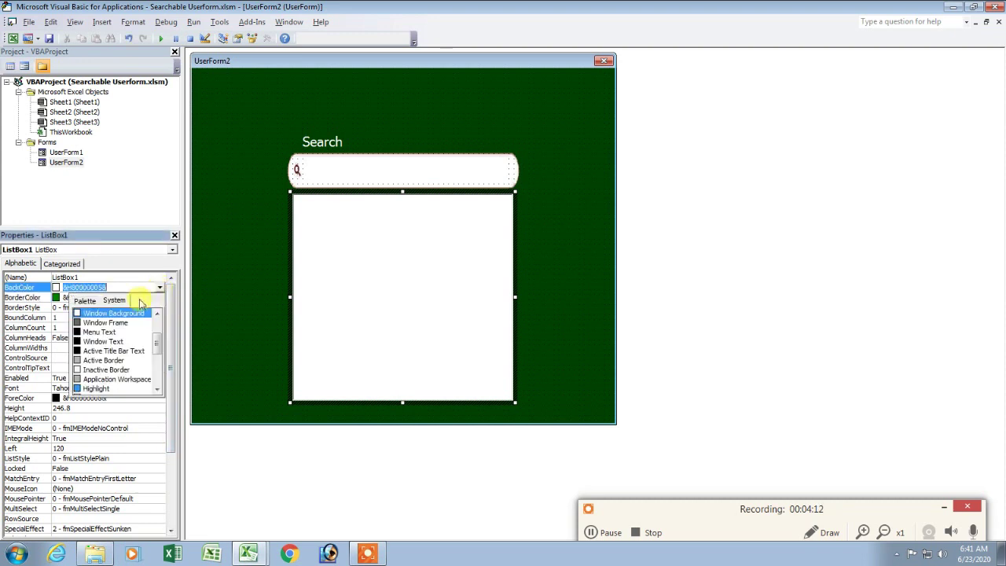
pyautogui.click(86, 301)
pyautogui.click(121, 361)
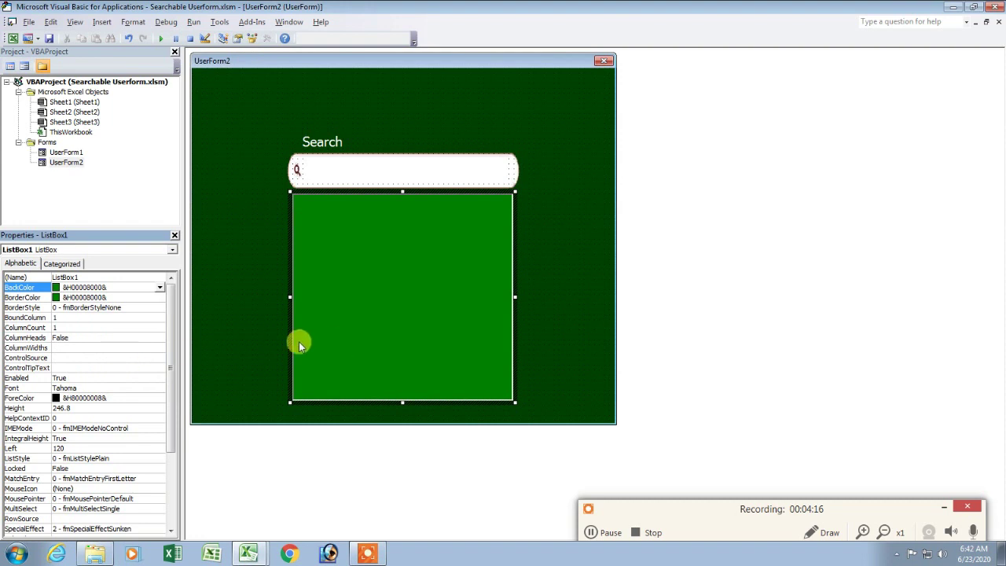
pyautogui.click(159, 288)
pyautogui.click(122, 374)
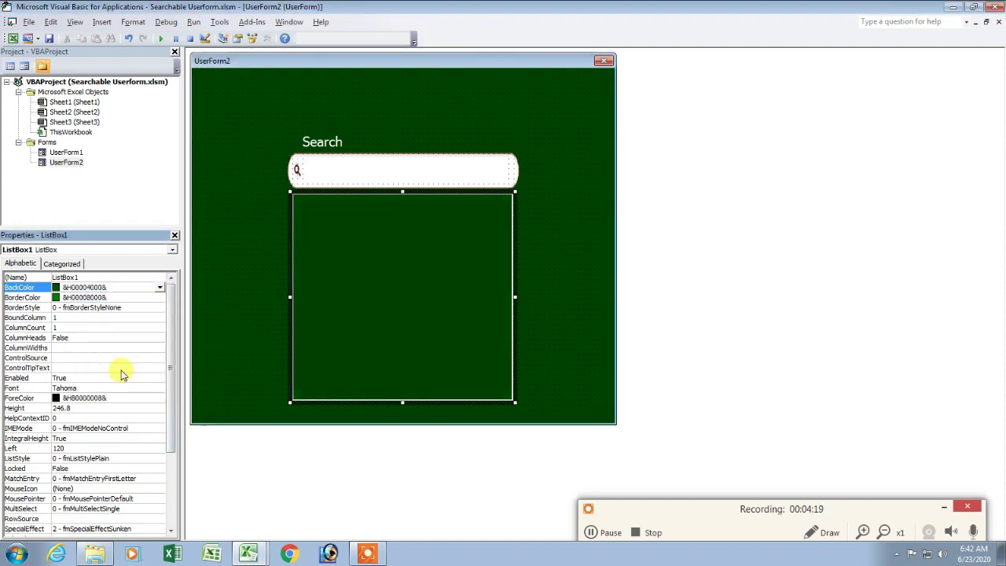
pyautogui.click(553, 294)
# - Give the list box a Single BorderStyle with a matching dark green border colour
pyautogui.click(426, 269)
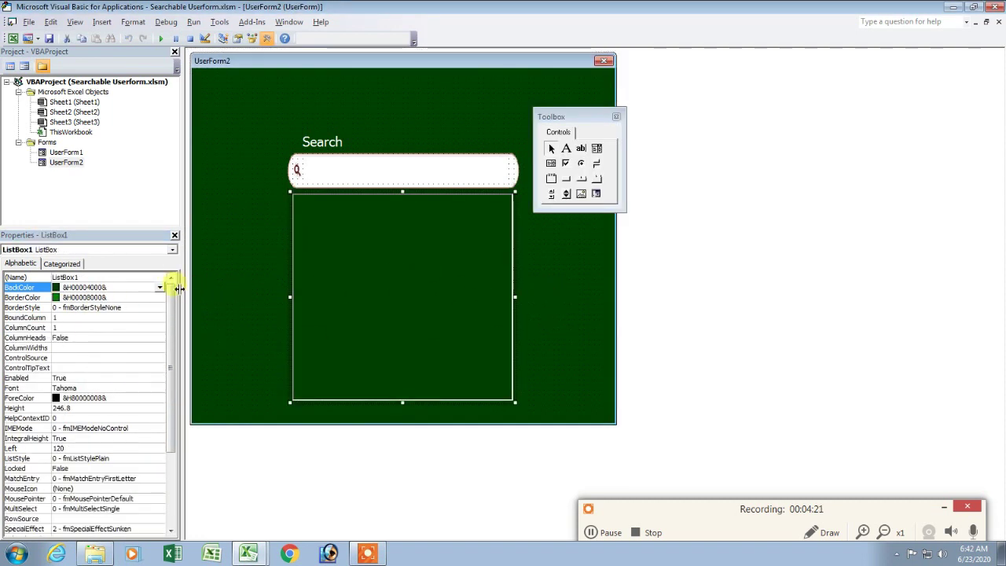
pyautogui.click(139, 308)
pyautogui.click(160, 307)
pyautogui.click(146, 329)
pyautogui.click(584, 254)
pyautogui.click(461, 264)
pyautogui.click(157, 297)
pyautogui.click(160, 298)
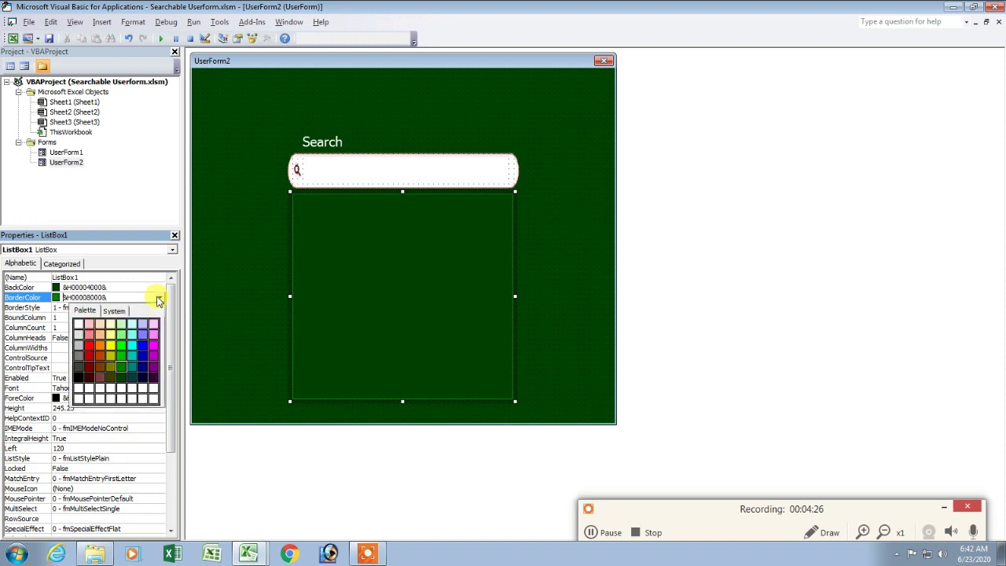
pyautogui.click(80, 324)
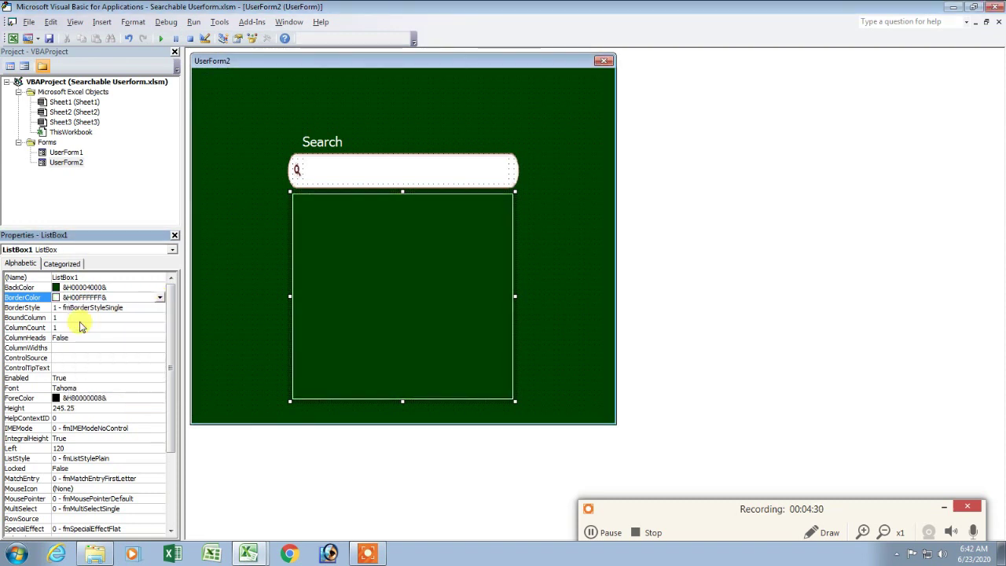
pyautogui.click(159, 297)
pyautogui.click(123, 383)
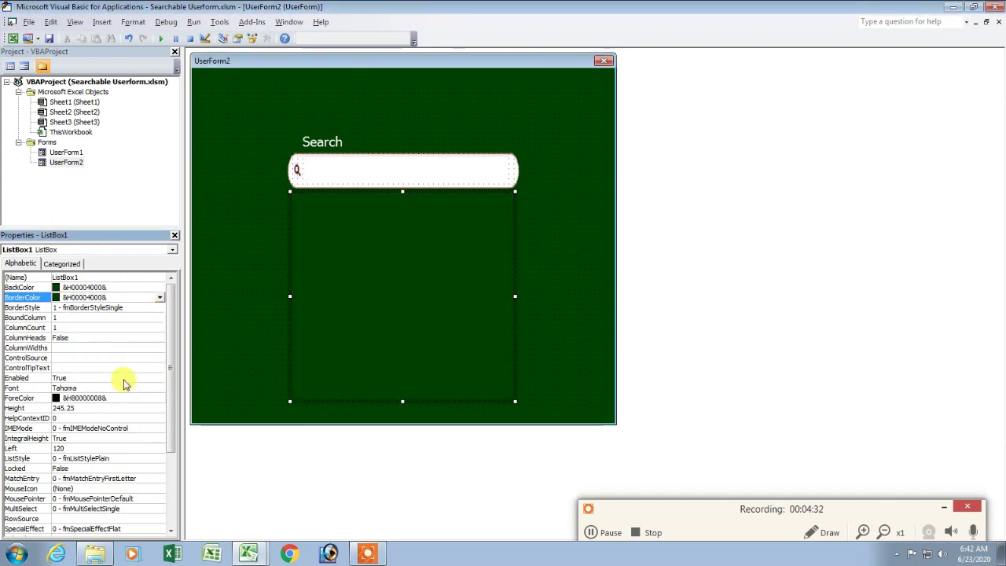
pyautogui.click(267, 300)
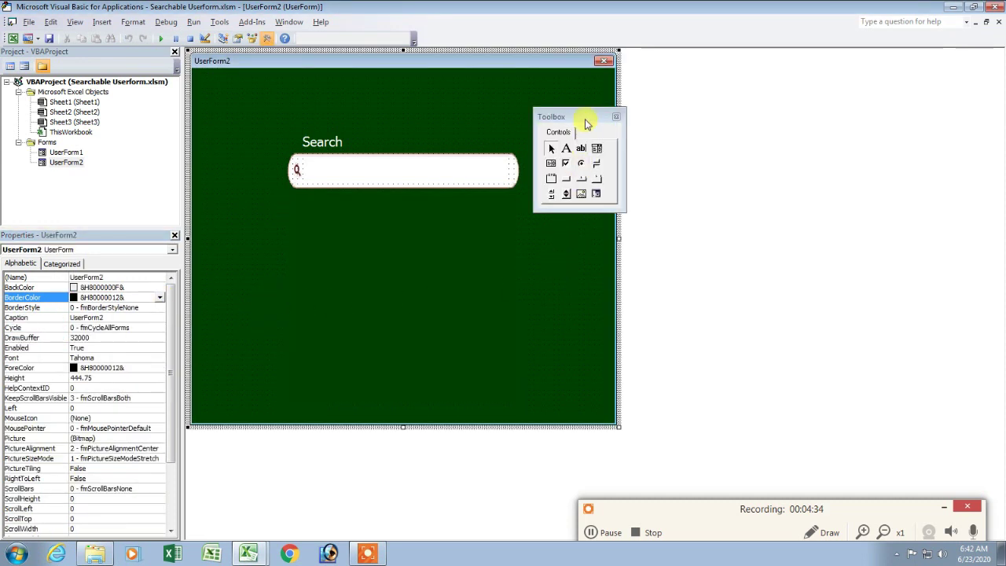
# - Set the search text box and list box together to 14-point Tahoma font
pyautogui.moveTo(588, 117); pyautogui.dragTo(742, 107)
pyautogui.click(391, 311)
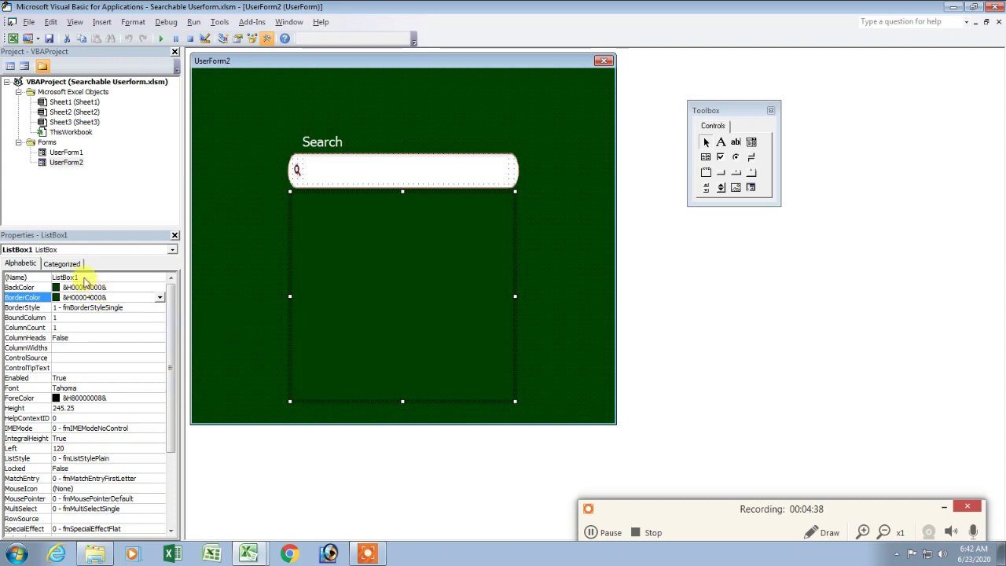
pyautogui.click(374, 173)
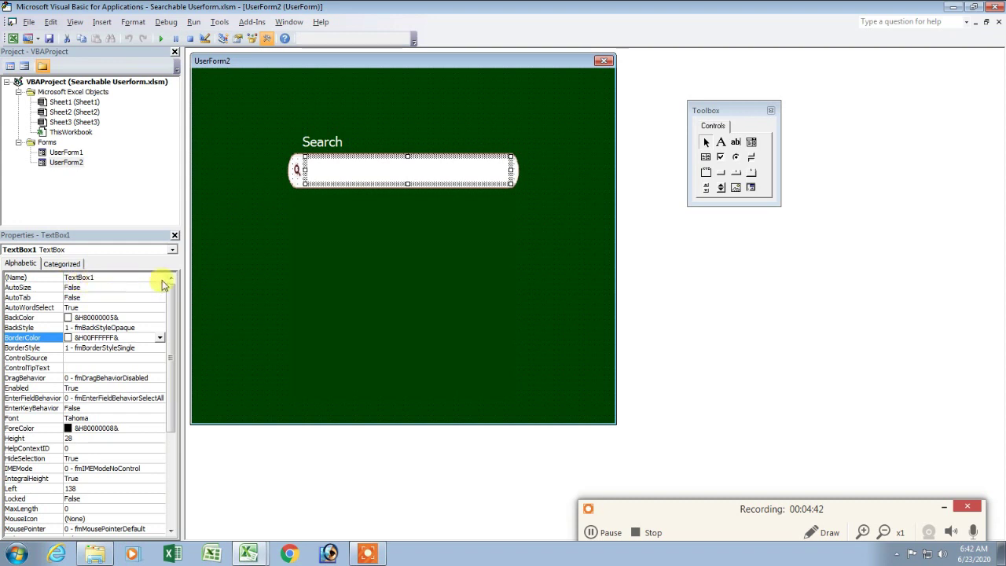
pyautogui.click(409, 249)
pyautogui.click(409, 177)
pyautogui.click(405, 252)
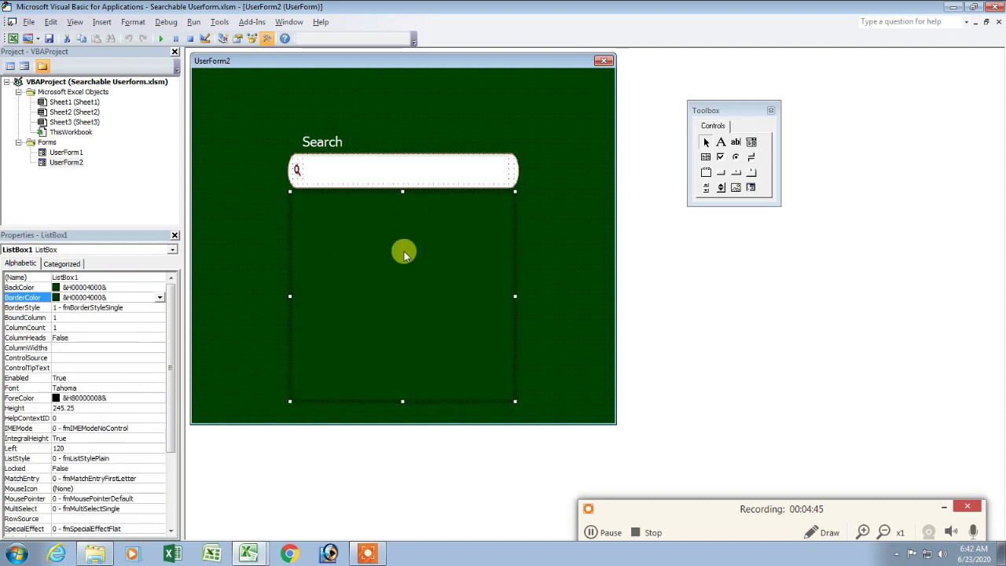
pyautogui.keyDown('ctrl'); pyautogui.click(419, 172); pyautogui.keyUp('ctrl')
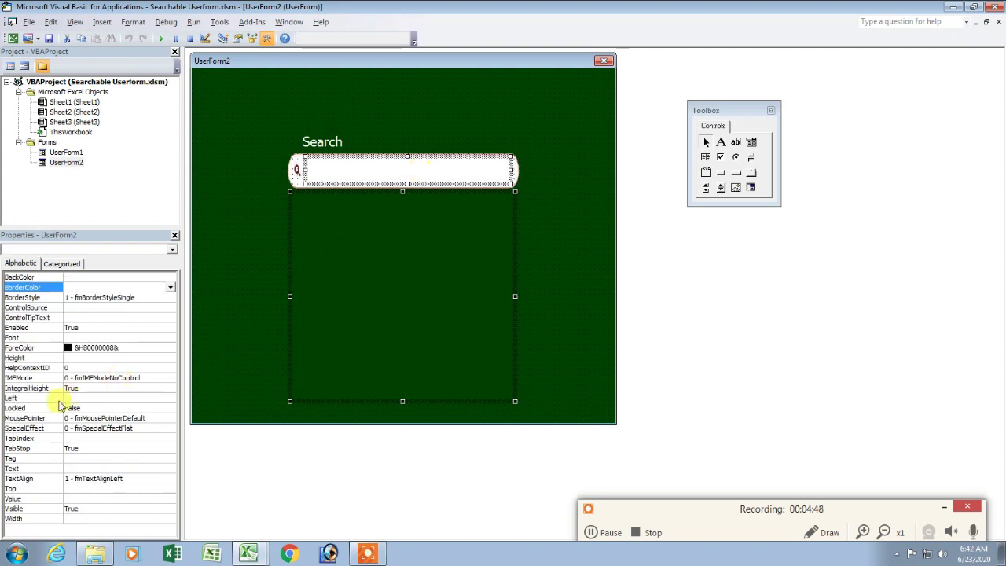
pyautogui.click(82, 337)
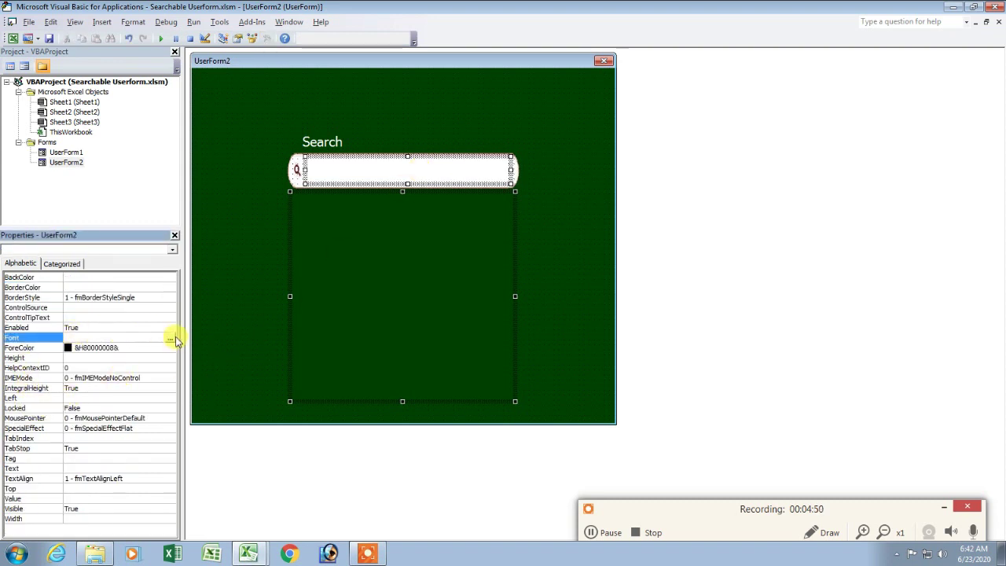
pyautogui.click(171, 339)
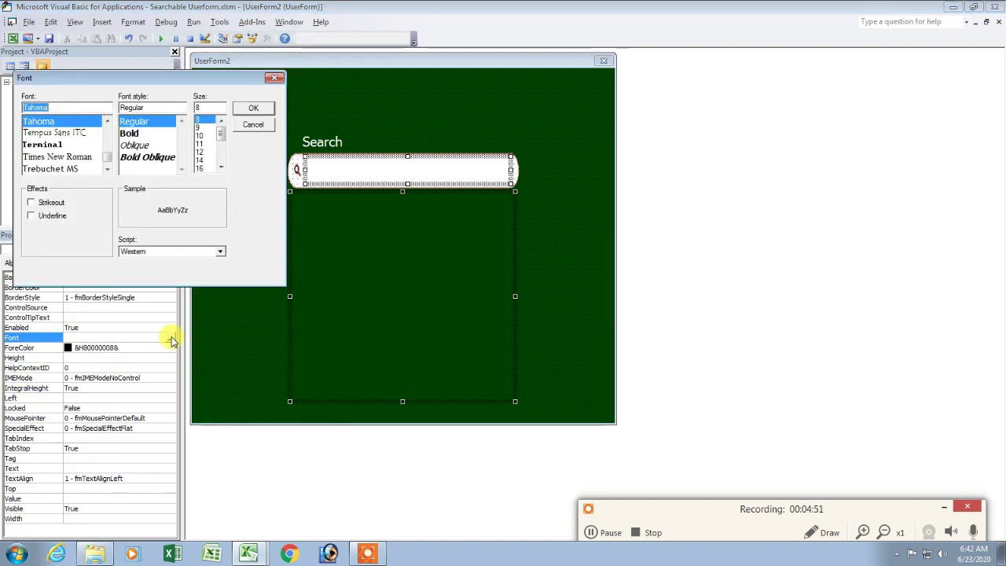
pyautogui.click(208, 153)
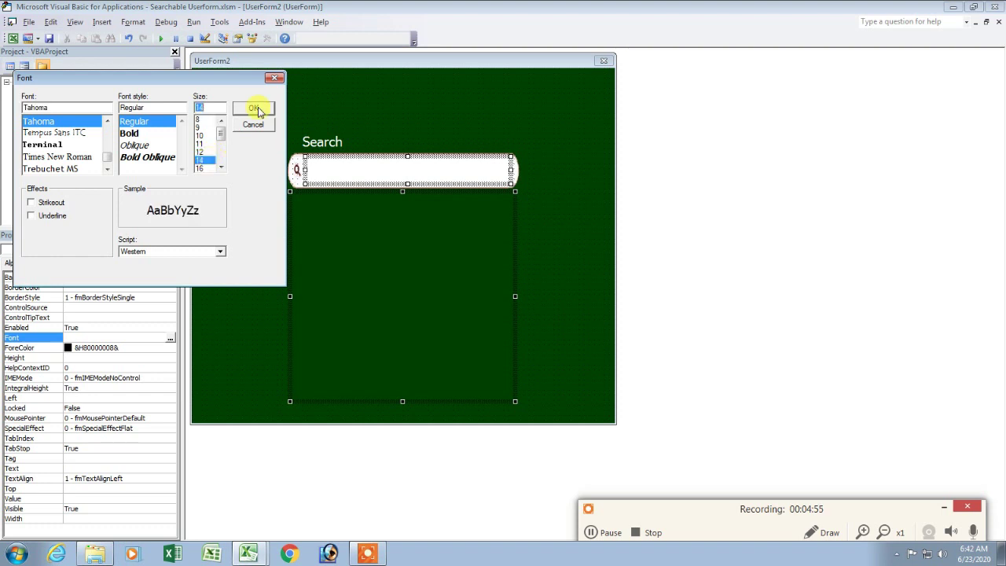
pyautogui.click(259, 107)
pyautogui.click(588, 127)
pyautogui.click(442, 171)
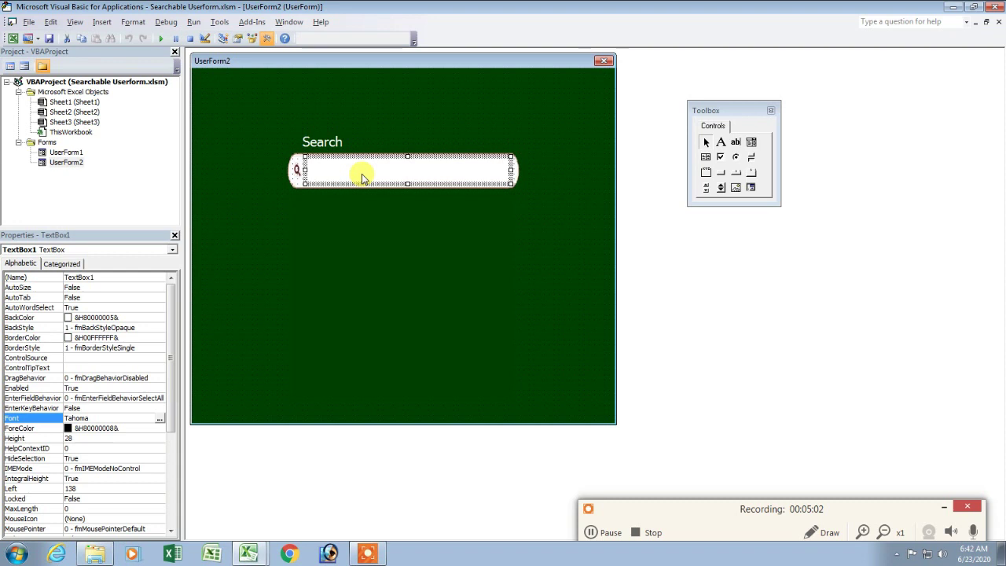
pyautogui.click(13, 38)
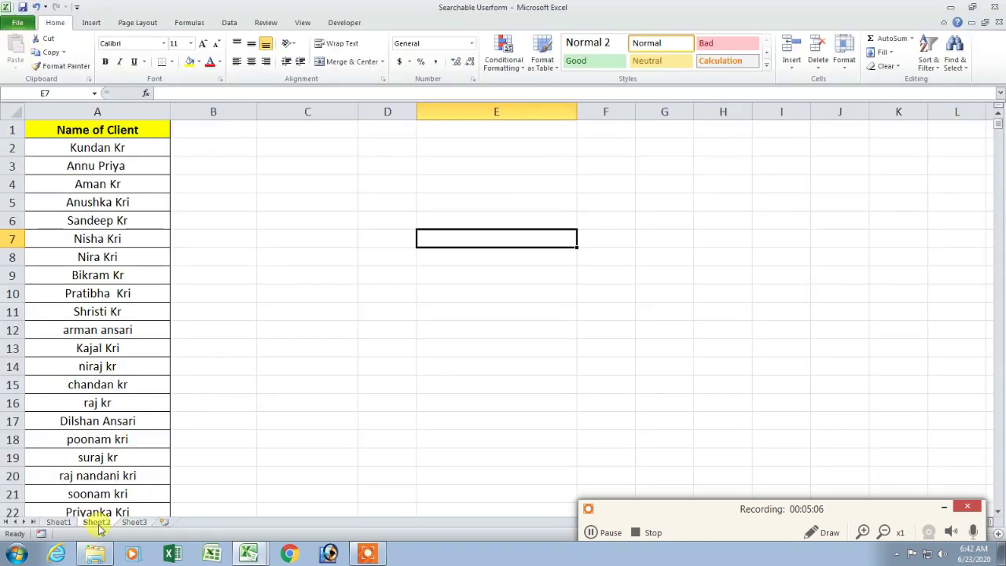
# - Enter =A1 in C1 and E1 so both repeat the Name of Client heading
pyautogui.click(119, 133)
pyautogui.scroll(-7, 153, 312)
pyautogui.scroll(-8, 153, 312)
pyautogui.scroll(-13, 183, 327)
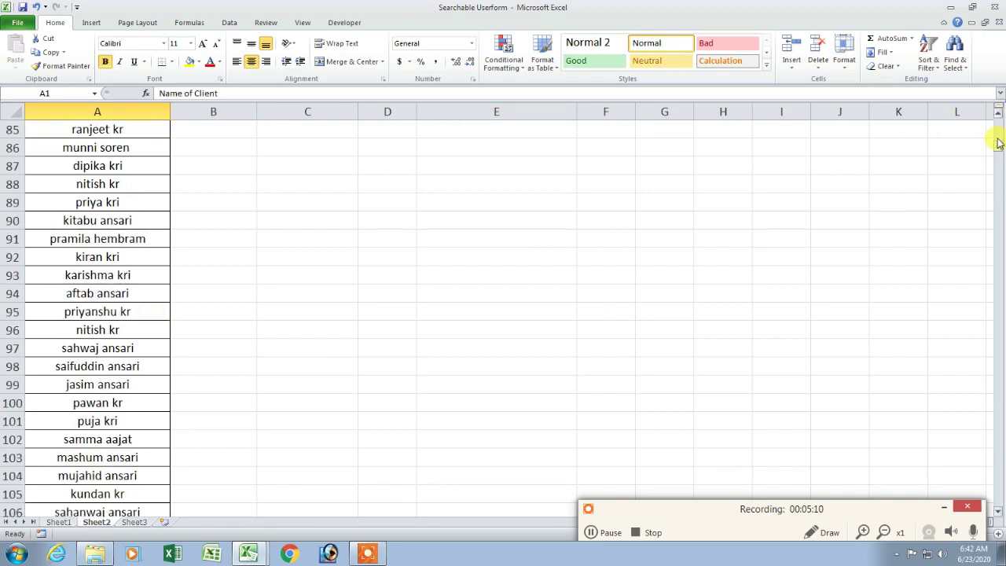
pyautogui.moveTo(1000, 146)
pyautogui.mouseDown()
pyautogui.moveTo(1000, 519)
pyautogui.moveTo(995, 108)
pyautogui.mouseUp()
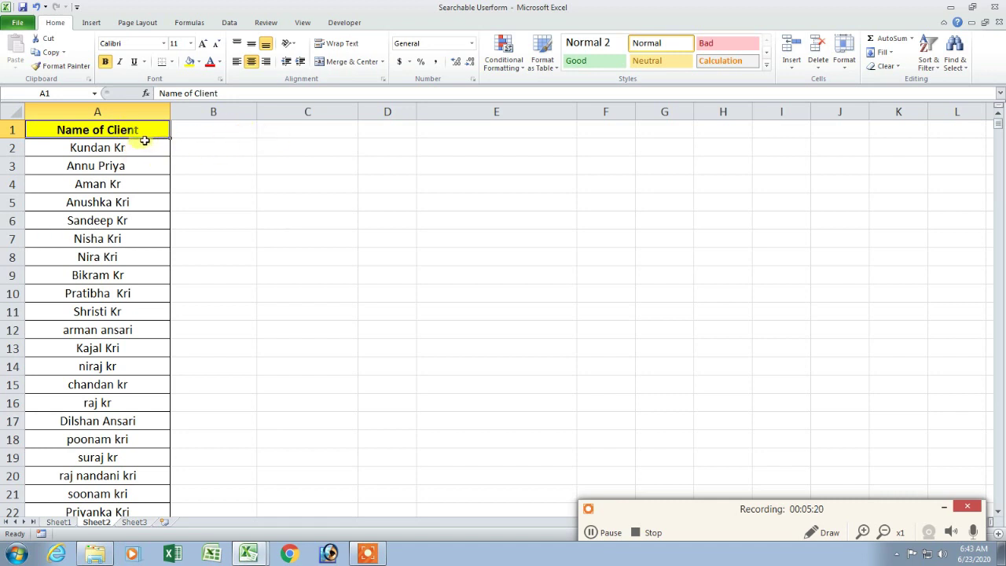
pyautogui.click(312, 129)
pyautogui.write('=')
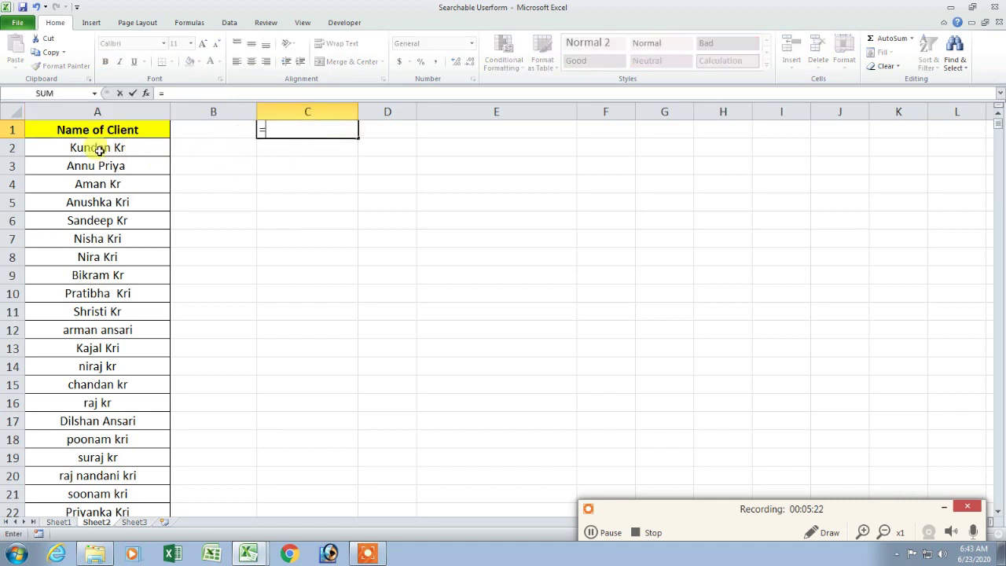
pyautogui.press('Return')
pyautogui.click(512, 126)
pyautogui.write('=')
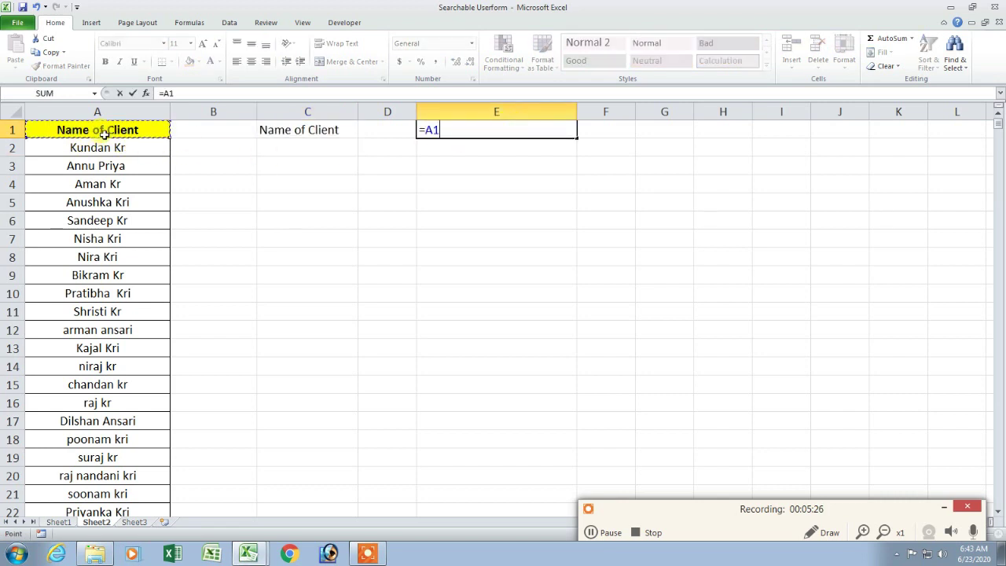
pyautogui.press('Return')
# - Widen column C to fit the heading, then return to the VBA editor
pyautogui.click(292, 130)
pyautogui.click(424, 129)
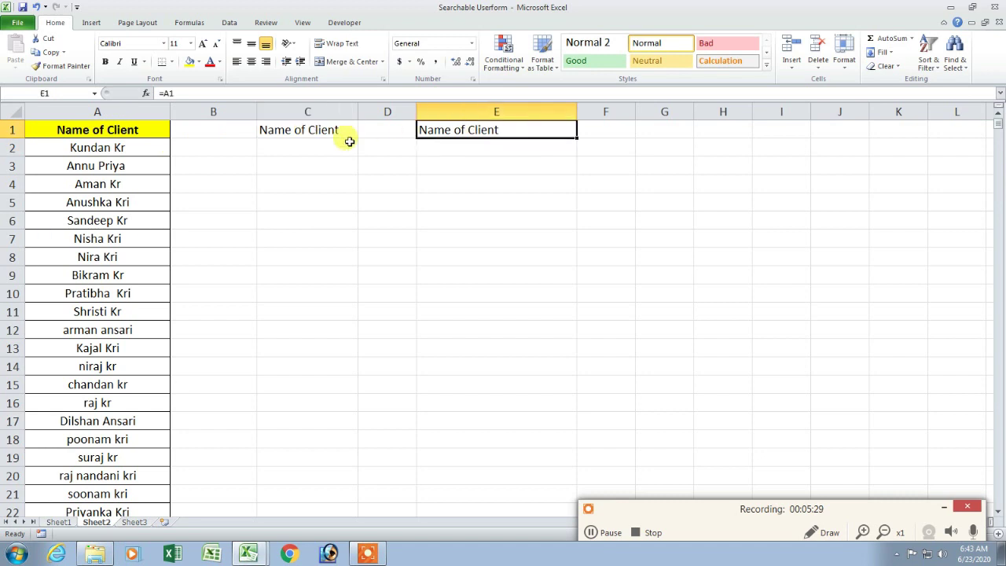
pyautogui.click(304, 132)
pyautogui.moveTo(357, 113); pyautogui.dragTo(370, 112)
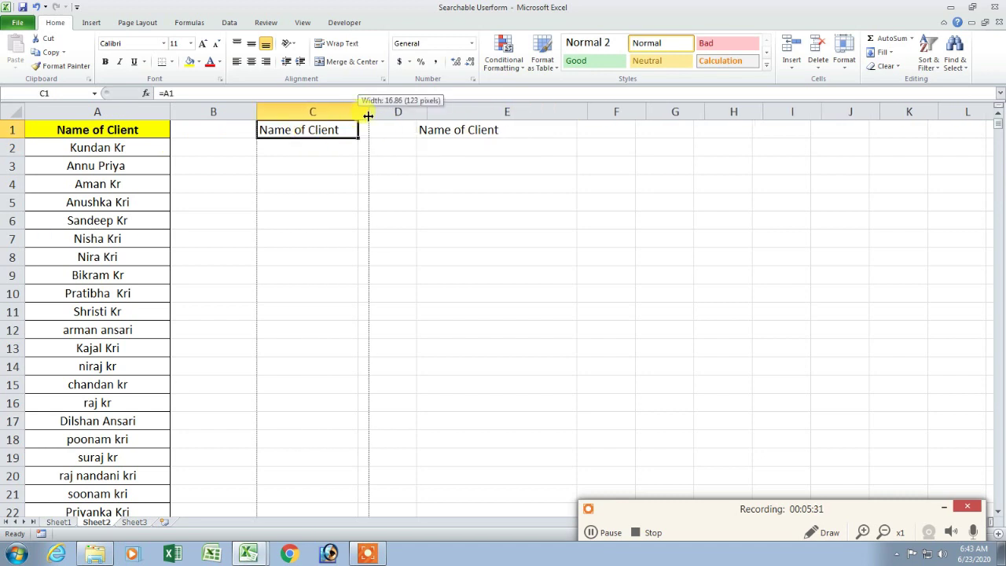
pyautogui.click(468, 129)
pyautogui.click(316, 145)
pyautogui.click(462, 145)
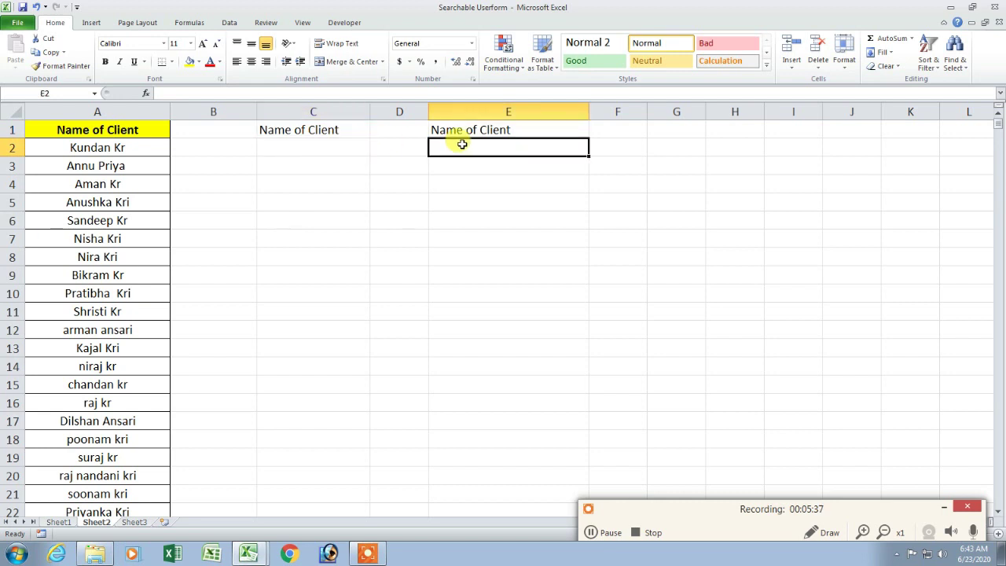
pyautogui.moveTo(249, 551)
pyautogui.click(246, 524)
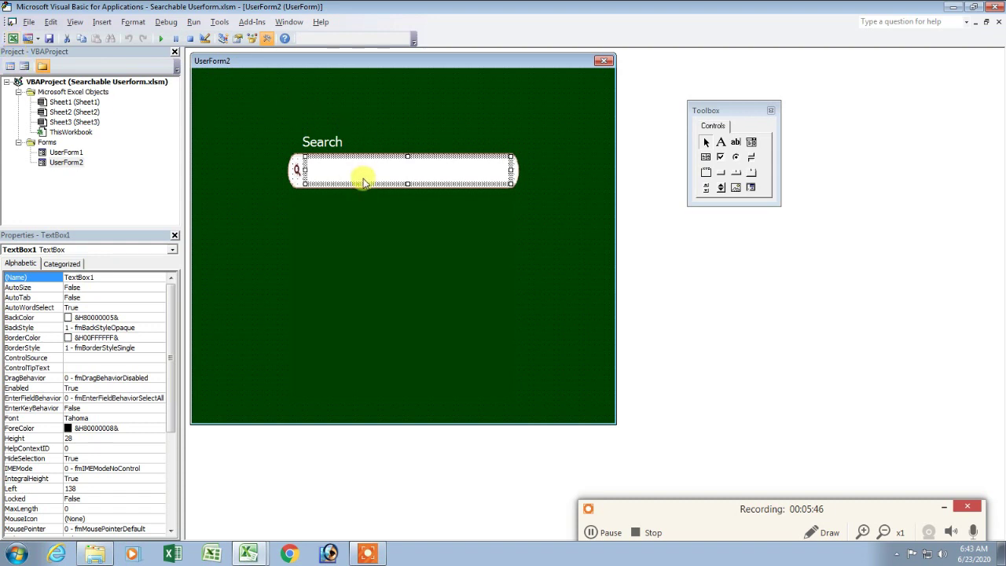
# - Enter the test criterion aa in cell C2
pyautogui.click(15, 38)
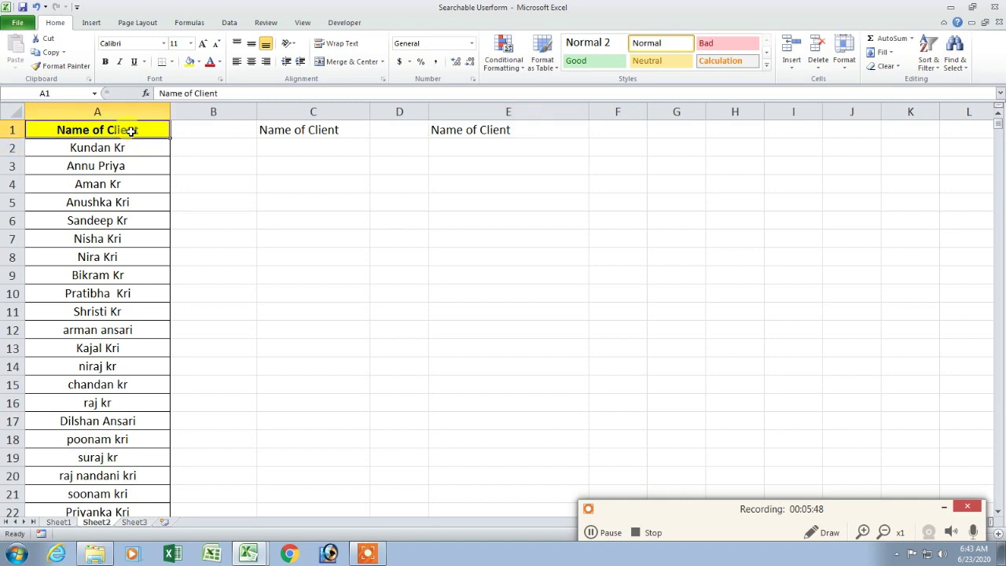
pyautogui.moveTo(471, 149); pyautogui.dragTo(467, 405)
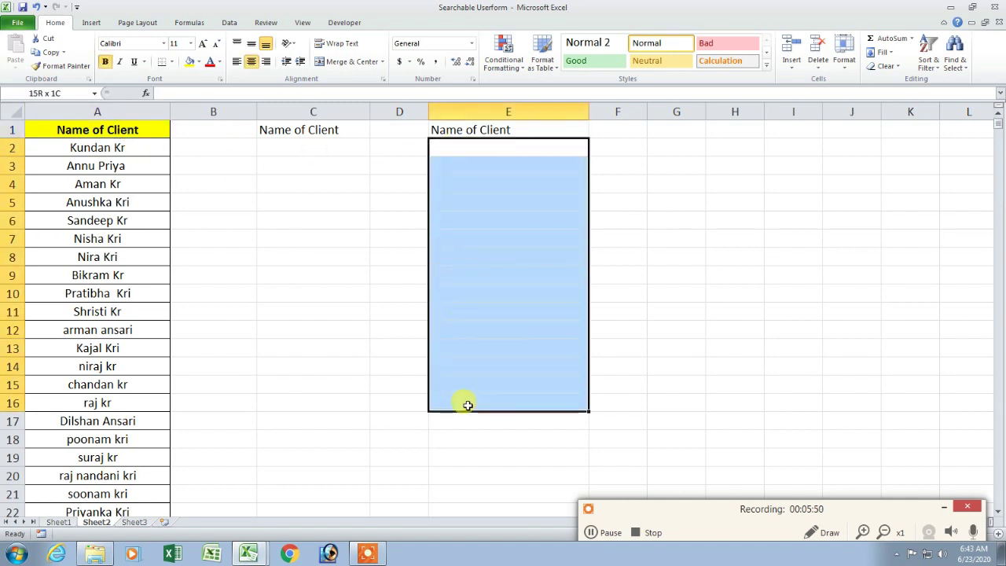
pyautogui.click(327, 146)
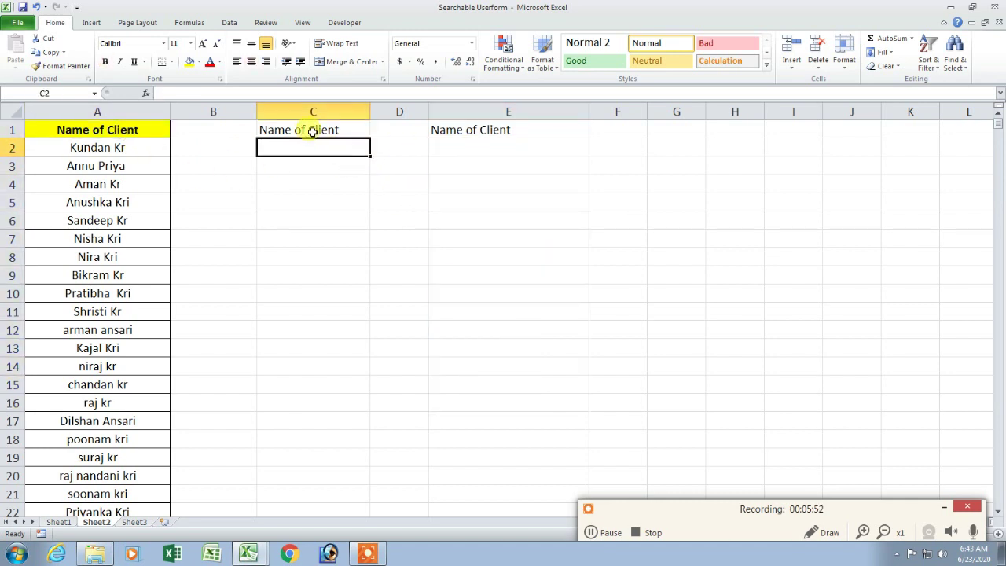
pyautogui.click(472, 149)
pyautogui.click(476, 204)
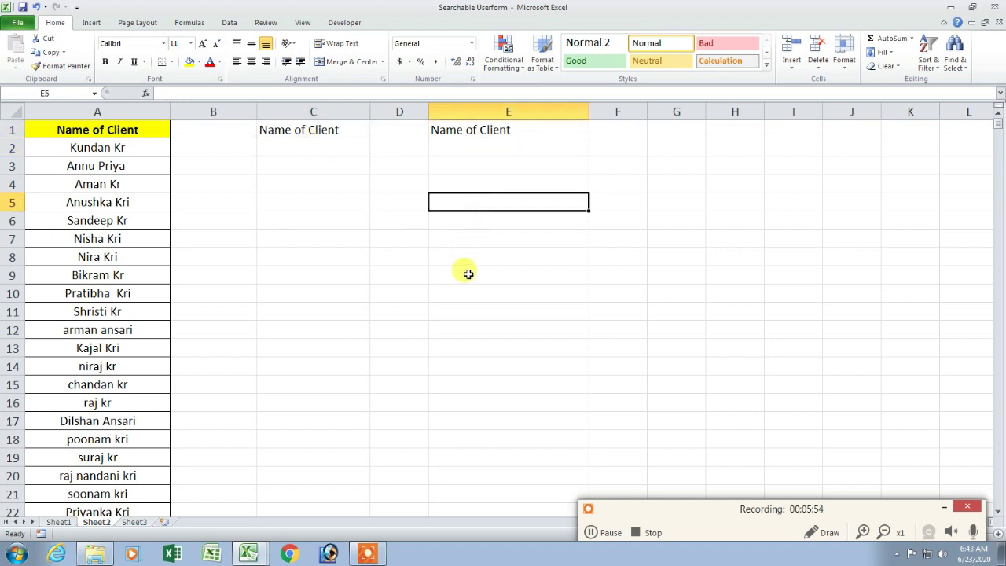
pyautogui.click(319, 144)
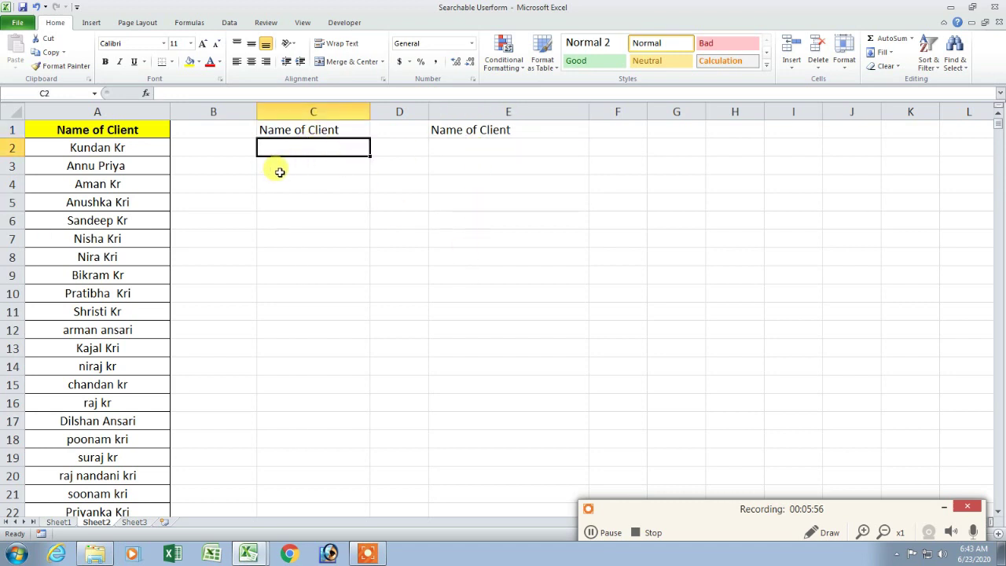
pyautogui.write('aa')
pyautogui.press('Return')
# - Type df into both E2 and E3
pyautogui.click(503, 146)
pyautogui.moveTo(503, 146); pyautogui.dragTo(495, 388)
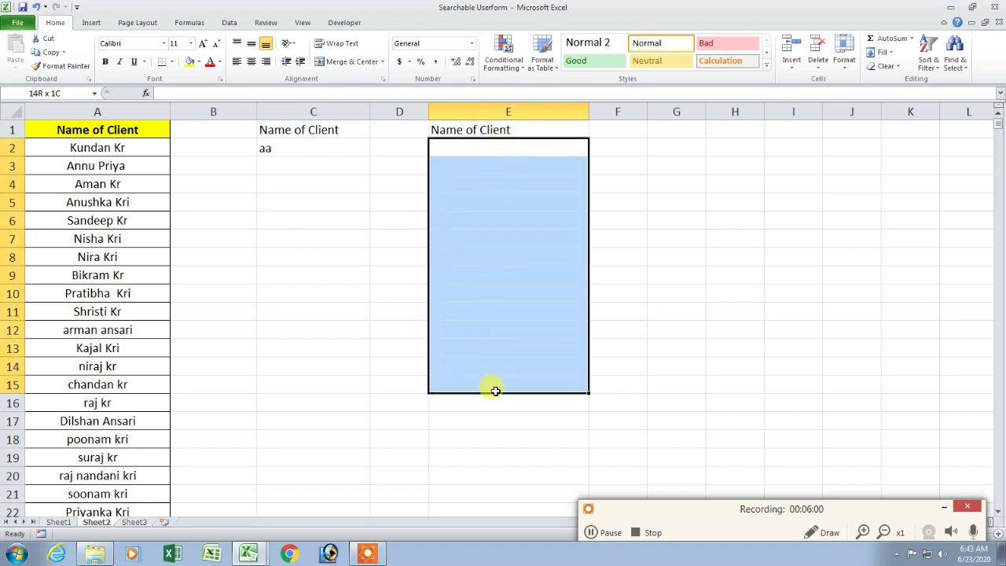
pyautogui.click(490, 150)
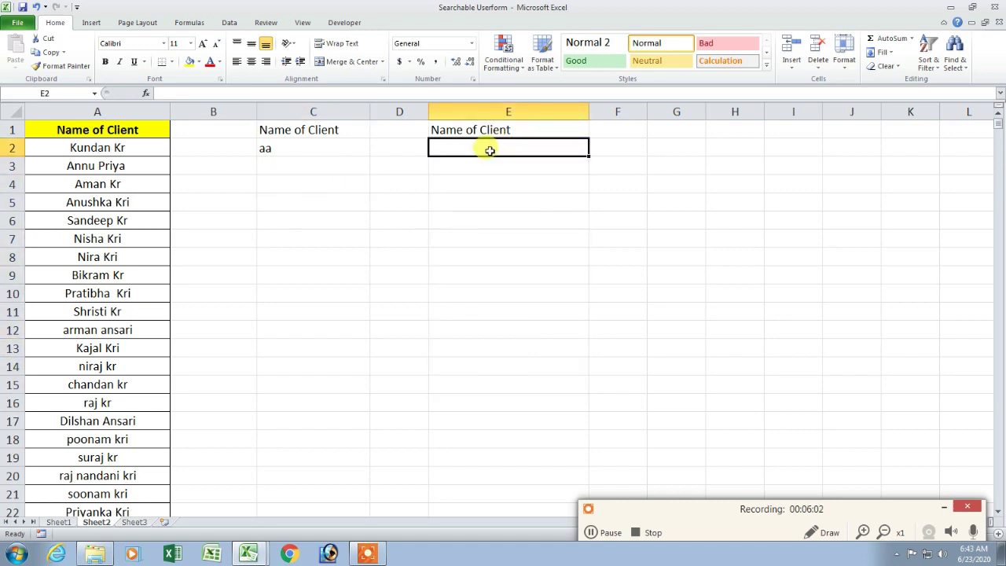
pyautogui.write('df')
pyautogui.press('Return')
pyautogui.press('Return')
pyautogui.click(483, 163)
pyautogui.write('df')
pyautogui.press('Return')
pyautogui.press('Return')
pyautogui.click(467, 148)
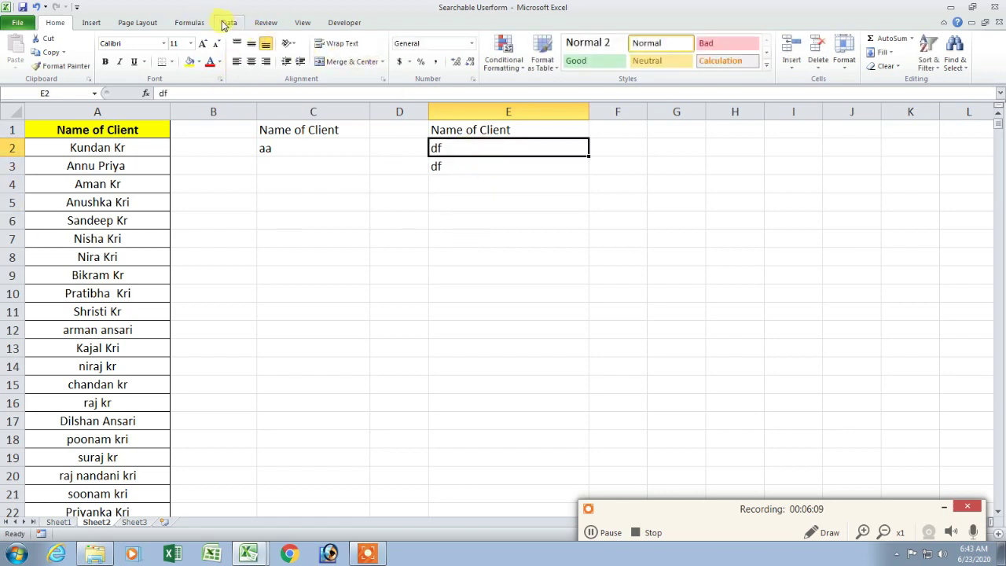
pyautogui.click(188, 23)
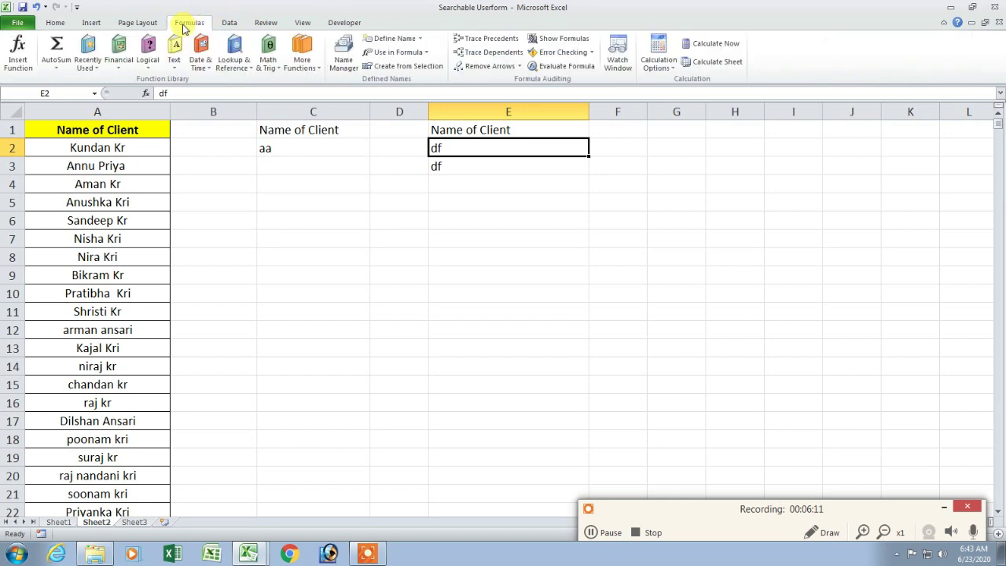
# - Define a DATA1 named range whose formula starts at E1 and uses COUNTA over column E
pyautogui.click(347, 65)
pyautogui.moveTo(375, 179); pyautogui.dragTo(847, 164)
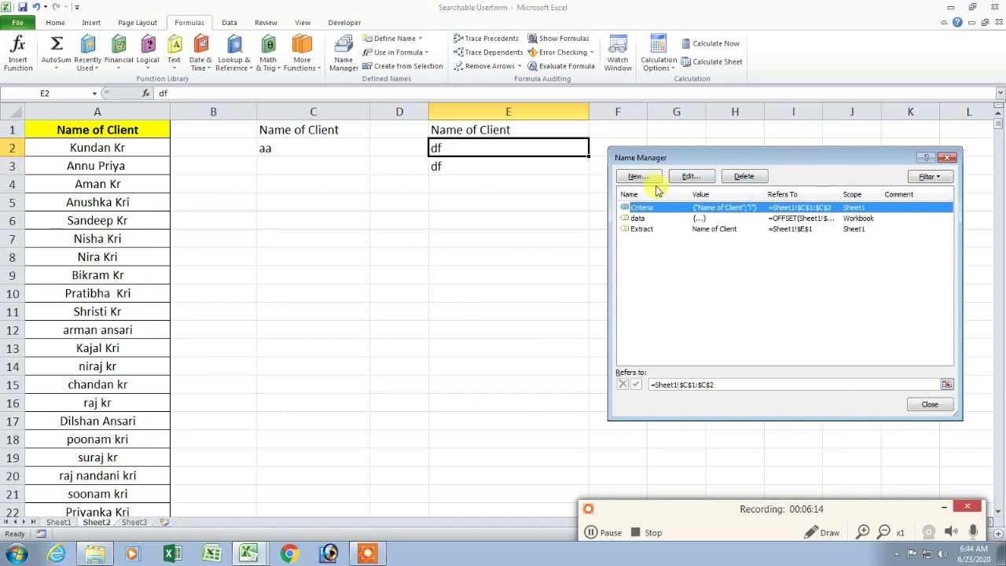
pyautogui.click(639, 176)
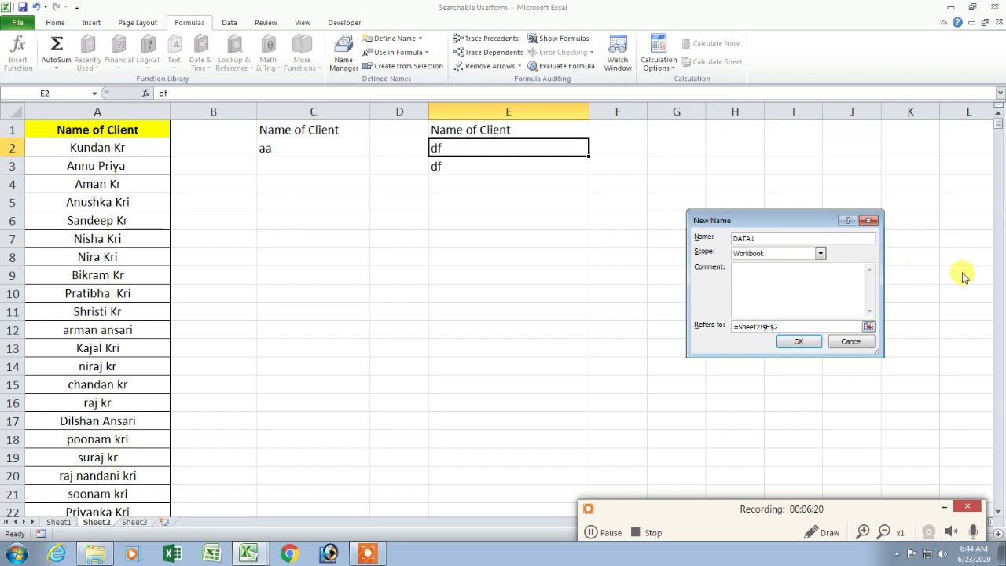
pyautogui.moveTo(797, 324); pyautogui.dragTo(734, 327)
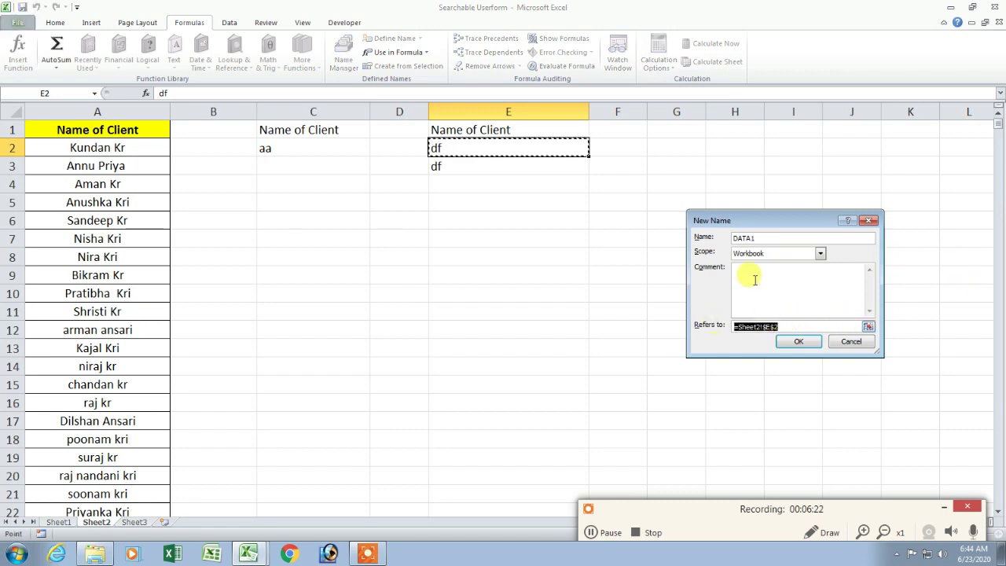
pyautogui.moveTo(761, 227)
pyautogui.mouseDown()
pyautogui.moveTo(227, 223)
pyautogui.moveTo(171, 154)
pyautogui.mouseUp()
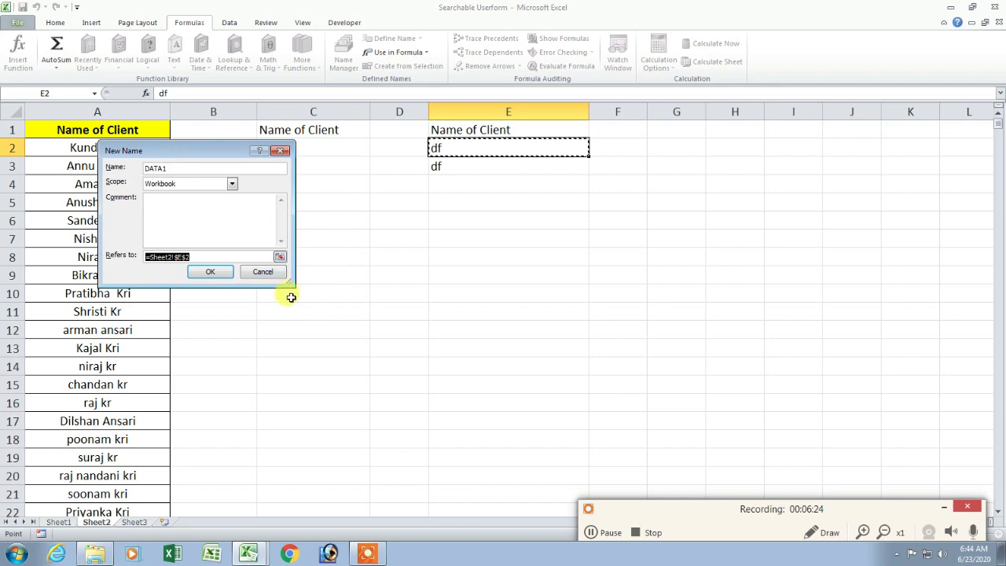
pyautogui.moveTo(288, 285)
pyautogui.mouseDown()
pyautogui.moveTo(376, 306)
pyautogui.moveTo(390, 321)
pyautogui.mouseUp()
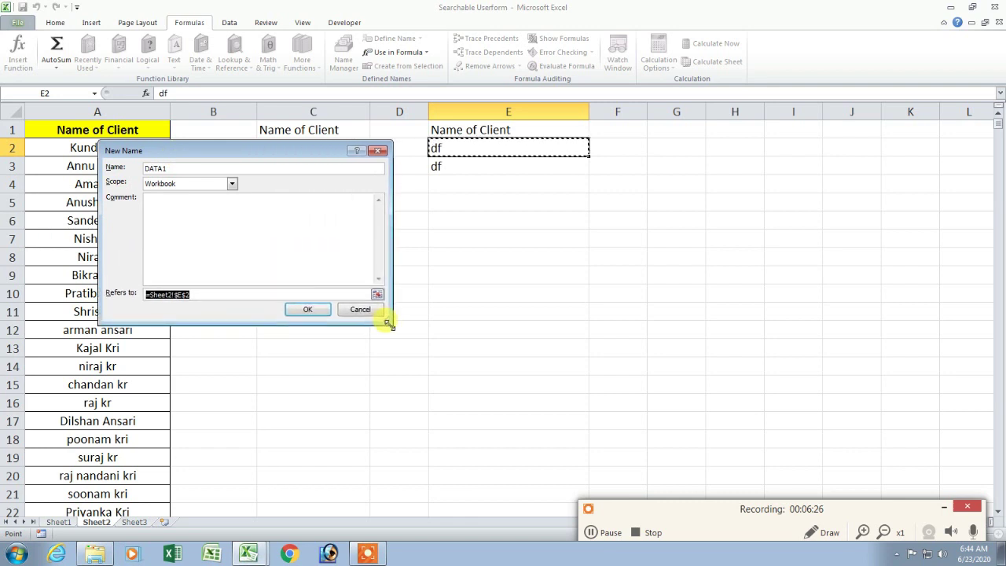
pyautogui.write('=OFFSET(')
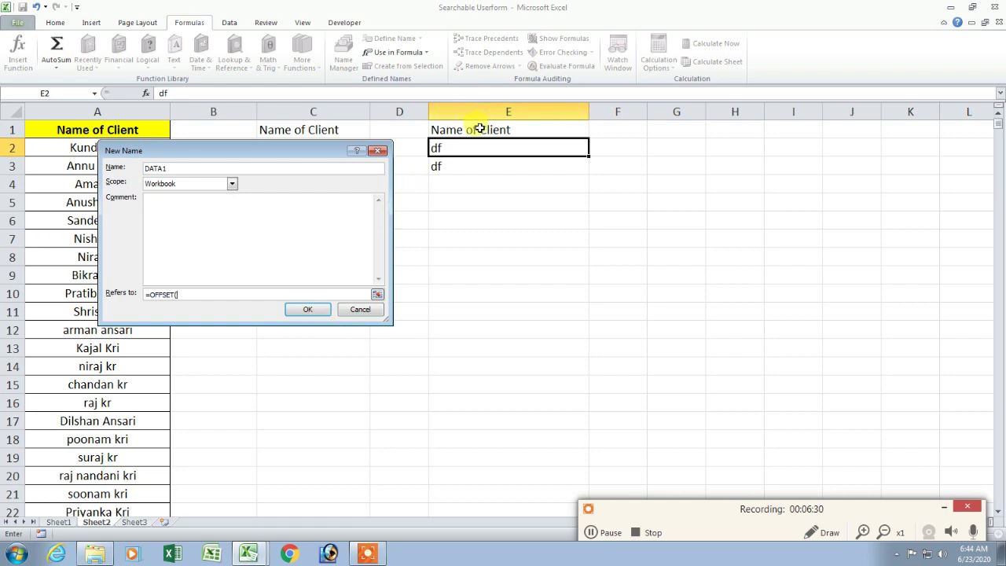
pyautogui.click(480, 129)
pyautogui.click(497, 112)
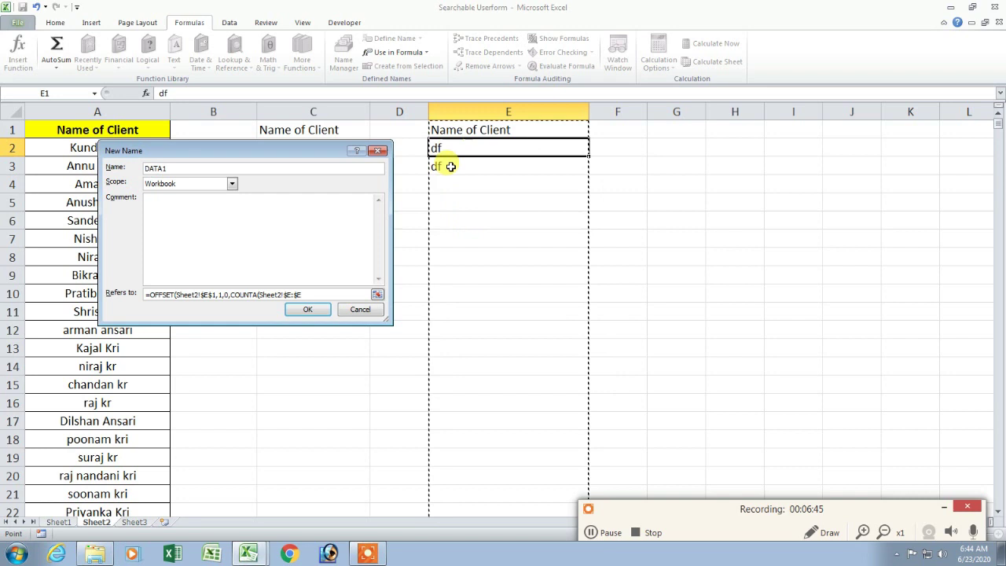
pyautogui.write(')-1,1')
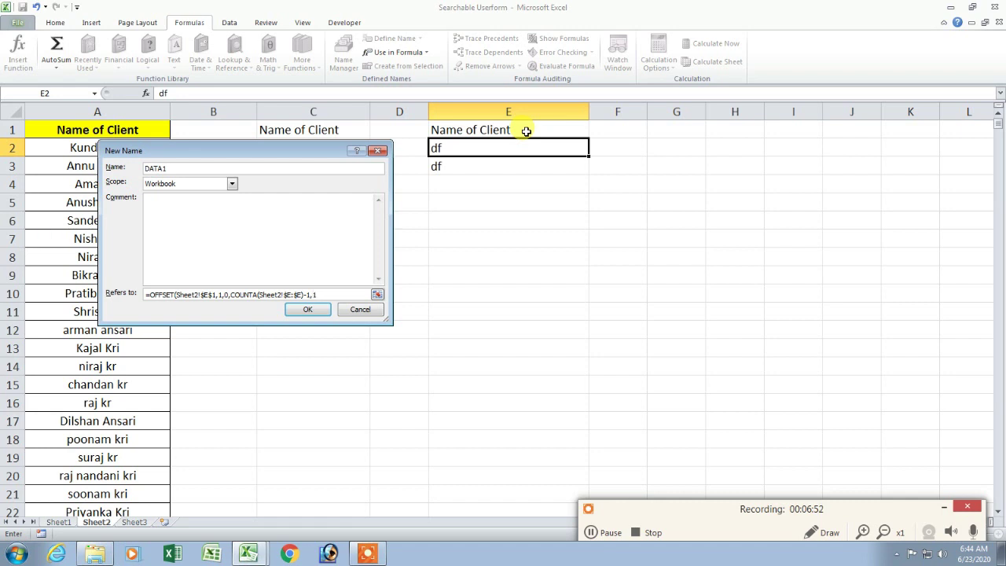
pyautogui.click(320, 309)
pyautogui.click(305, 333)
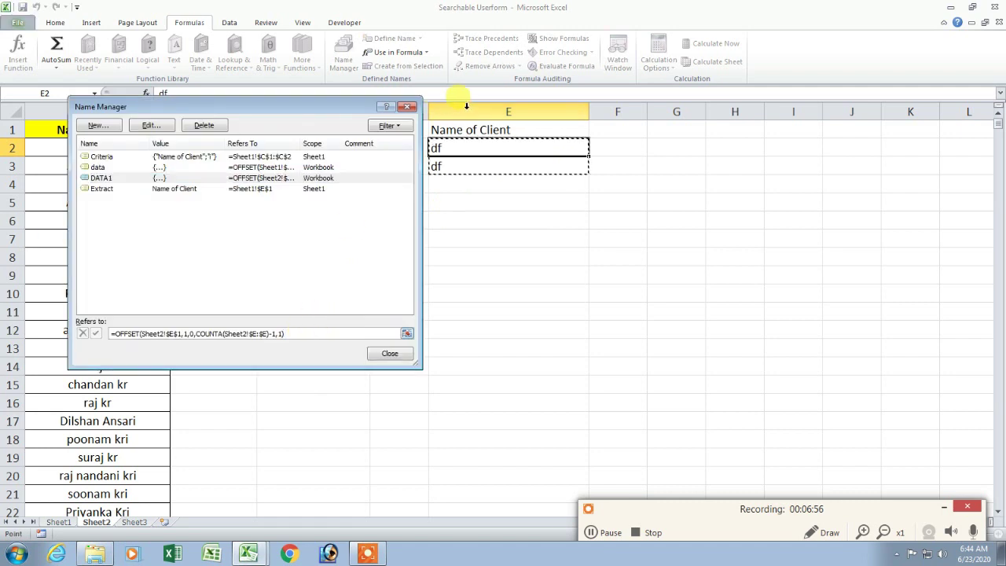
pyautogui.moveTo(336, 111)
pyautogui.mouseDown()
pyautogui.moveTo(775, 142)
pyautogui.moveTo(886, 69)
pyautogui.mouseUp()
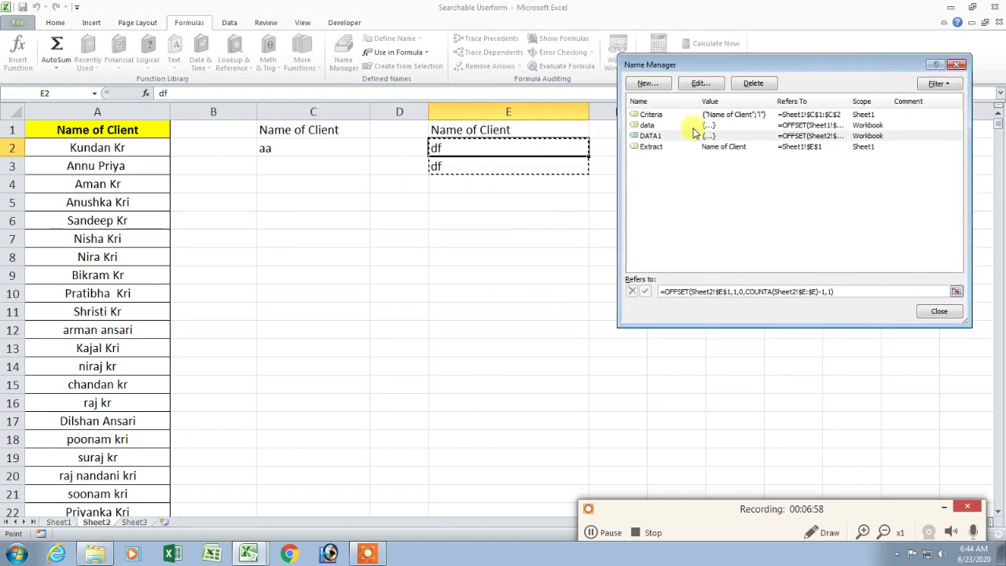
pyautogui.click(937, 311)
# - Delete the test values df from E2:E3 and aa from C2
pyautogui.click(319, 151)
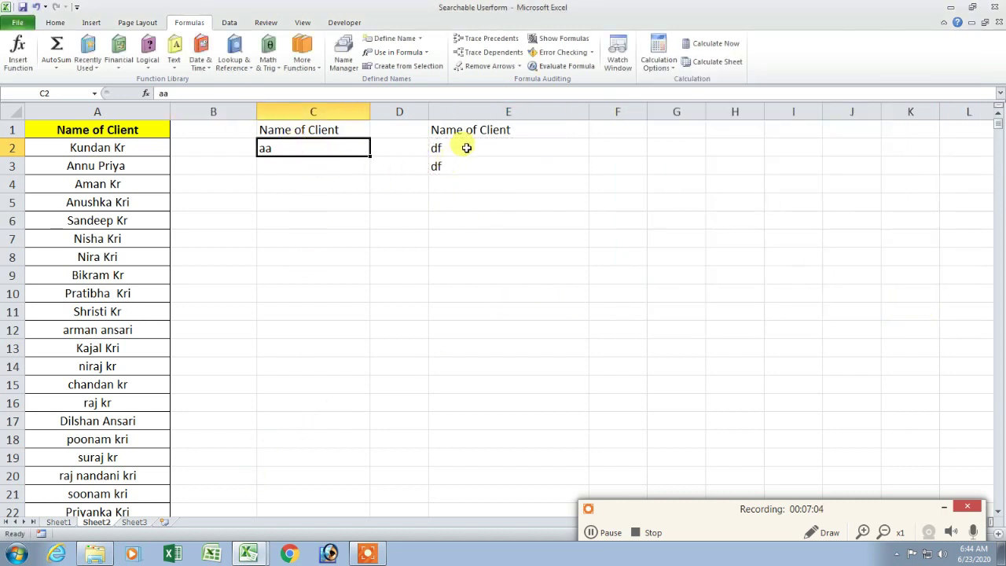
pyautogui.moveTo(460, 147); pyautogui.dragTo(469, 167)
pyautogui.press('Delete')
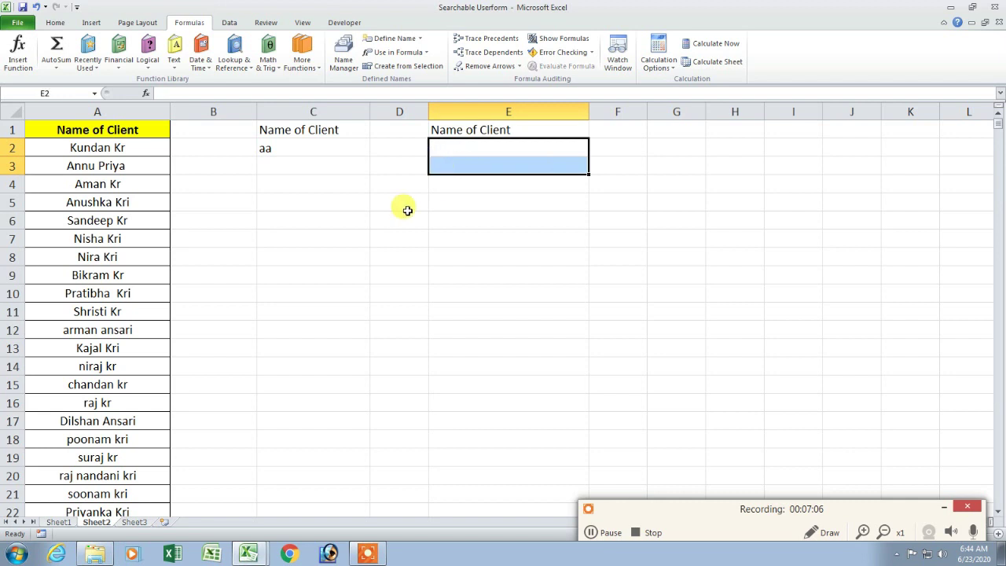
pyautogui.click(403, 206)
pyautogui.click(305, 146)
pyautogui.press('Delete')
pyautogui.click(349, 223)
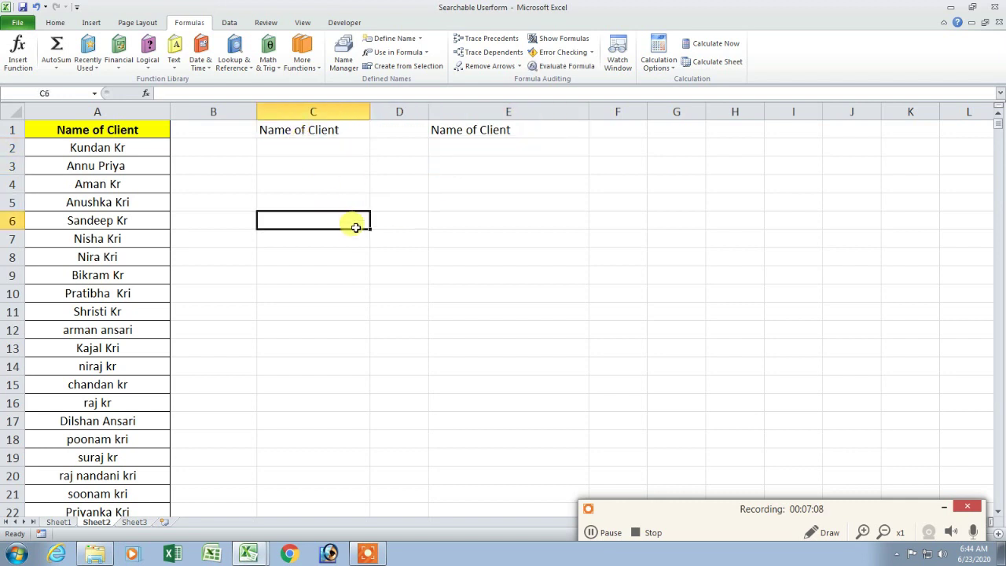
pyautogui.click(249, 554)
# - In TextBox1_Change, write Sheet2.Range("C2").Value = Me.TextBox1.Value
pyautogui.click(268, 524)
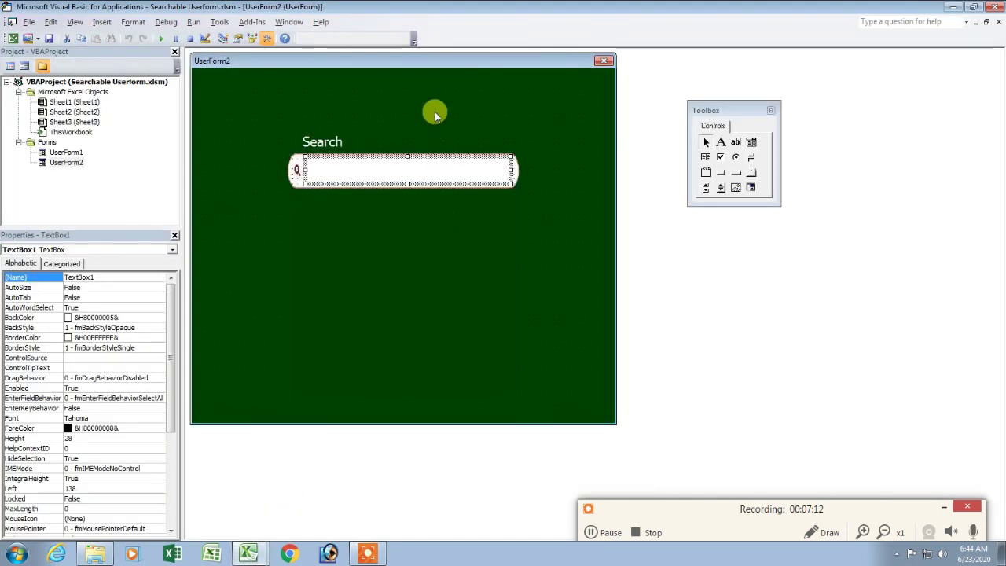
pyautogui.click(521, 120)
pyautogui.click(438, 173)
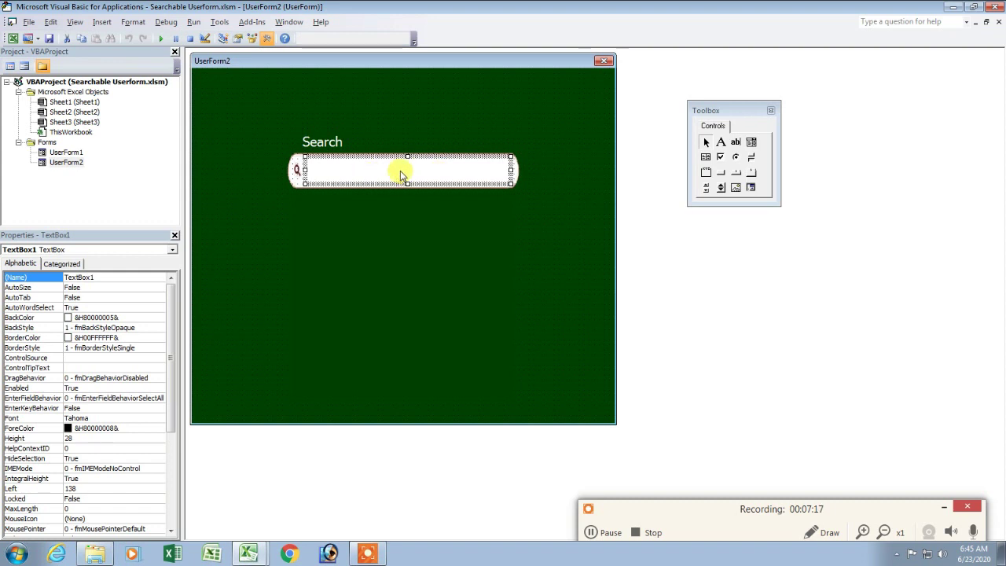
pyautogui.click(367, 224)
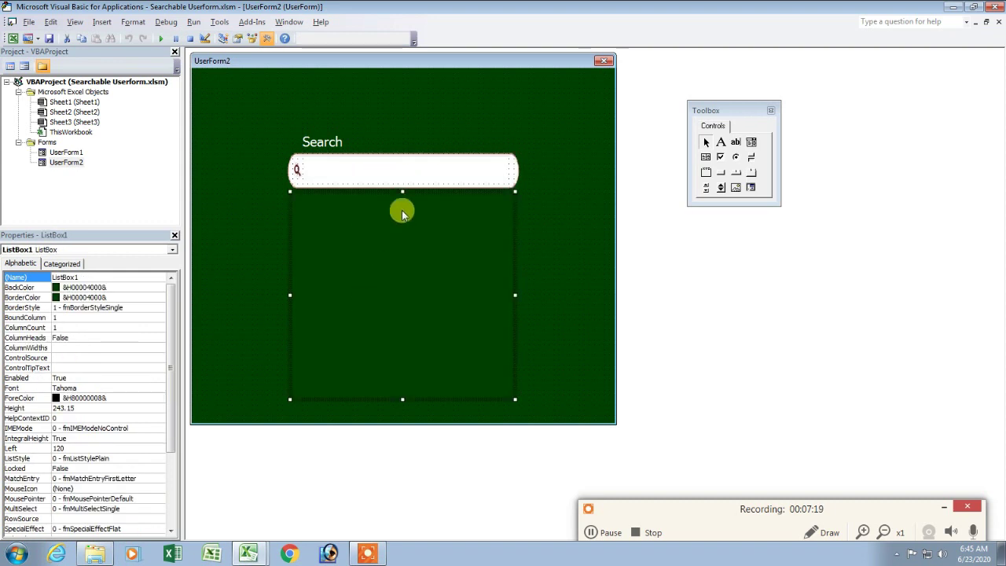
pyautogui.doubleClick(422, 170)
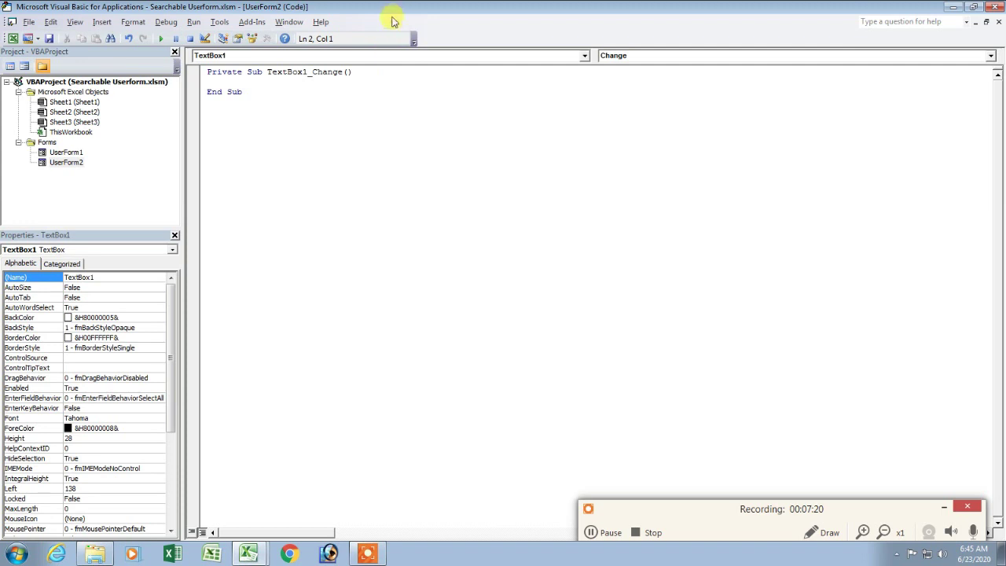
pyautogui.doubleClick(396, 16)
pyautogui.moveTo(390, 20); pyautogui.dragTo(472, 201)
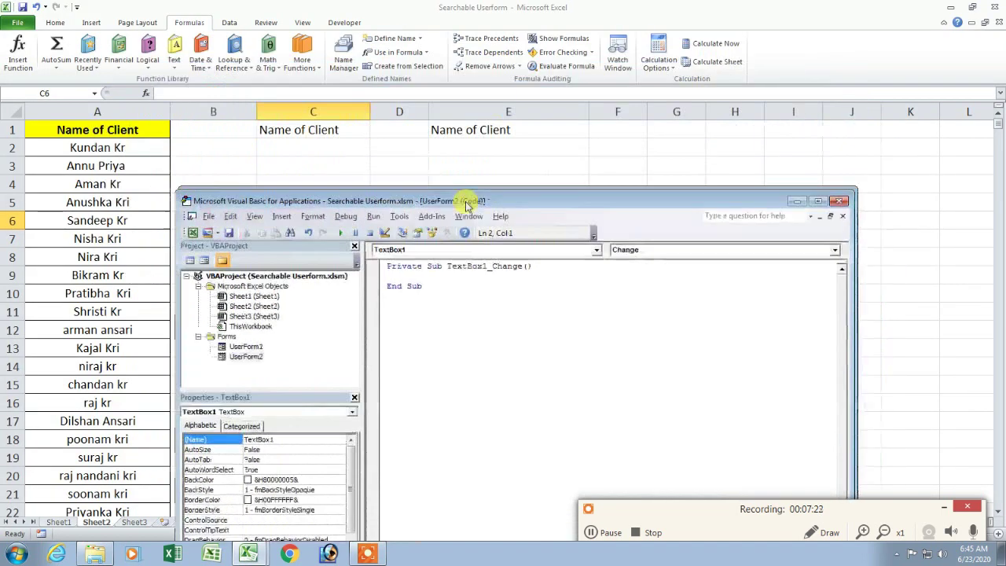
pyautogui.write('TEXT')
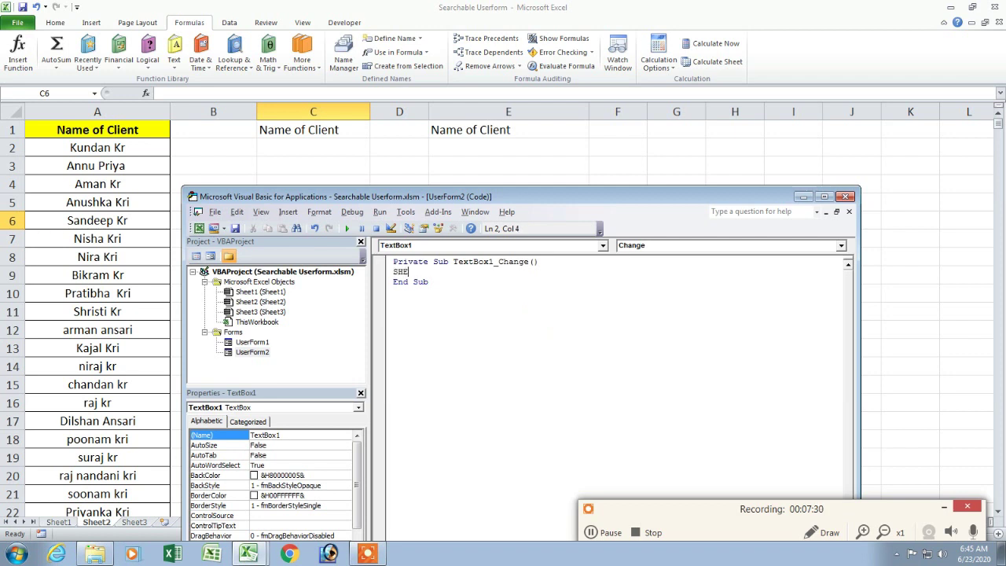
pyautogui.write('.Range(')
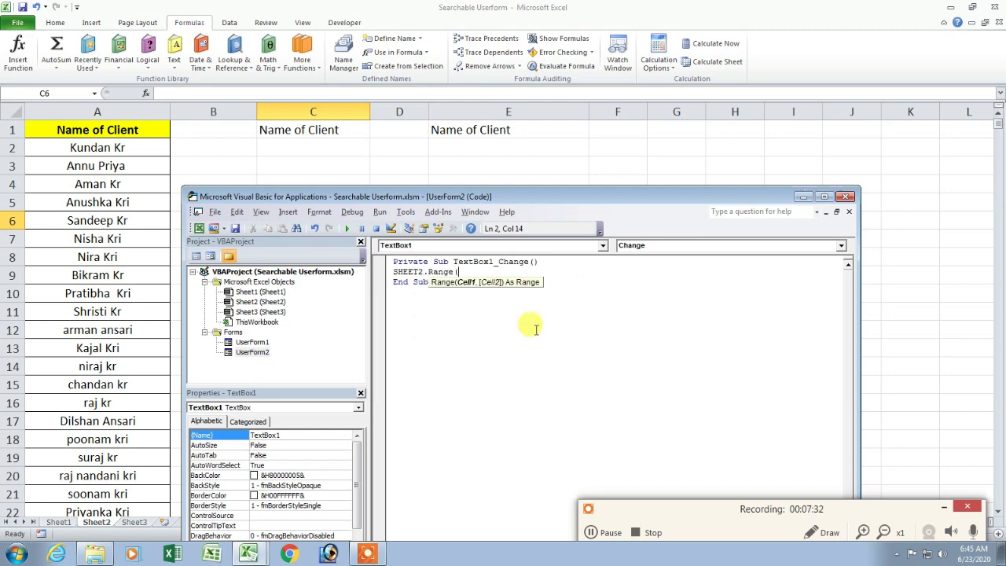
pyautogui.write('"')
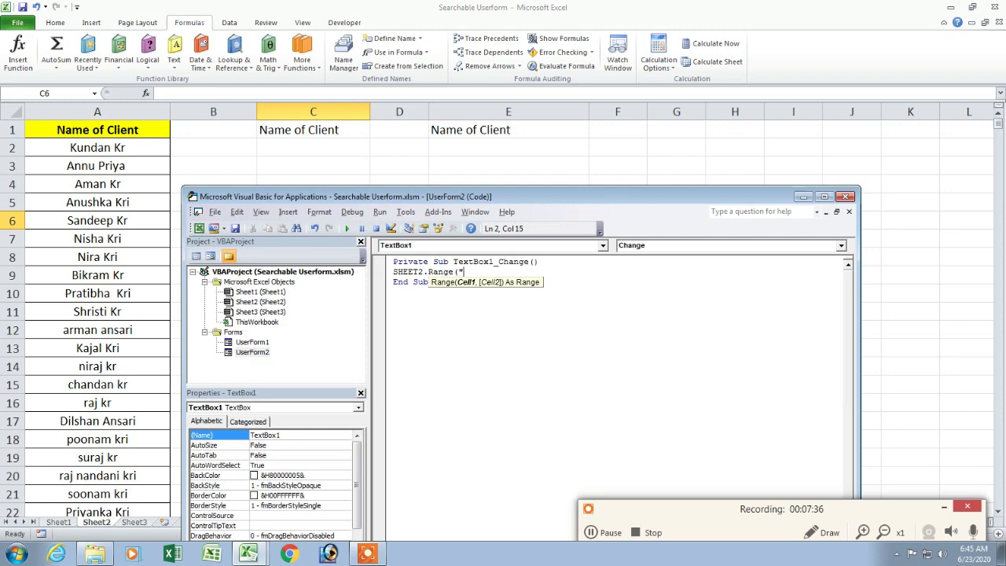
pyautogui.write('C2")')
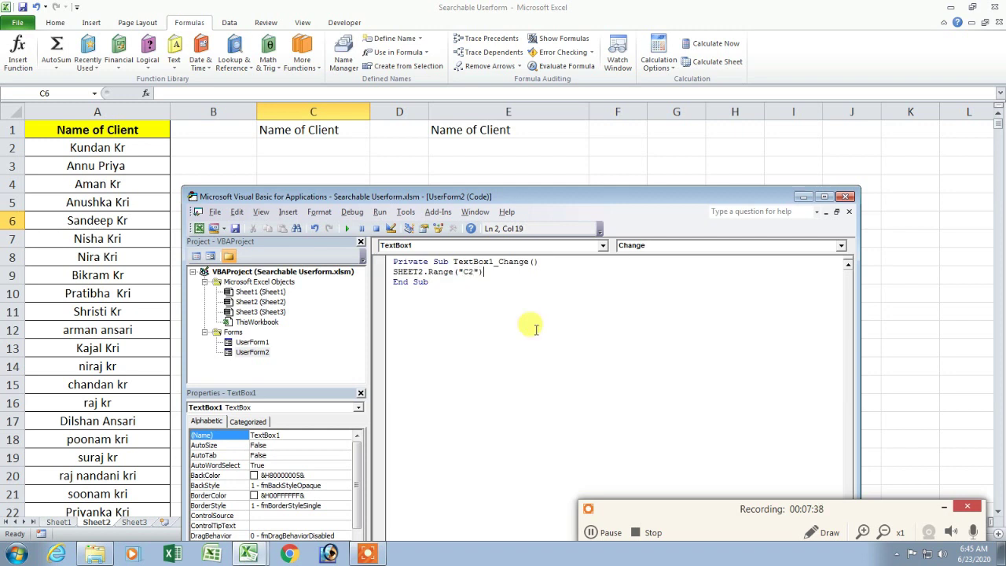
pyautogui.write('.Value=ME')
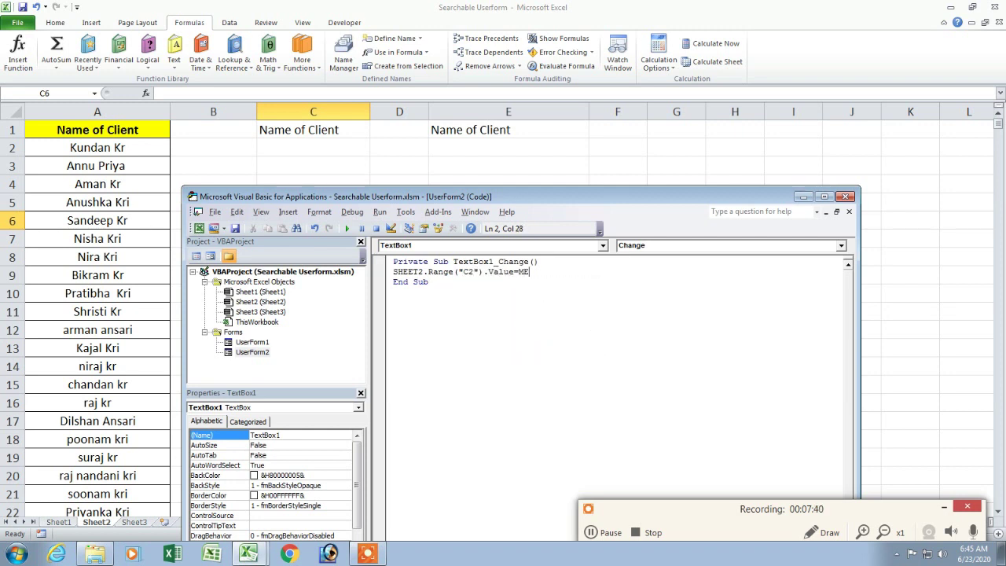
pyautogui.write('.TextBox1')
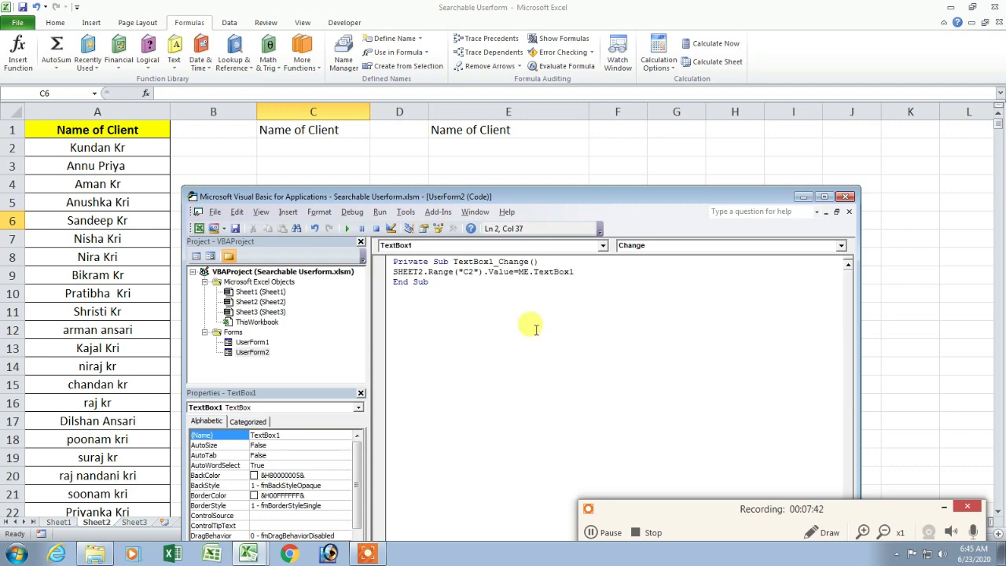
pyautogui.write('.Val')
pyautogui.press('Return')
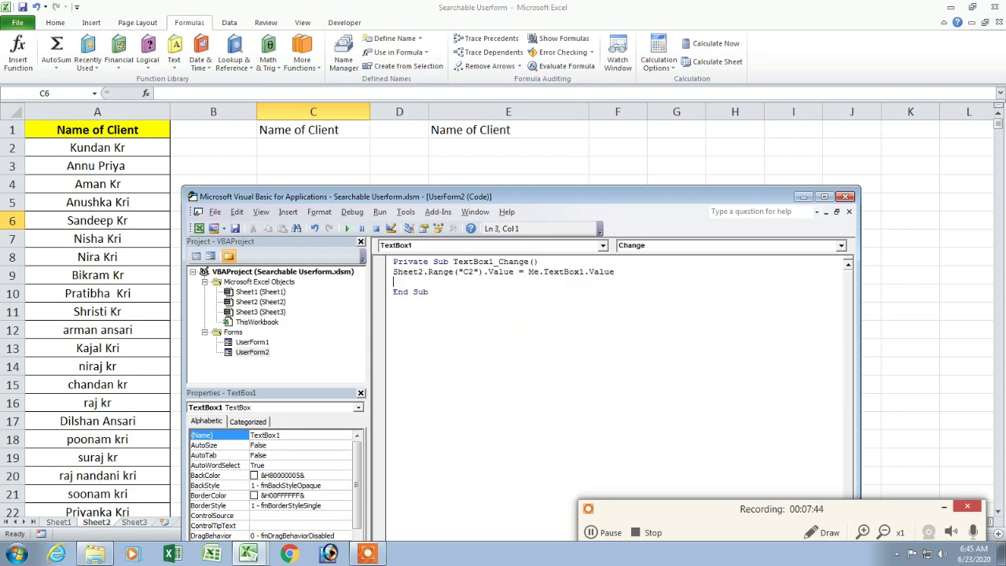
# - Run the form, type DDDD in the search box to confirm it lands in C2, then close it
pyautogui.click(347, 228)
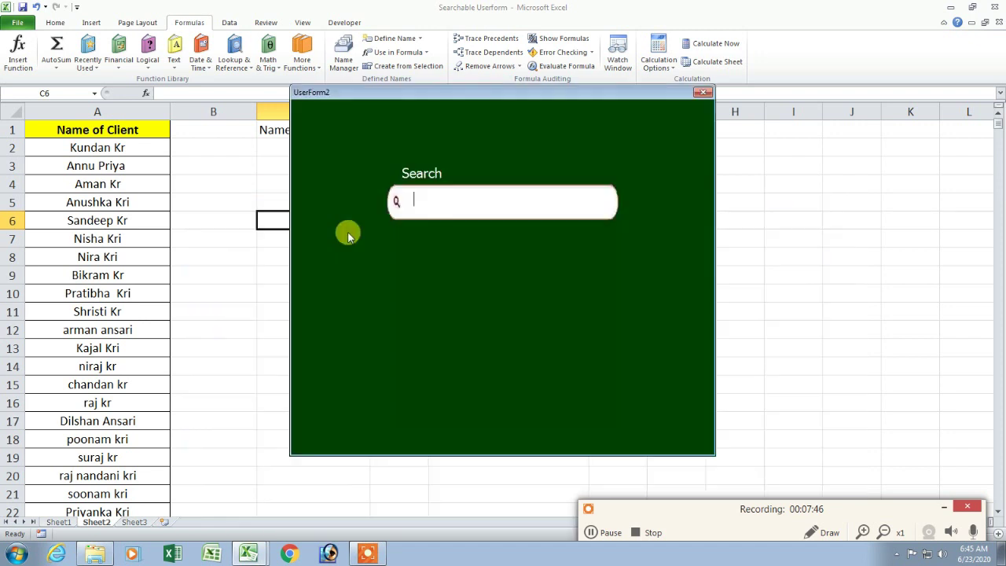
pyautogui.write('DDDD')
pyautogui.moveTo(451, 94)
pyautogui.mouseDown()
pyautogui.moveTo(411, 239)
pyautogui.moveTo(378, 222)
pyautogui.moveTo(376, 199)
pyautogui.mouseUp()
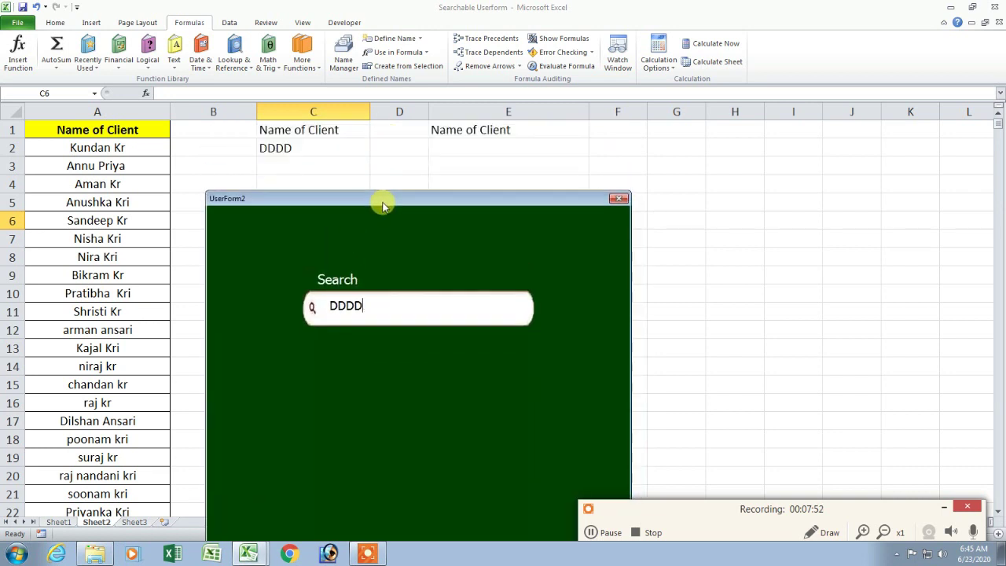
pyautogui.click(618, 198)
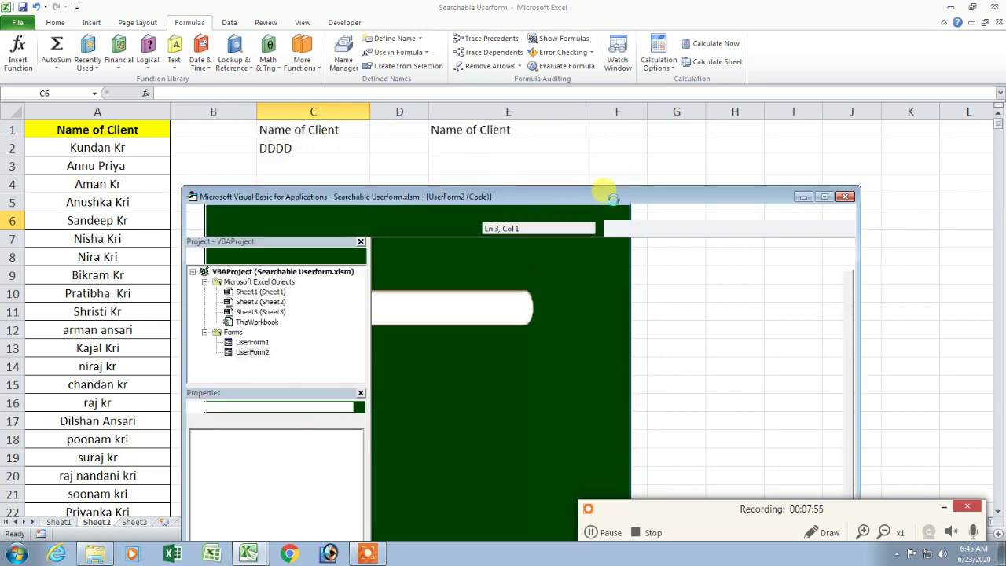
pyautogui.doubleClick(478, 196)
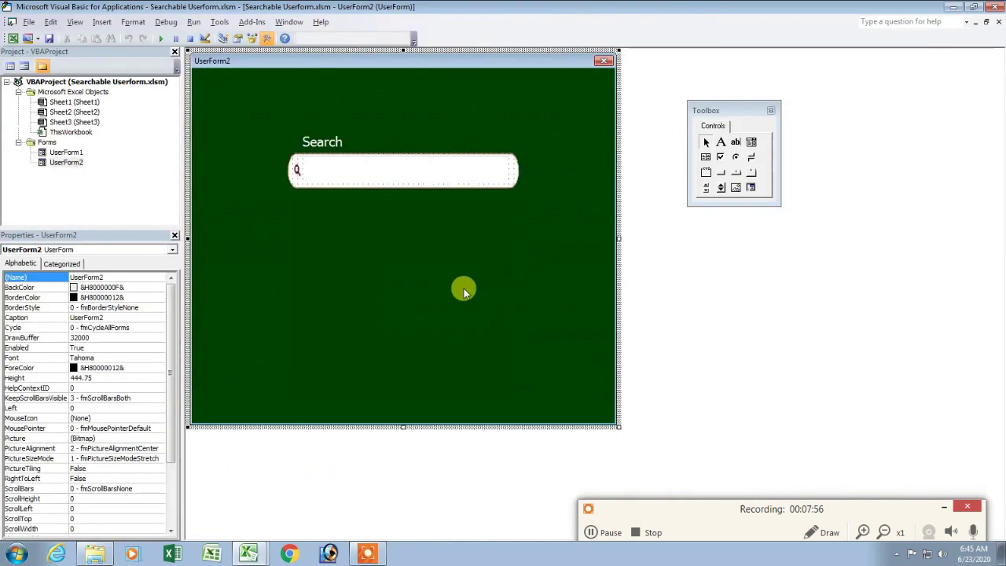
# - Open TextBox1_Change and add blank lines inside the procedure
pyautogui.click(391, 170)
pyautogui.doubleClick(391, 171)
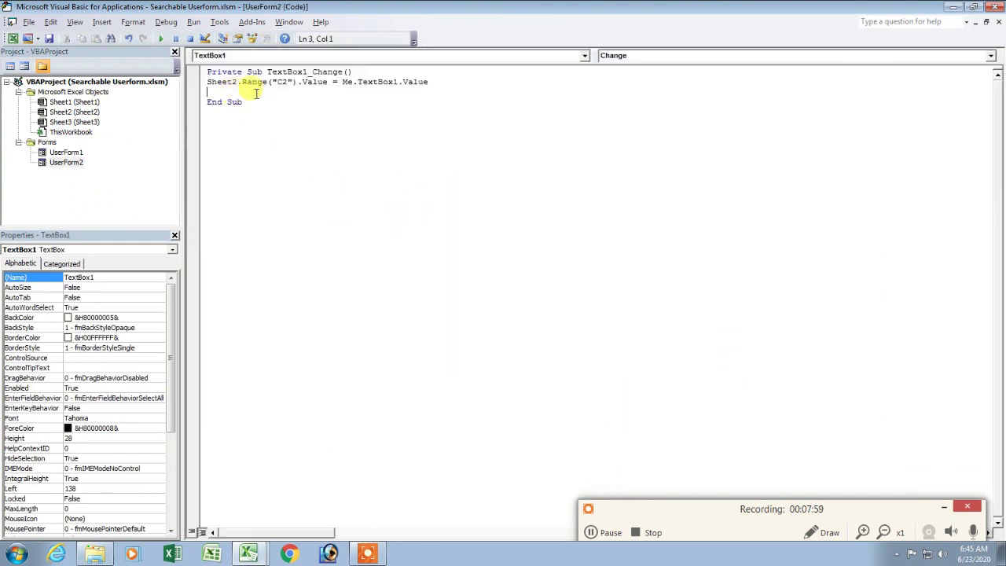
pyautogui.press('Return')
pyautogui.press('Return')
pyautogui.press('Return')
pyautogui.press('Return')
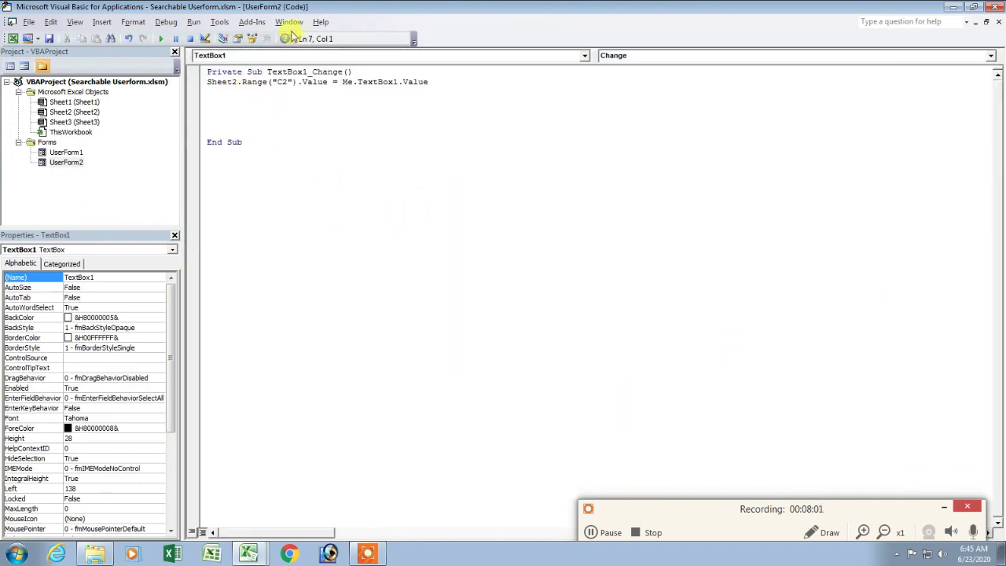
pyautogui.moveTo(298, 11); pyautogui.dragTo(501, 193)
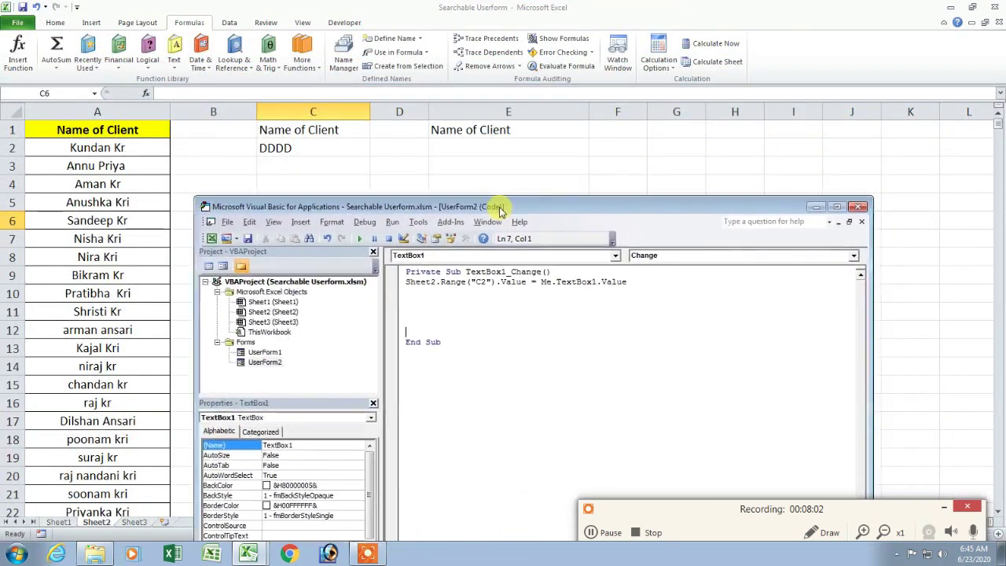
# - Set the code editor font size to 12 in Options' Editor Format page
pyautogui.click(418, 204)
pyautogui.click(438, 265)
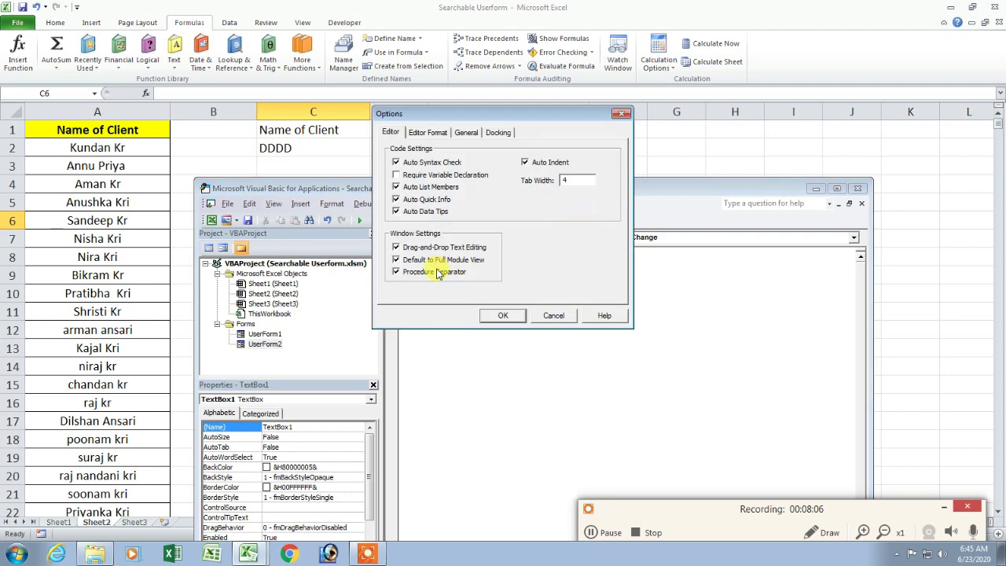
pyautogui.click(466, 132)
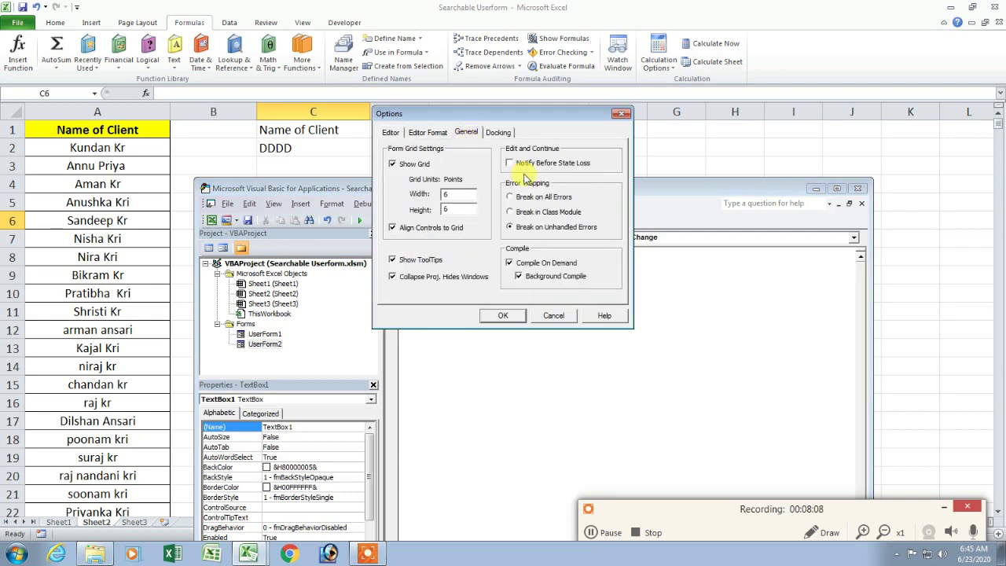
pyautogui.click(437, 132)
pyautogui.click(562, 191)
pyautogui.click(550, 219)
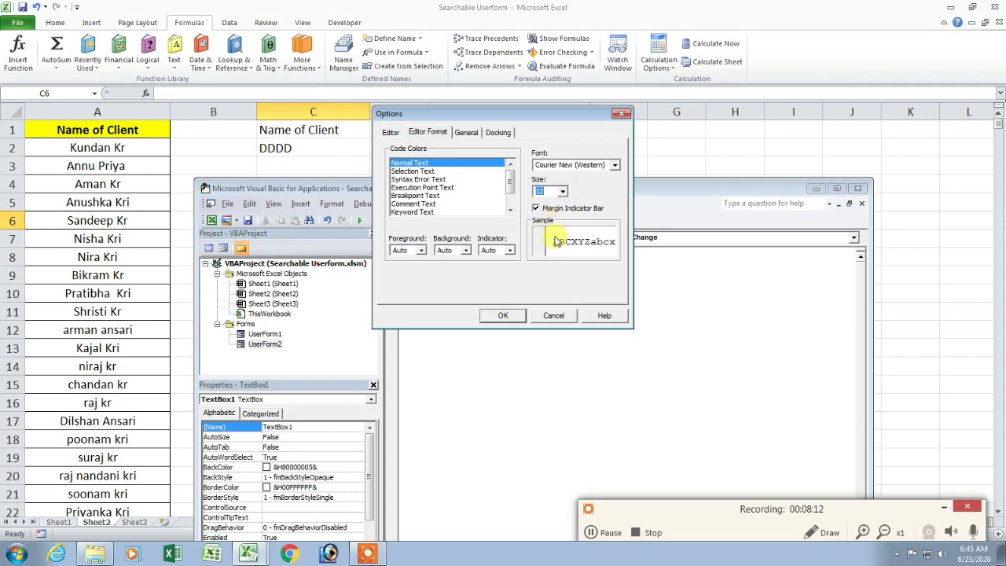
pyautogui.click(515, 316)
pyautogui.moveTo(466, 188)
pyautogui.mouseDown()
pyautogui.moveTo(526, 194)
pyautogui.moveTo(496, 203)
pyautogui.mouseUp()
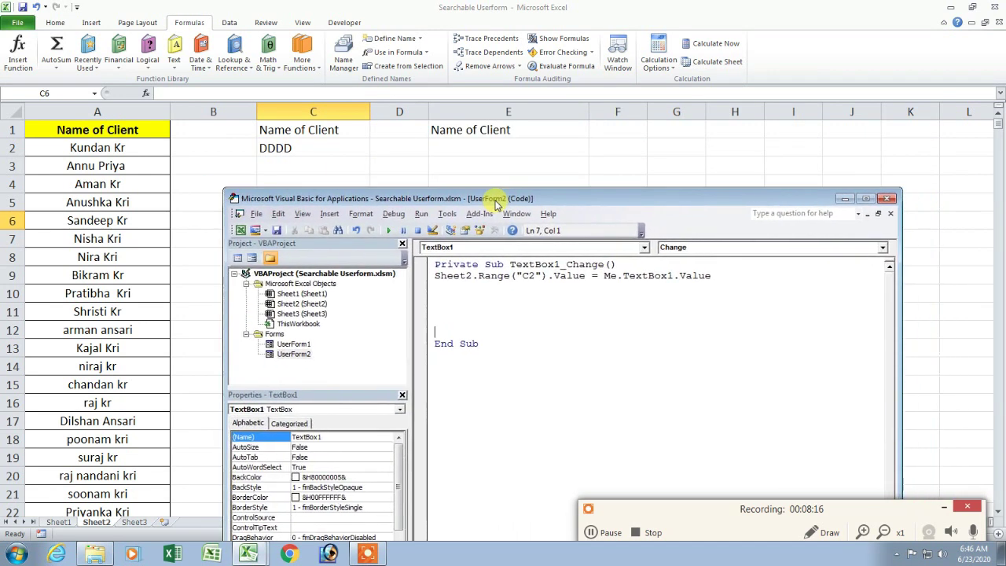
# - Start an AdvancedFilter statement on Sheet2 A1:A2000 with Action:=xlFilterCopy
pyautogui.click(444, 299)
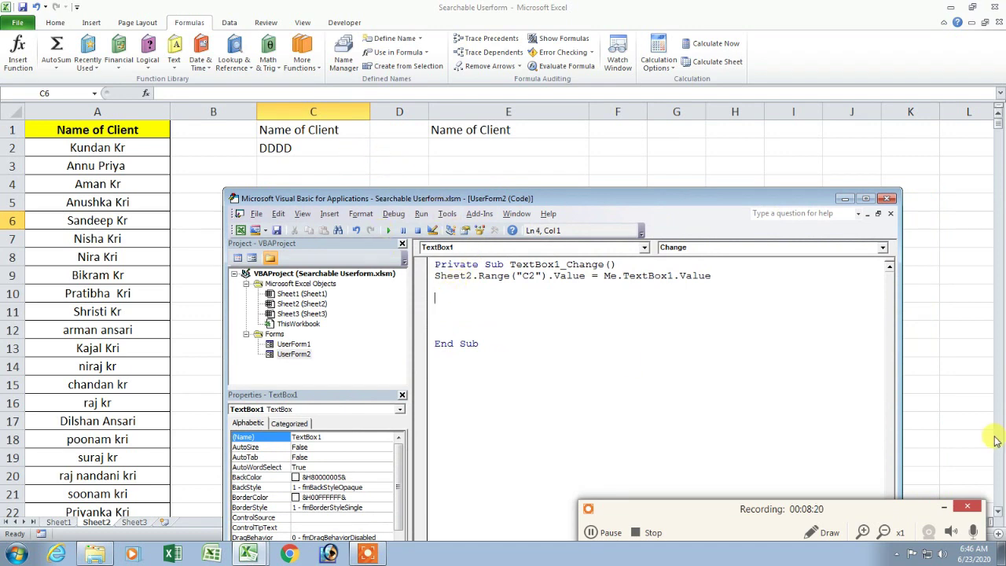
pyautogui.write('Sh')
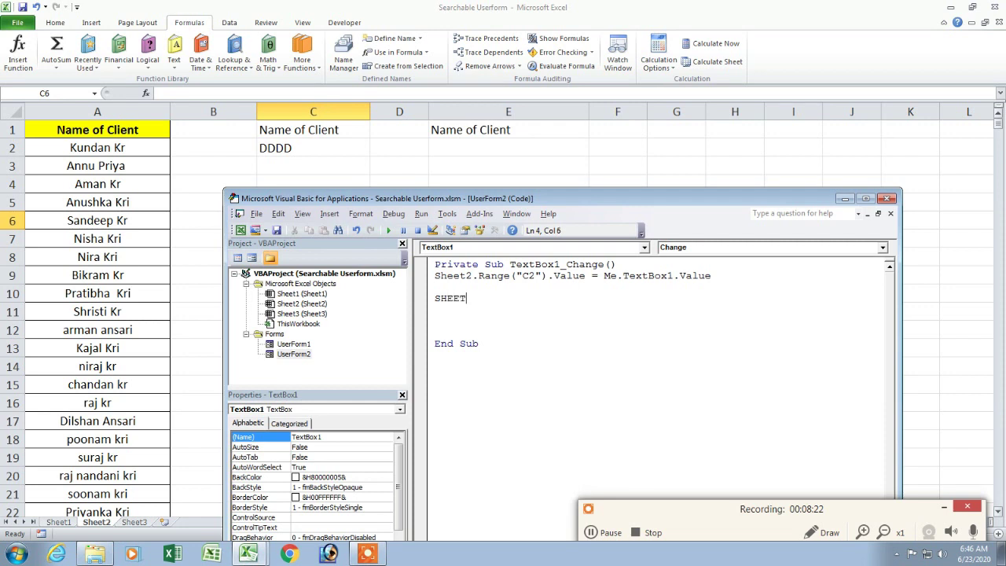
pyautogui.write('.Range (')
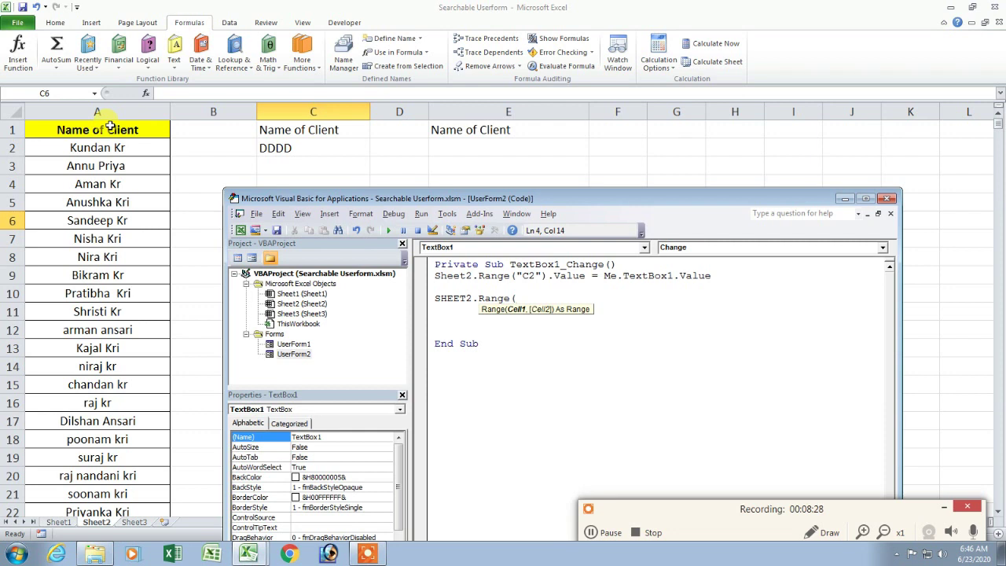
pyautogui.write('"A1:A2000')
pyautogui.write(').AD')
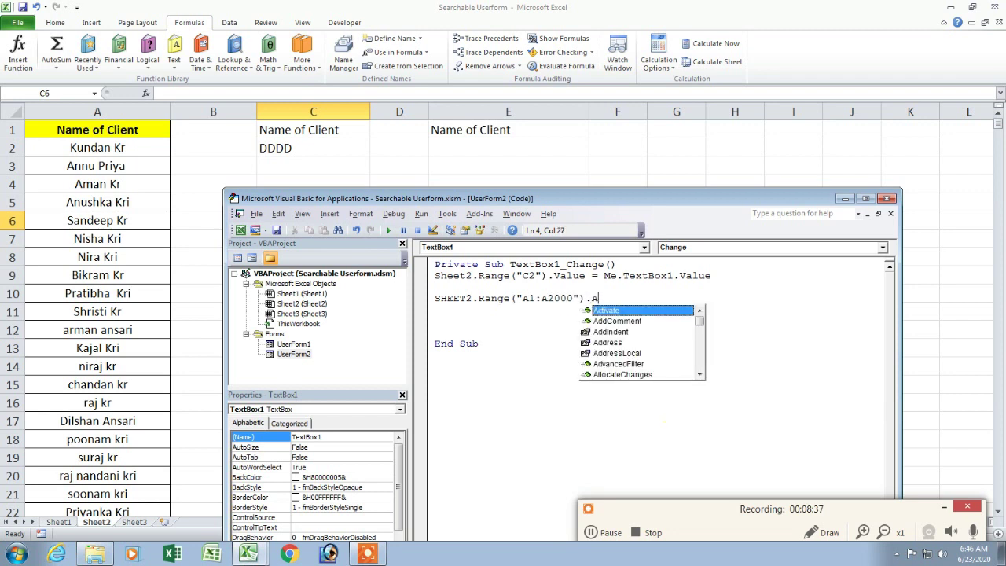
pyautogui.write('V')
pyautogui.press('Tab')
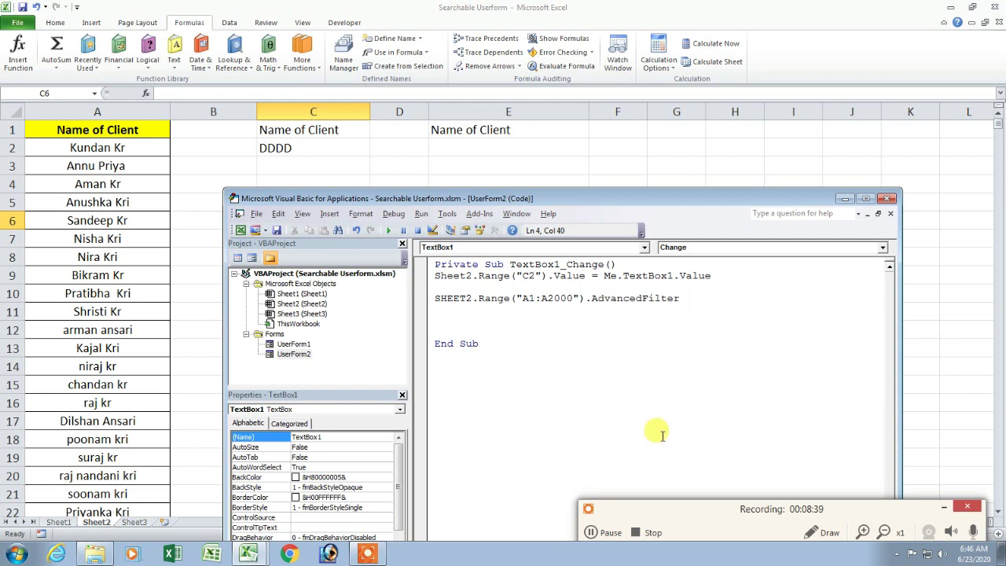
pyautogui.write('ACTION:')
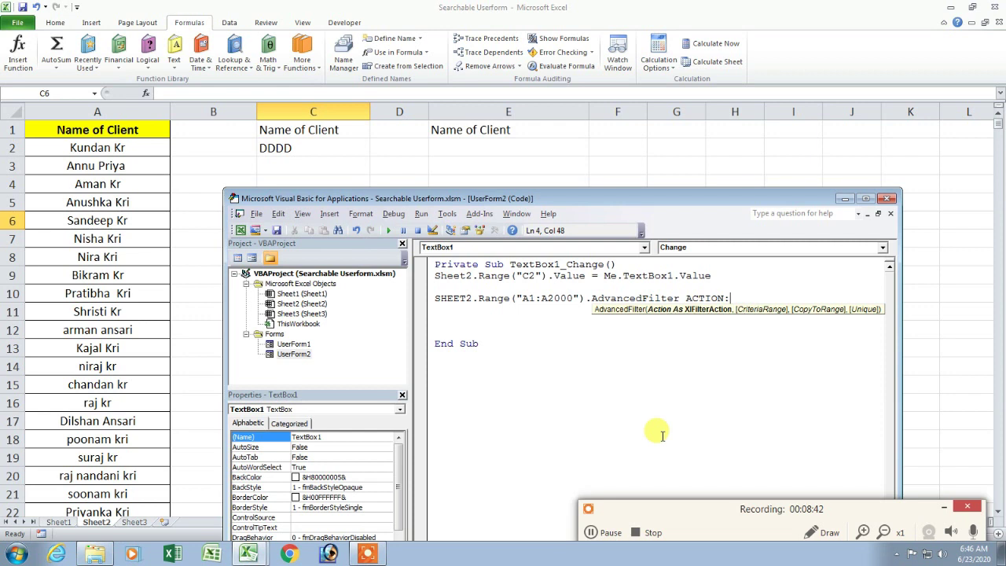
pyautogui.write('=')
pyautogui.press('Down')
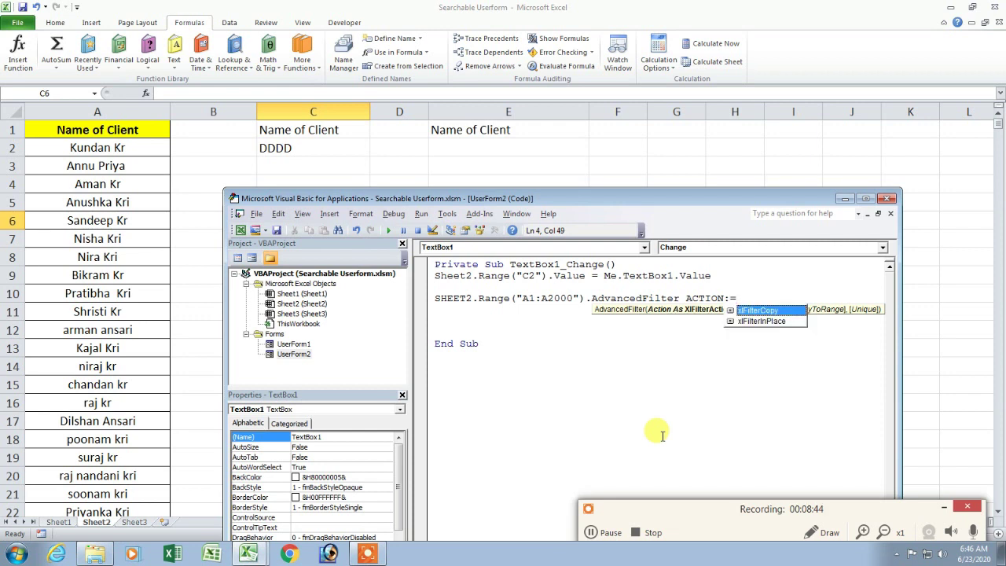
pyautogui.press('Tab')
pyautogui.write(',')
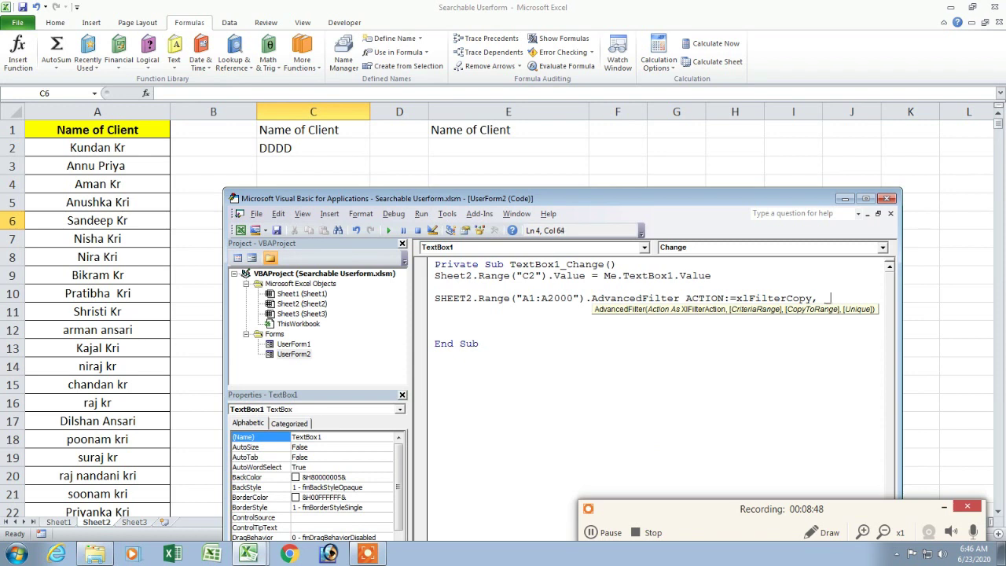
pyautogui.press('Return')
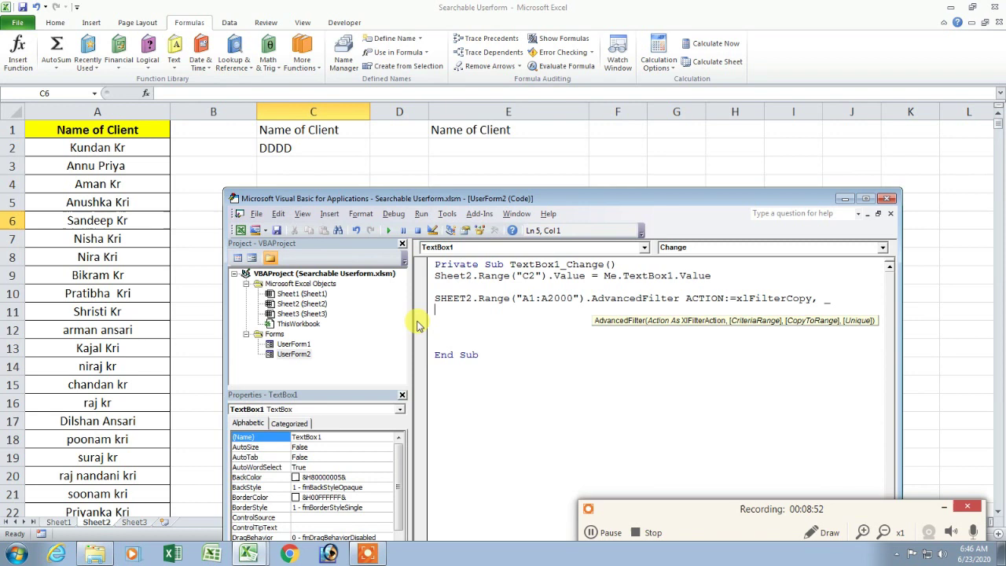
# - Add CriteriaRange Sheet2 C1:C2, CopyToRange Sheet1 E1 and Unique:=False to the filter
pyautogui.write('CRITE')
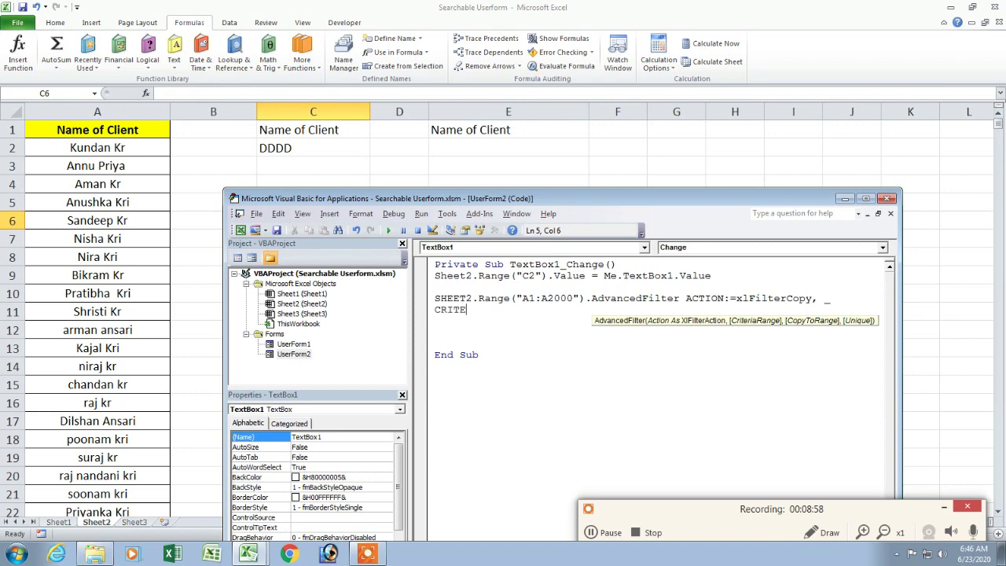
pyautogui.write('RIARANGE:')
pyautogui.write('=')
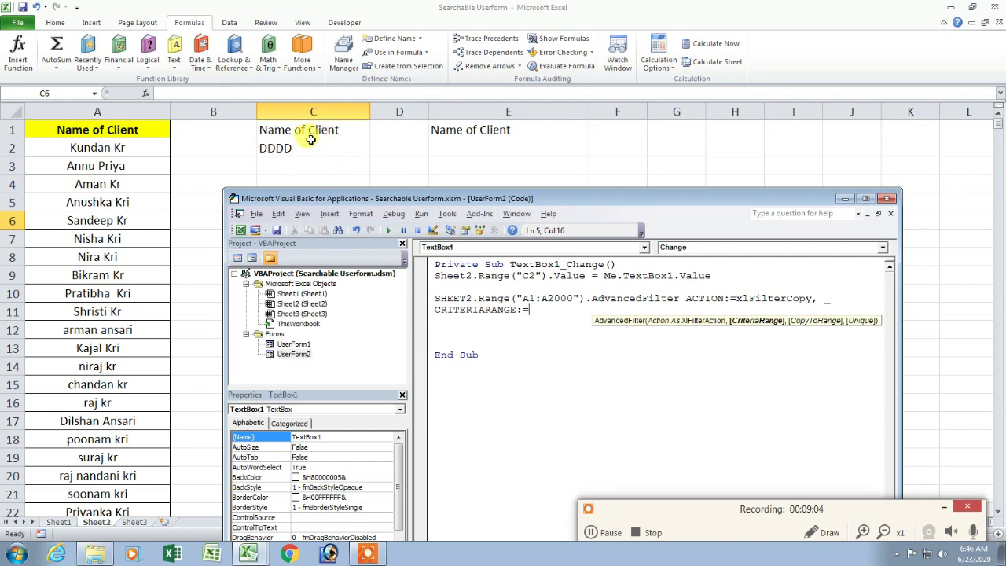
pyautogui.write('SHEET2')
pyautogui.write('.Range')
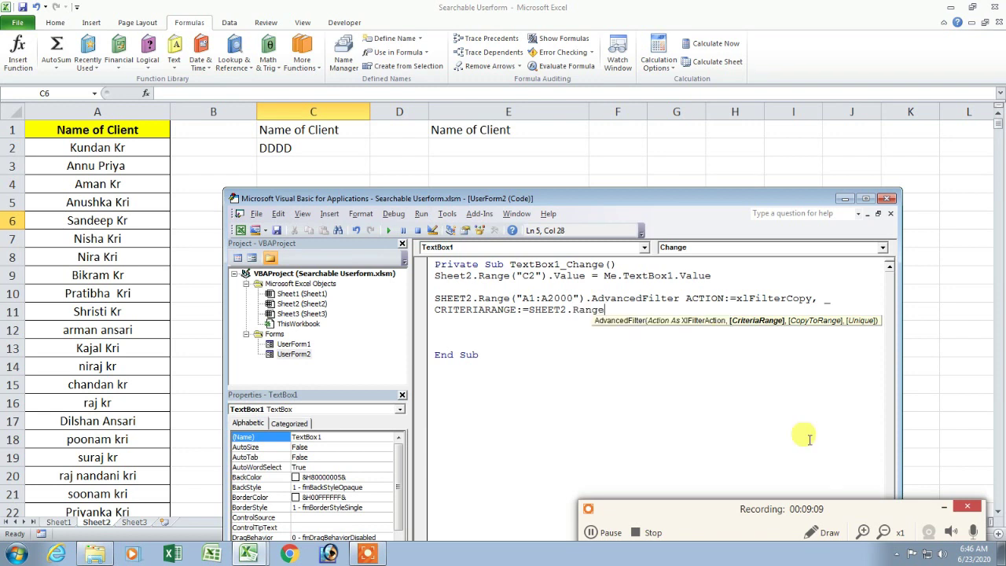
pyautogui.write('("')
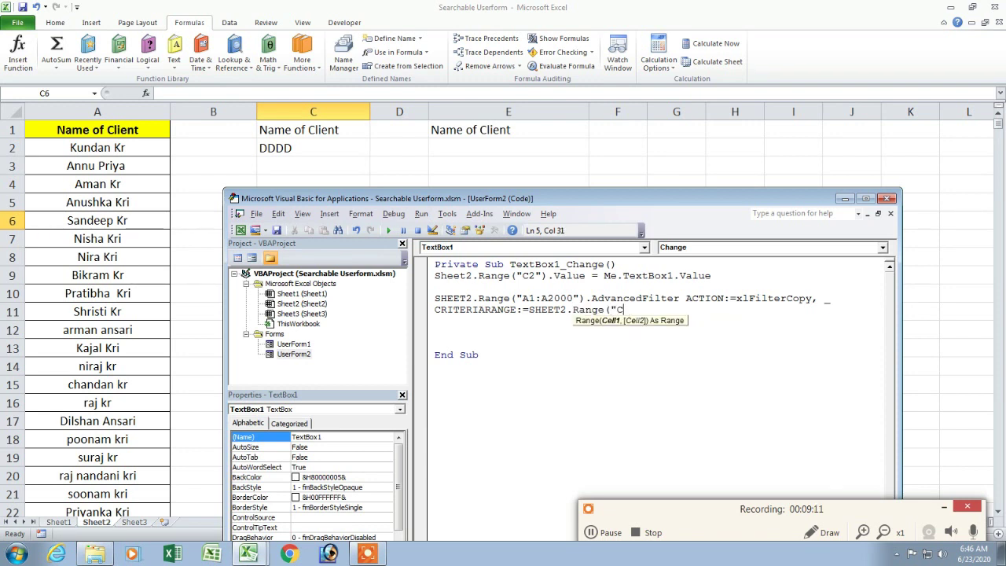
pyautogui.write('C1:C2")')
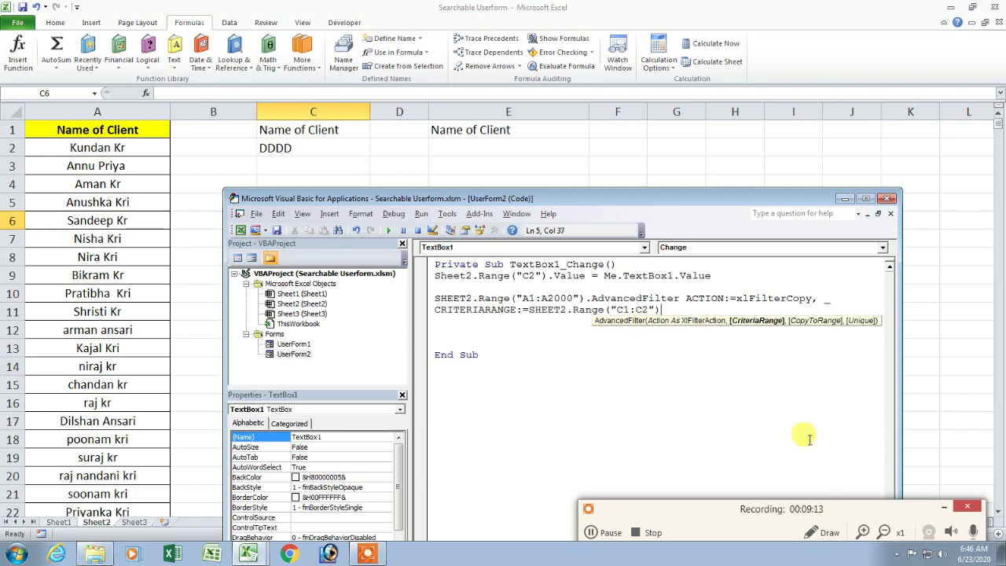
pyautogui.write(',')
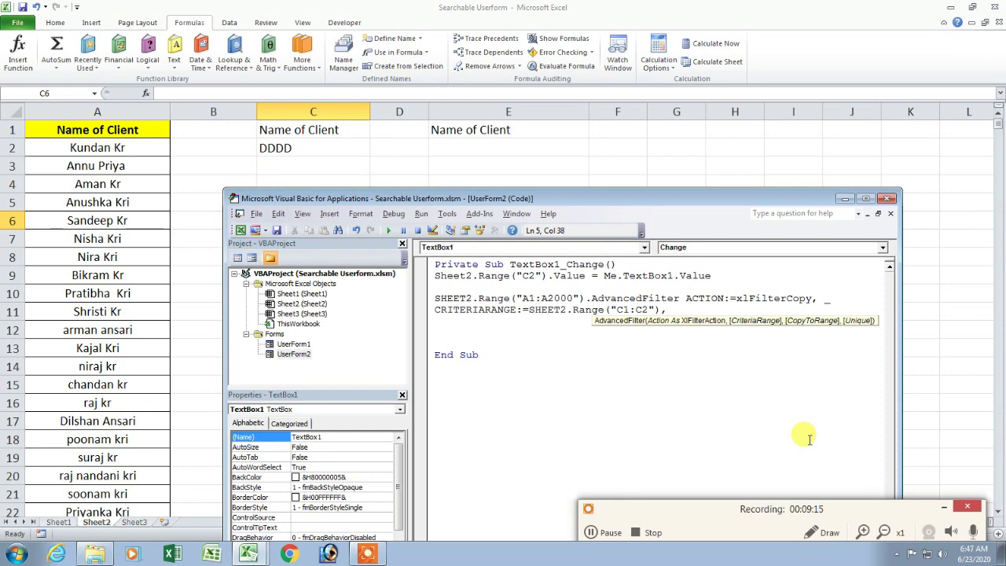
pyautogui.write('CO')
pyautogui.press('BackSpace')
pyautogui.write('TORANGE:=')
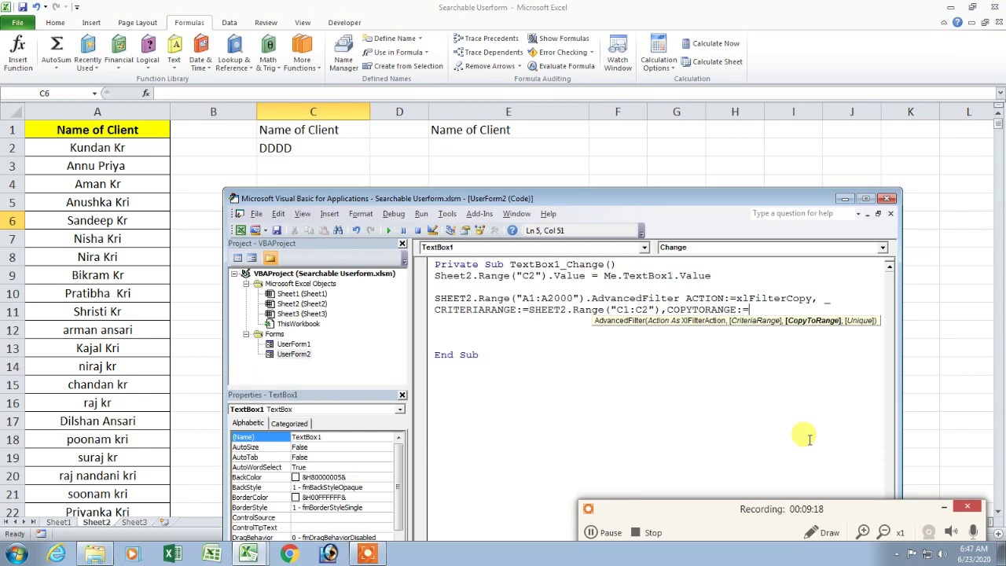
pyautogui.write('SHEET')
pyautogui.write('1.Range("E')
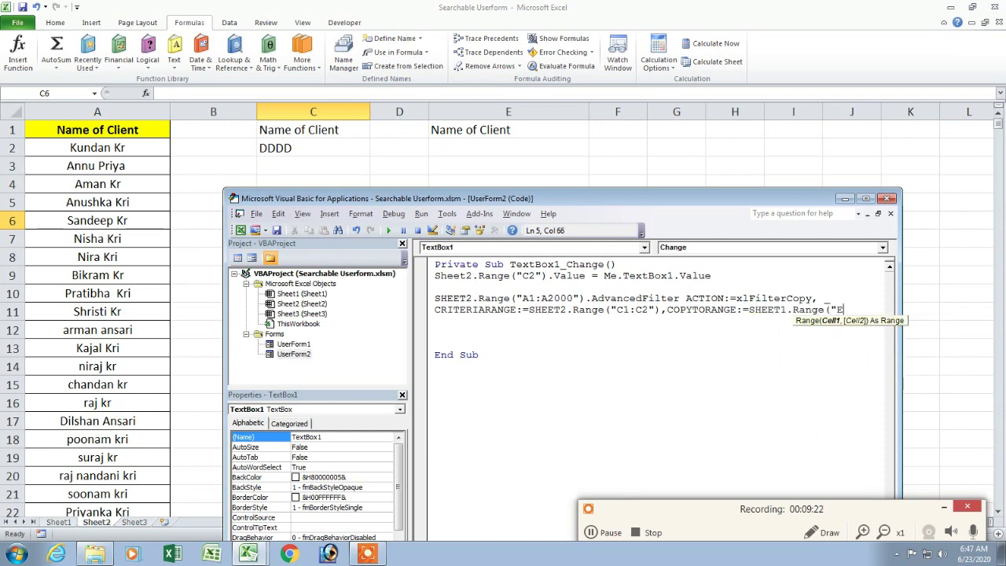
pyautogui.write('1")')
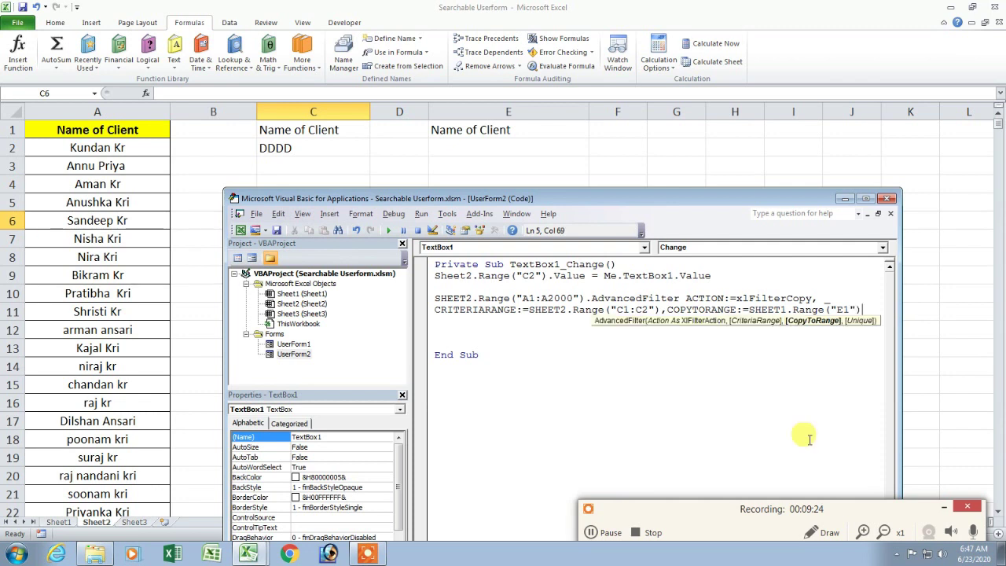
pyautogui.write(', _')
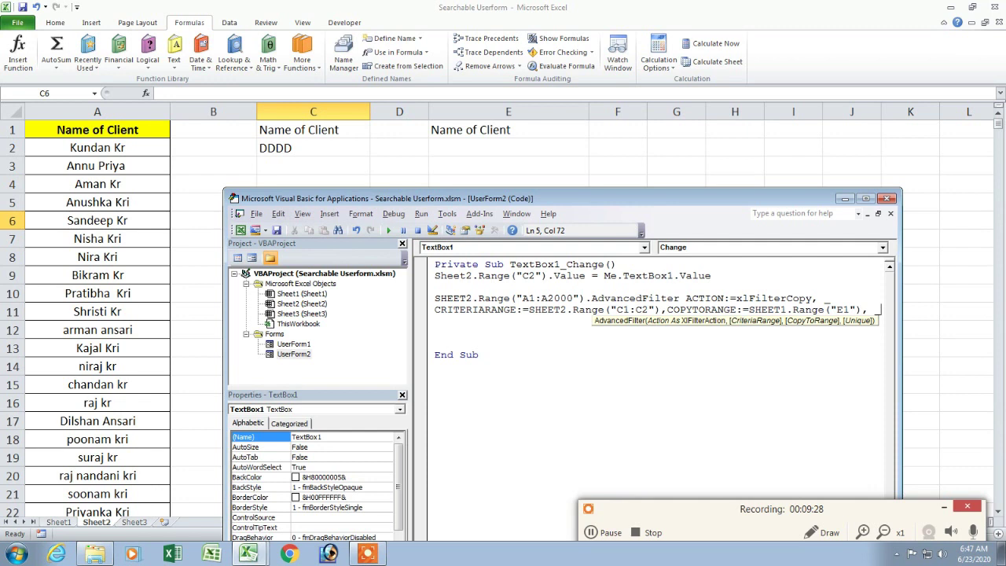
pyautogui.press('Return')
pyautogui.write('UNIQUE')
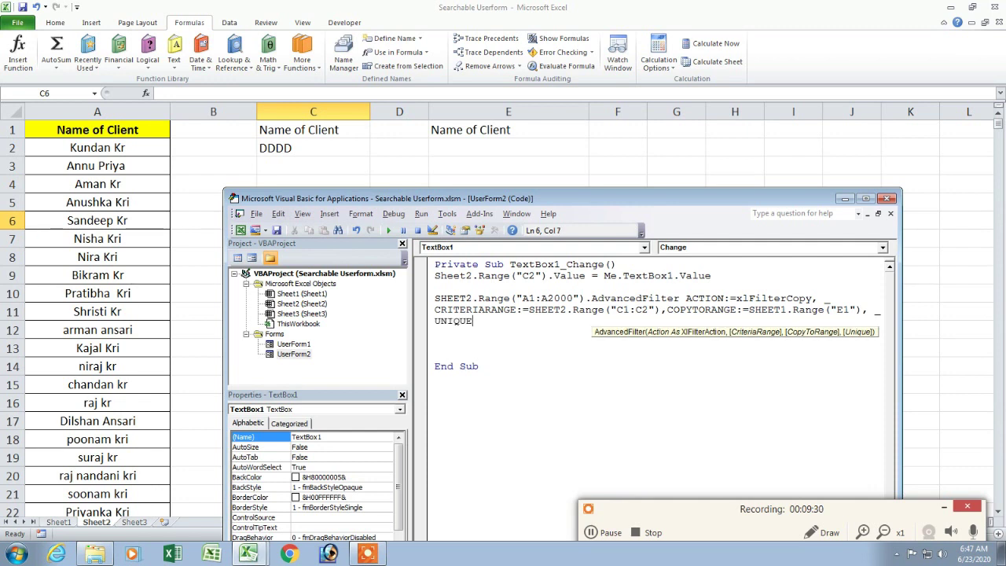
pyautogui.press('BackSpace')
pyautogui.press('BackSpace')
pyautogui.press('BackSpace')
pyautogui.write('=FALSE')
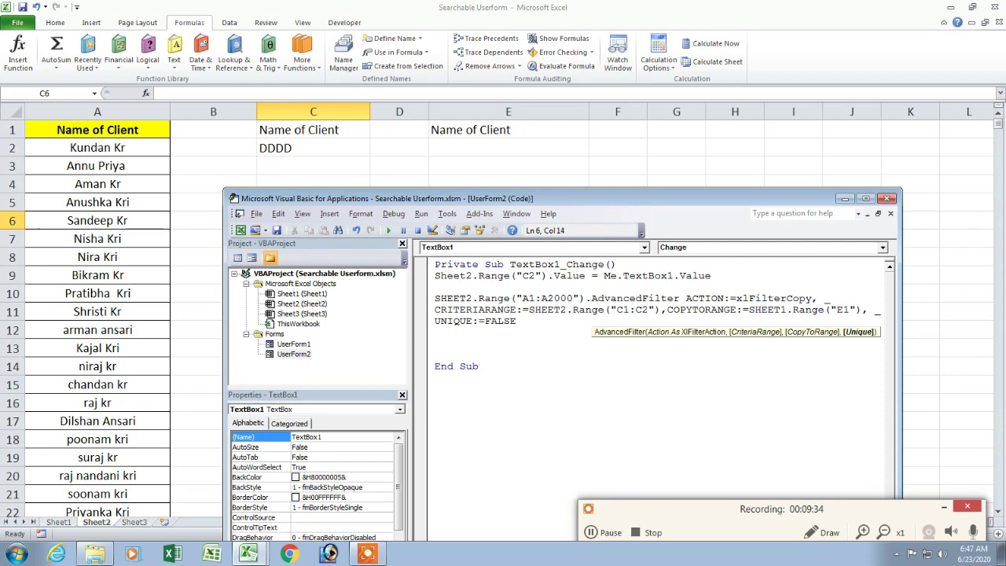
pyautogui.press('Return')
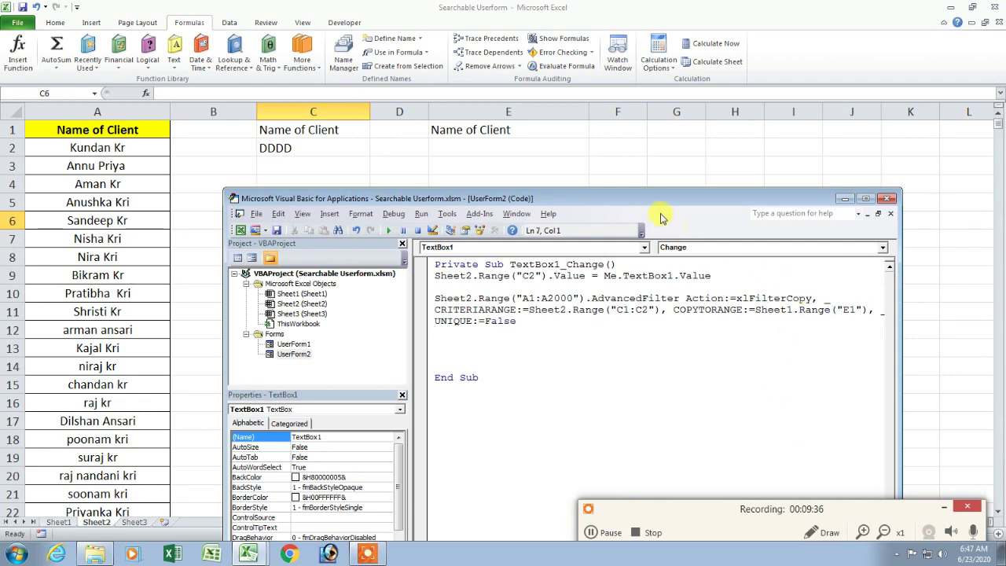
pyautogui.moveTo(653, 202); pyautogui.dragTo(613, 167)
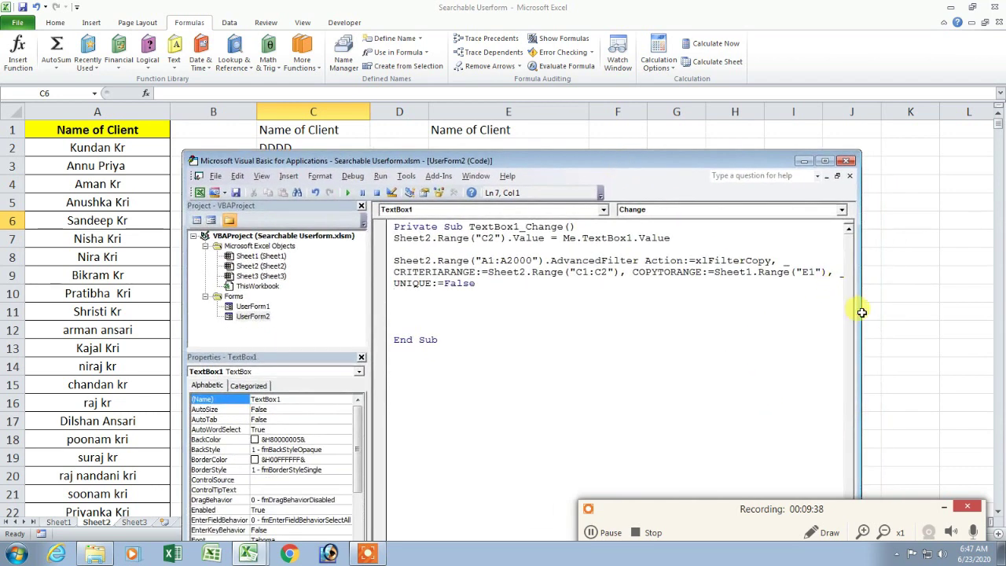
pyautogui.moveTo(862, 315); pyautogui.dragTo(912, 316)
pyautogui.click(441, 305)
pyautogui.moveTo(481, 165); pyautogui.dragTo(558, 227)
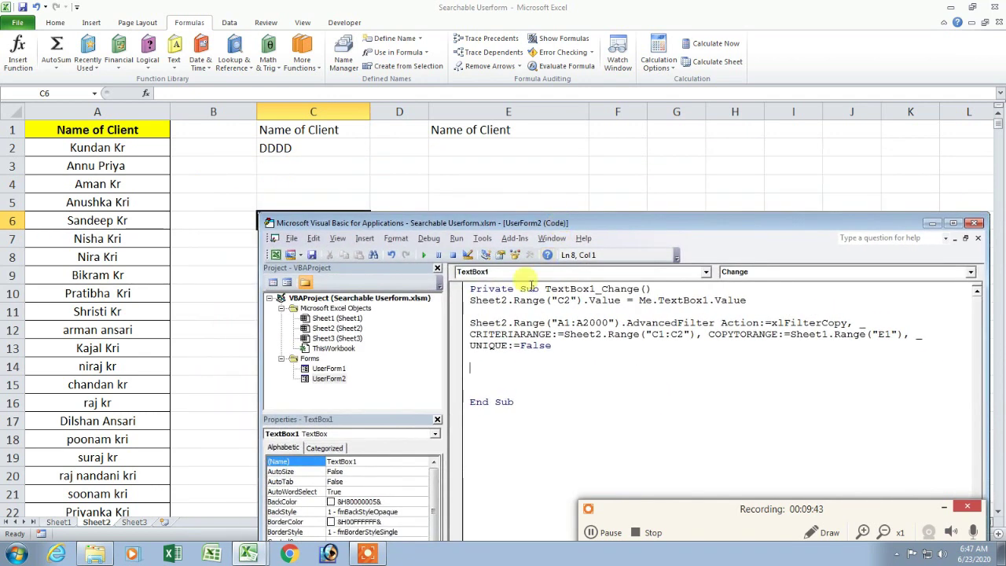
# - Test-run the search form by typing AD, then clear the text and close it
pyautogui.click(429, 255)
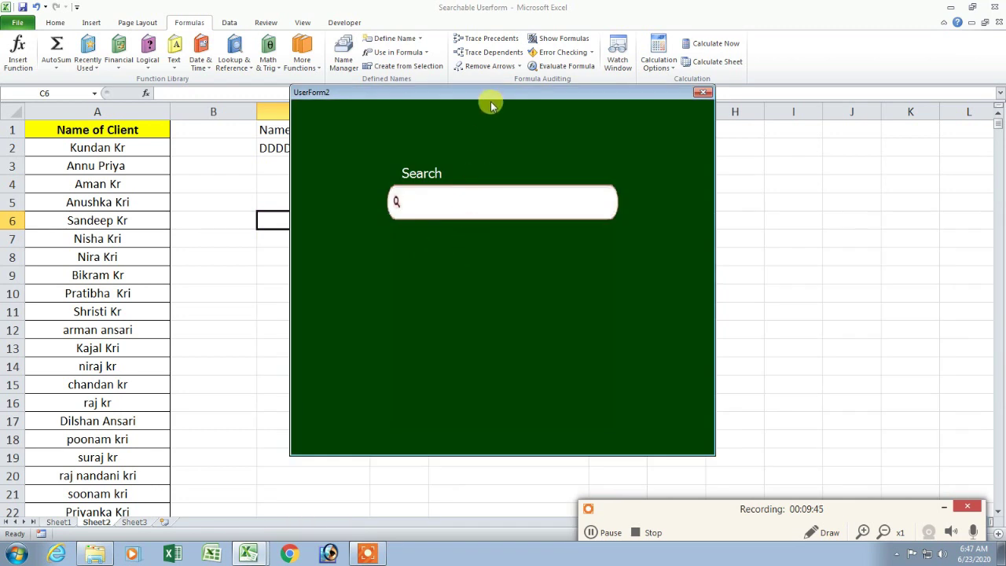
pyautogui.moveTo(489, 101); pyautogui.dragTo(461, 217)
pyautogui.write('A')
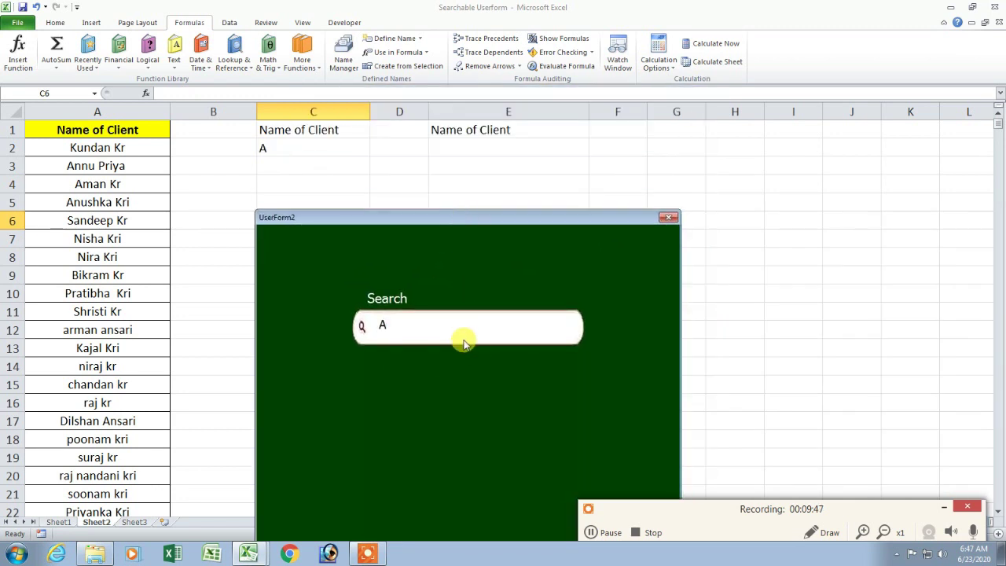
pyautogui.write('D')
pyautogui.doubleClick(380, 323)
pyautogui.press('BackSpace')
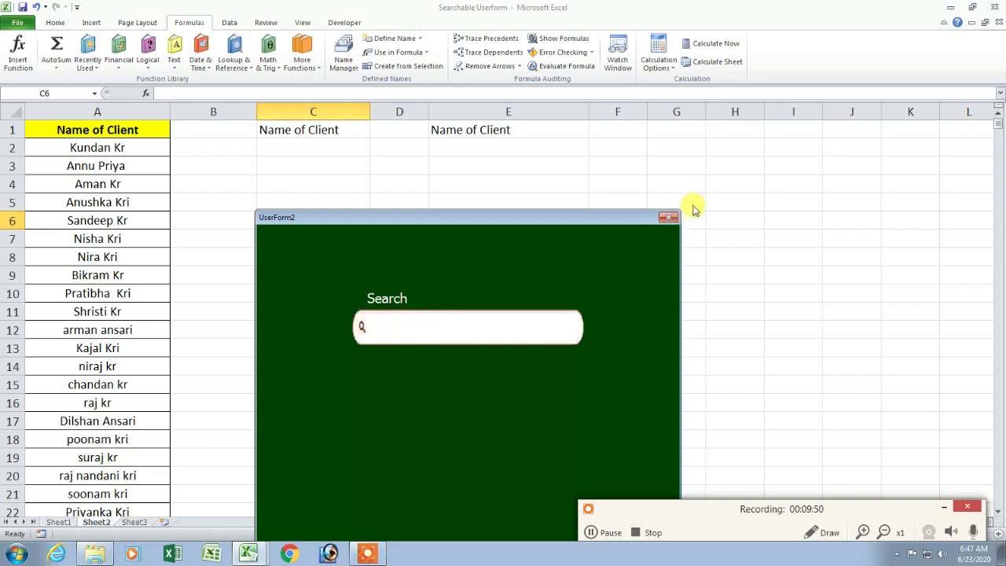
pyautogui.click(666, 219)
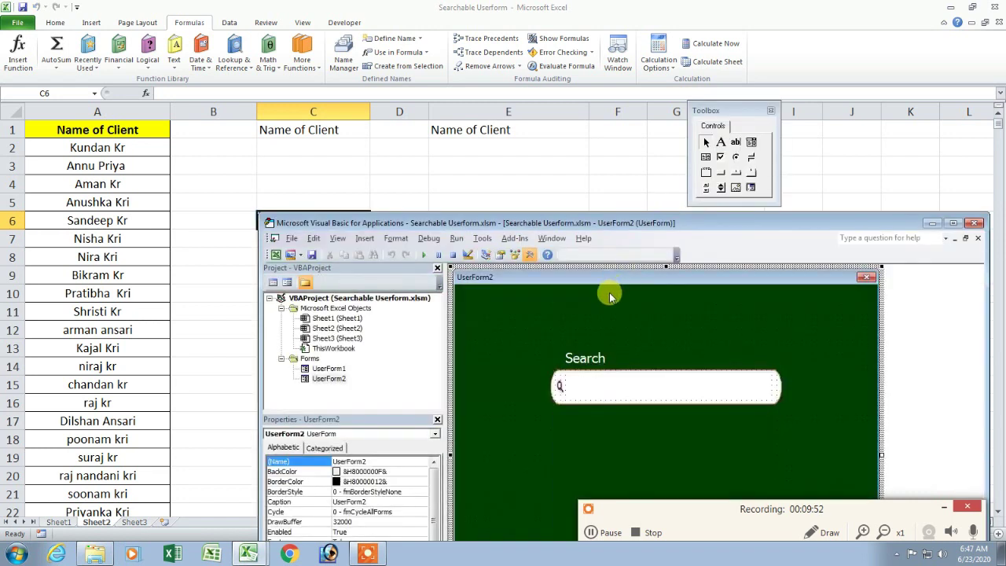
# - Change the CopyToRange destination from Sheet1 to Sheet2 E1
pyautogui.doubleClick(619, 398)
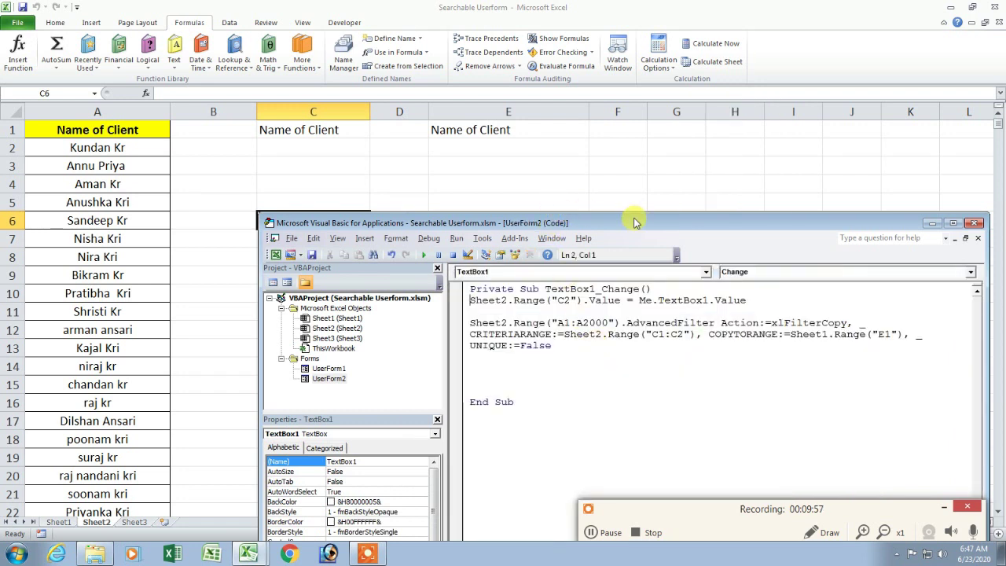
pyautogui.moveTo(822, 336); pyautogui.dragTo(827, 335)
pyautogui.write('2')
pyautogui.press('Down')
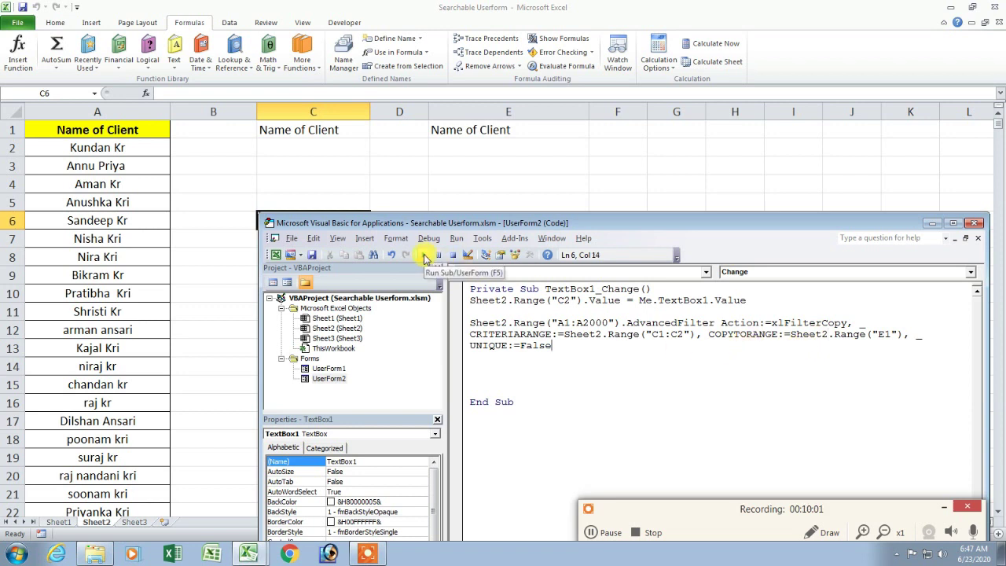
# - Run the form, search ABC then AB to check column E's matches, then clear and close it
pyautogui.click(429, 258)
pyautogui.moveTo(477, 99)
pyautogui.mouseDown()
pyautogui.moveTo(481, 236)
pyautogui.moveTo(660, 209)
pyautogui.mouseUp()
pyautogui.write('ABC')
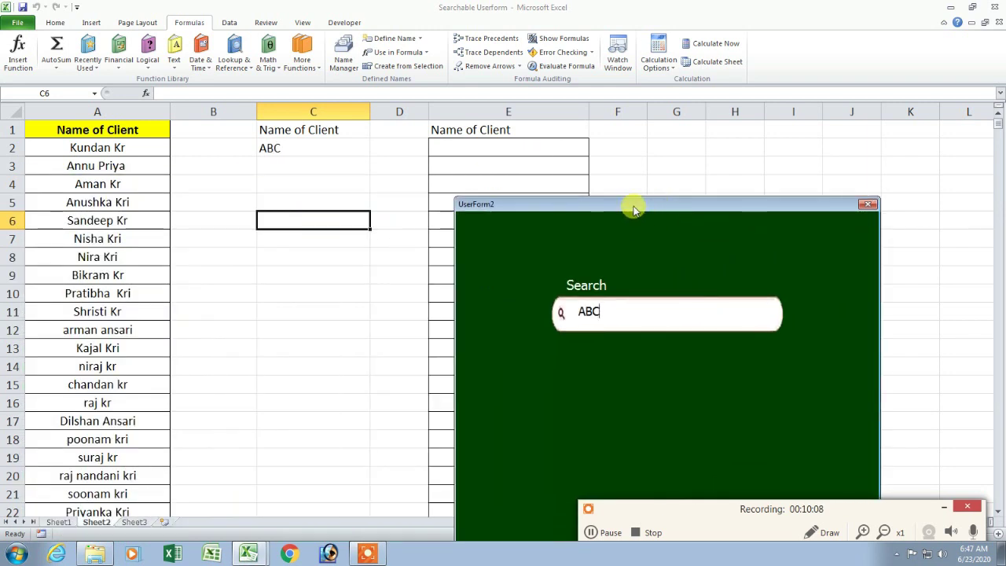
pyautogui.press('BackSpace')
pyautogui.moveTo(633, 209); pyautogui.dragTo(404, 308)
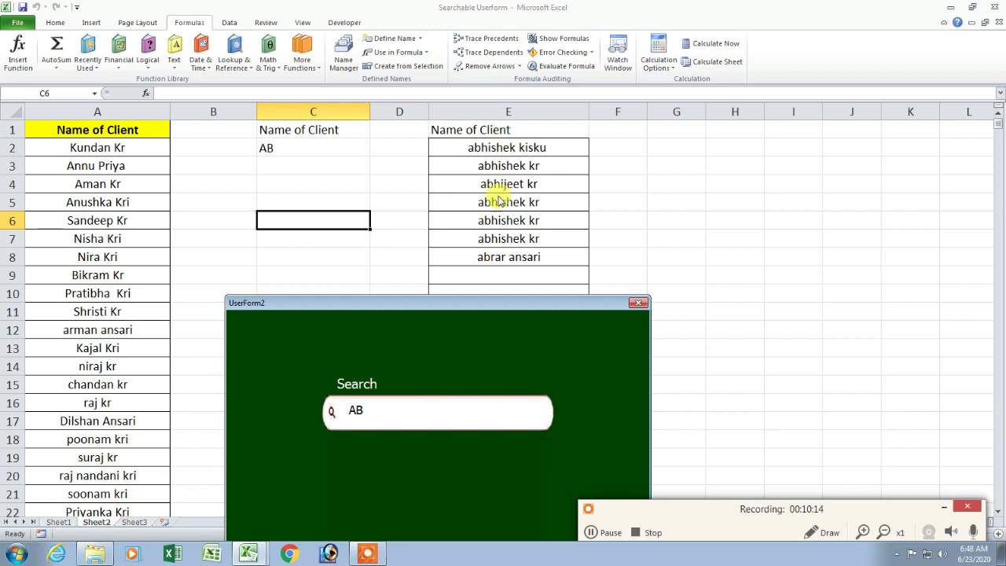
pyautogui.moveTo(503, 306); pyautogui.dragTo(515, 92)
pyautogui.press('BackSpace')
pyautogui.press('BackSpace')
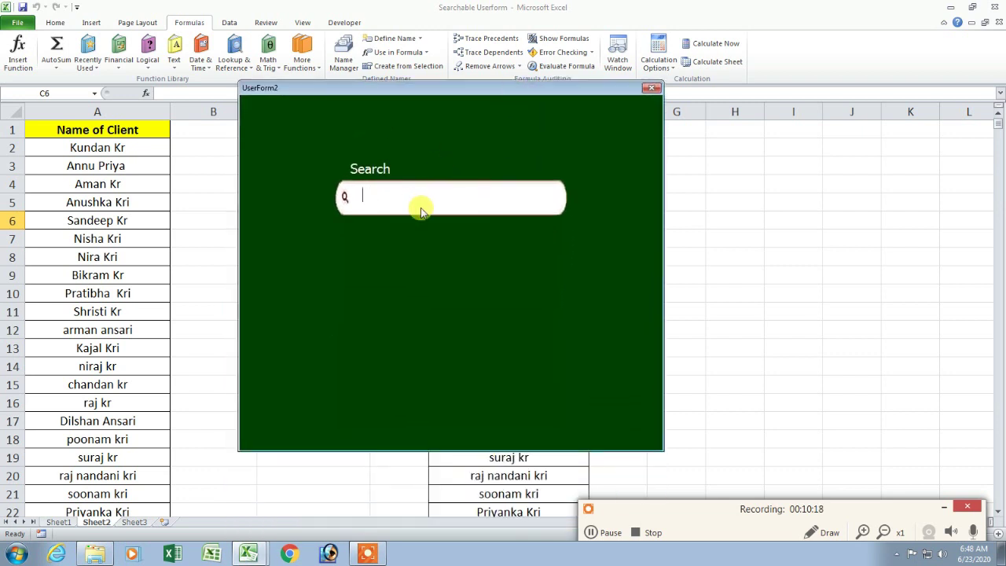
pyautogui.click(651, 92)
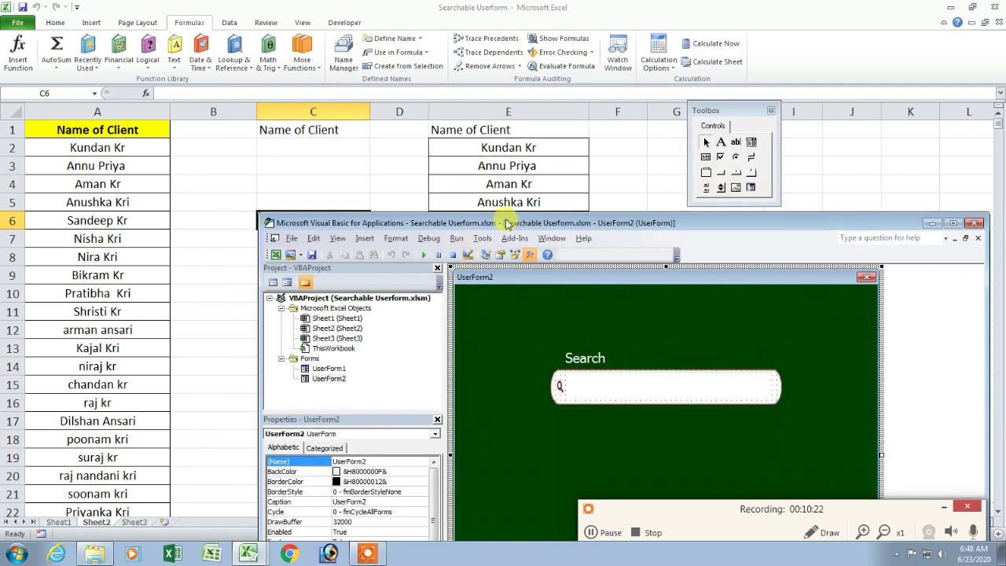
# - Open the search box's TextBox1_Change code and go to the blank line below the AdvancedFilter call
pyautogui.moveTo(513, 223); pyautogui.dragTo(388, 89)
pyautogui.click(542, 374)
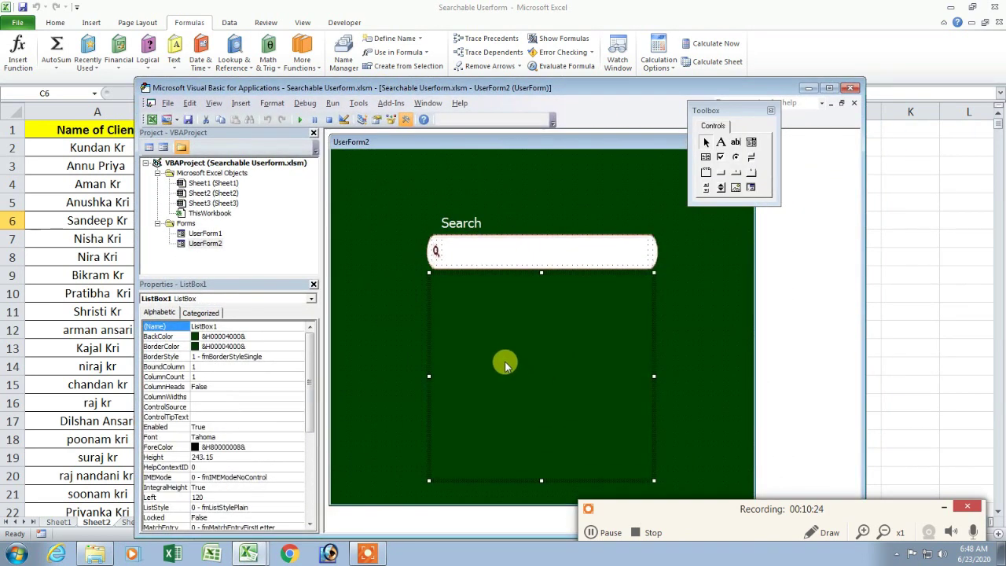
pyautogui.doubleClick(503, 251)
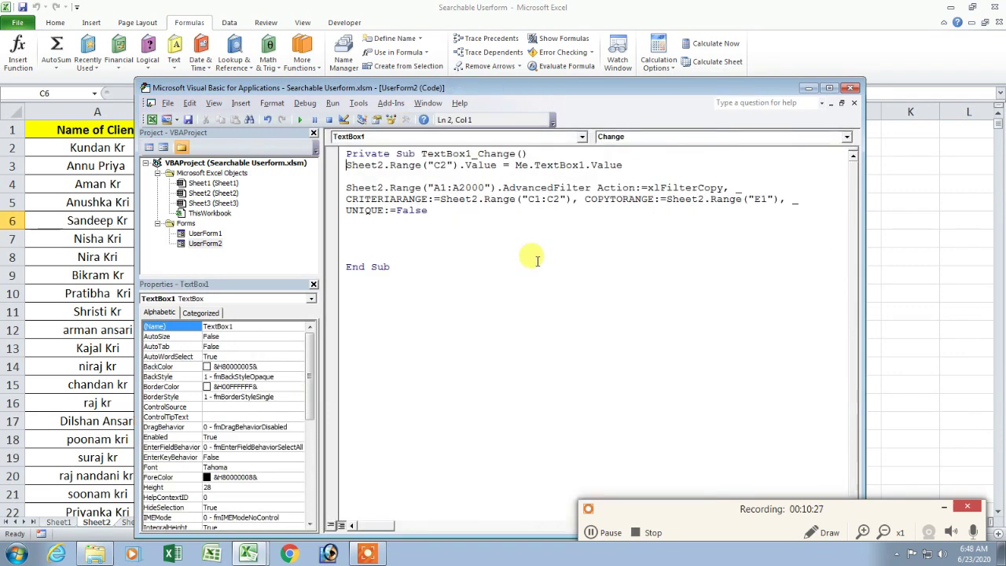
pyautogui.click(406, 242)
pyautogui.press('Up')
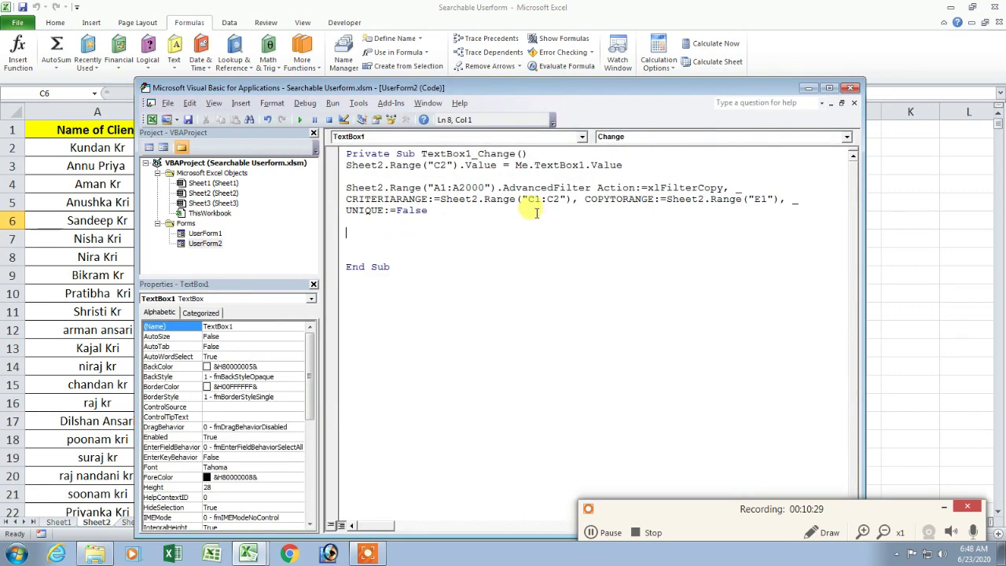
# - Write the condition If Len(Sheet2.Range("E2"))>0 Then, checking cell E2 on the worksheet
pyautogui.write('IF SHEET')
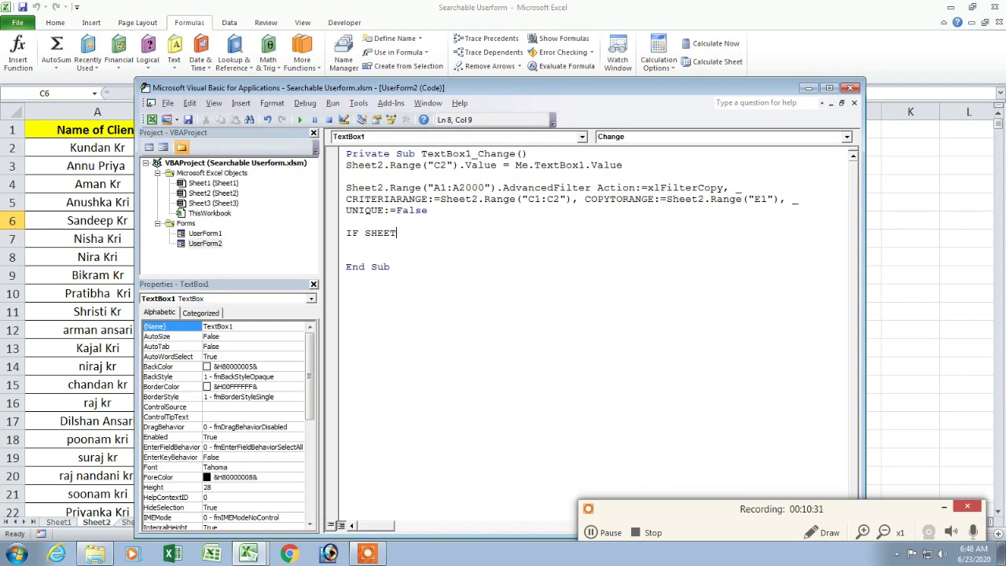
pyautogui.write('2.')
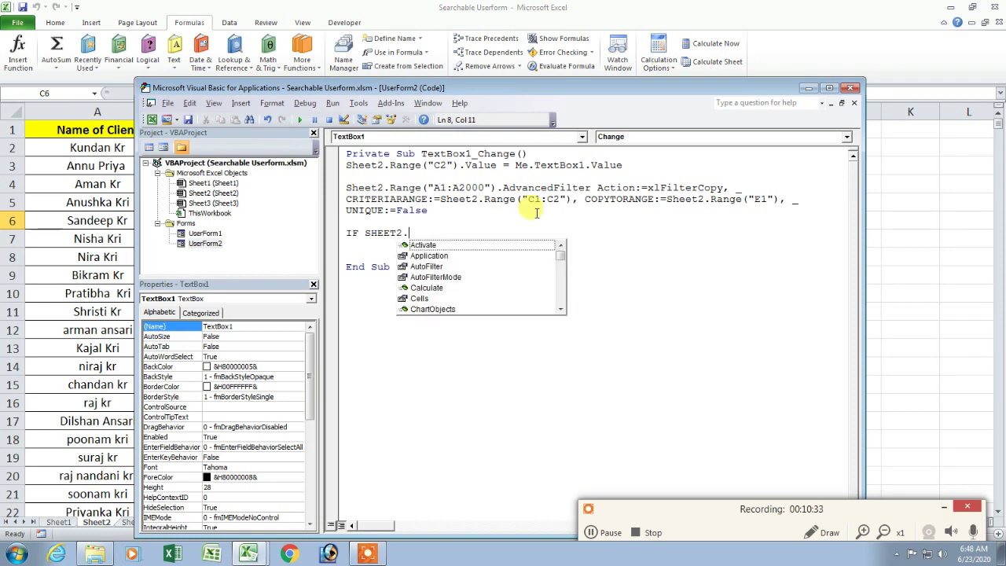
pyautogui.press('BackSpace')
pyautogui.press('BackSpace')
pyautogui.press('BackSpace')
pyautogui.press('BackSpace')
pyautogui.press('BackSpace')
pyautogui.press('BackSpace')
pyautogui.press('BackSpace')
pyautogui.write('LEN(SHE')
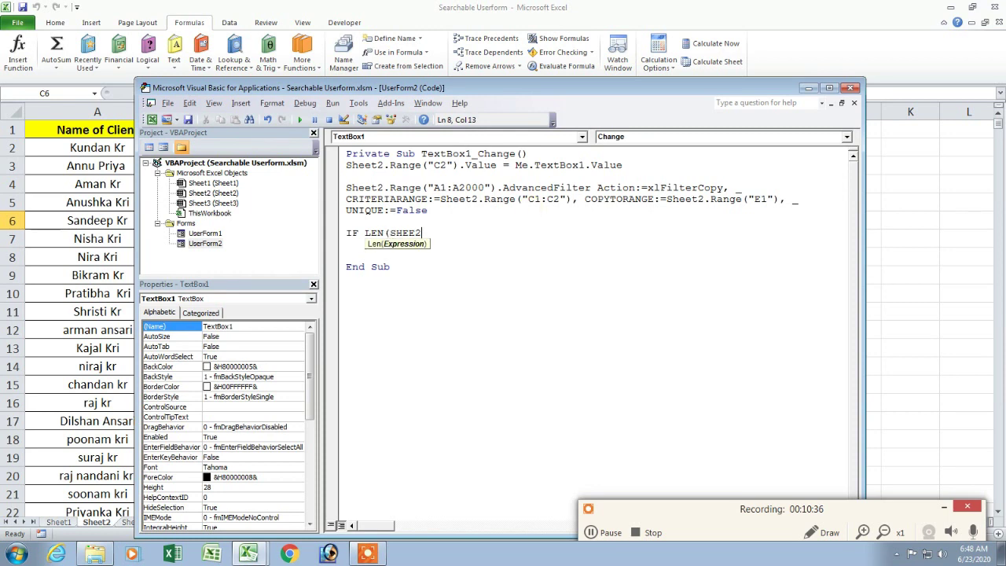
pyautogui.press('BackSpace')
pyautogui.write('T2.Range("')
pyautogui.hotkey('alt', 'F11')
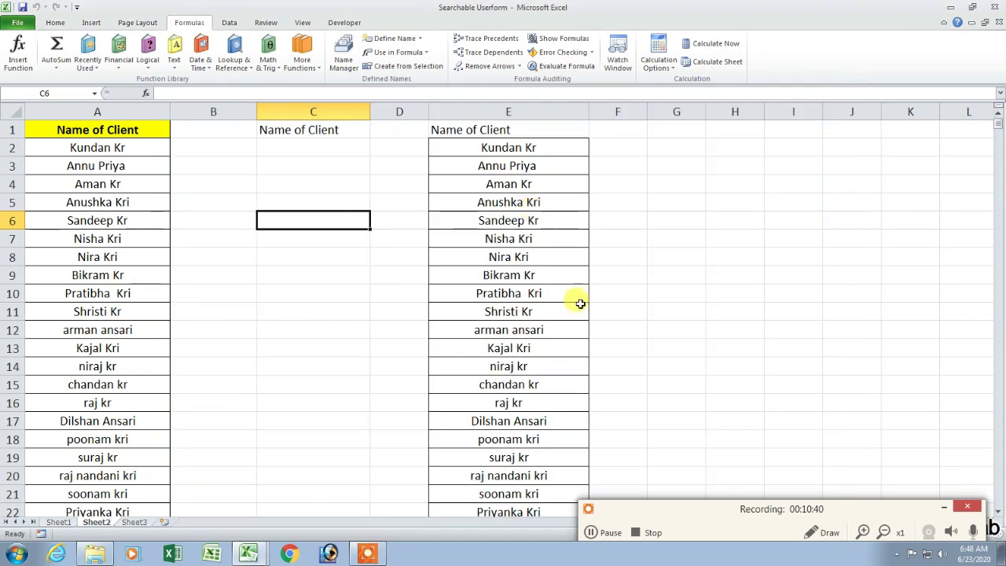
pyautogui.moveTo(488, 148)
pyautogui.mouseDown()
pyautogui.moveTo(485, 162)
pyautogui.moveTo(494, 144)
pyautogui.mouseUp()
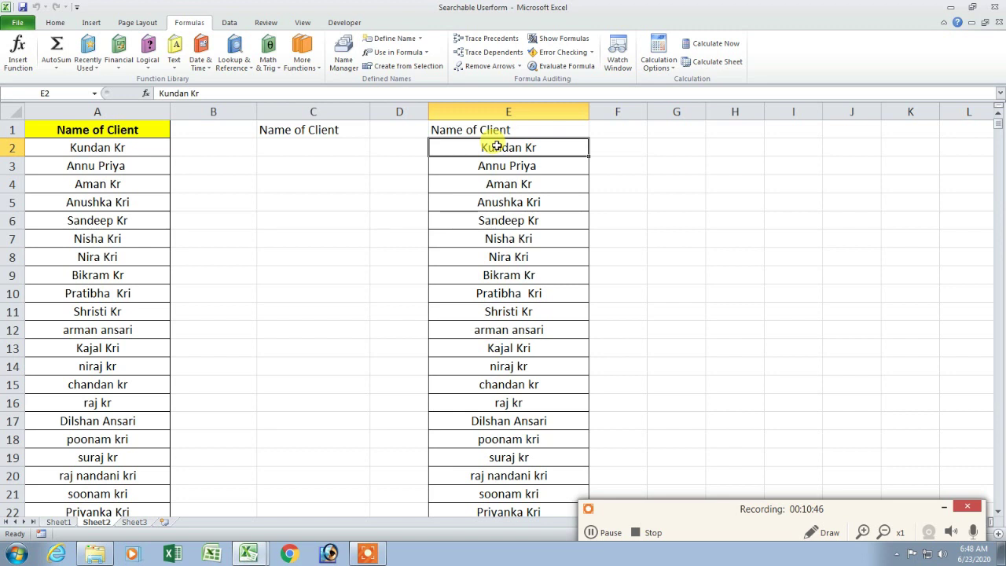
pyautogui.hotkey('alt', 'F11')
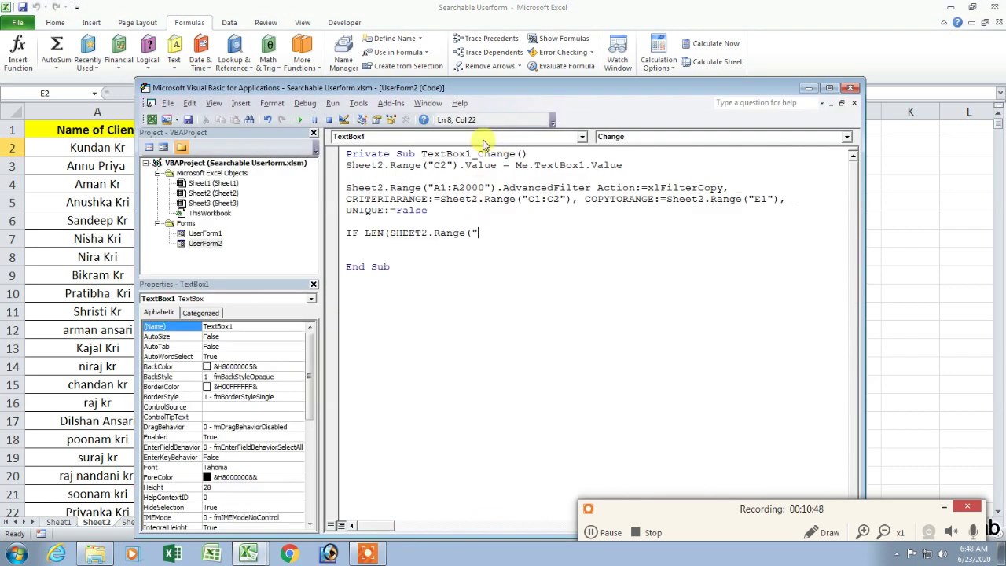
pyautogui.moveTo(478, 93); pyautogui.dragTo(476, 249)
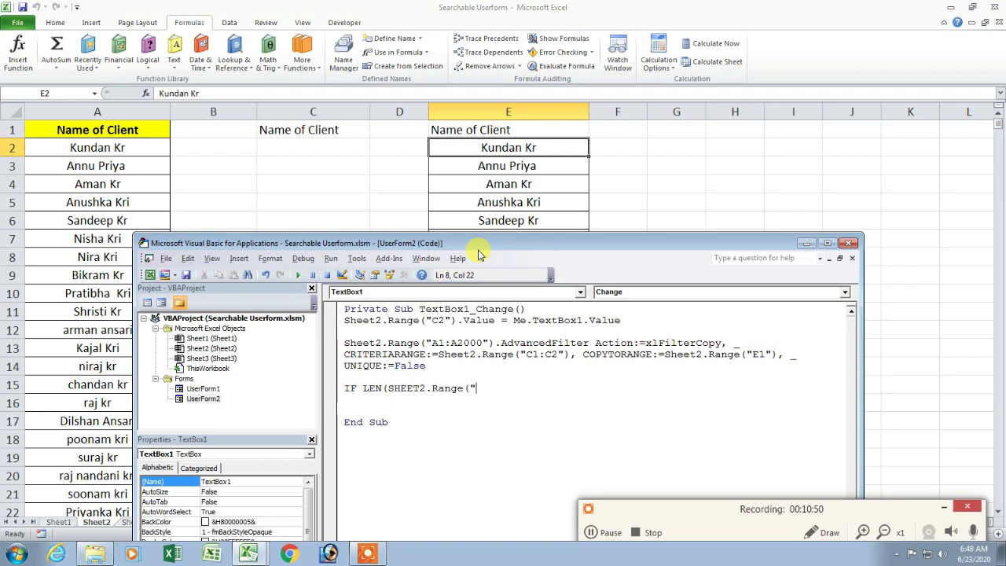
pyautogui.write('E2')
pyautogui.write('")>0 THEN')
pyautogui.press('Return')
pyautogui.press('Return')
pyautogui.press('Left')
pyautogui.press('Left')
pyautogui.press('Left')
pyautogui.write(')')
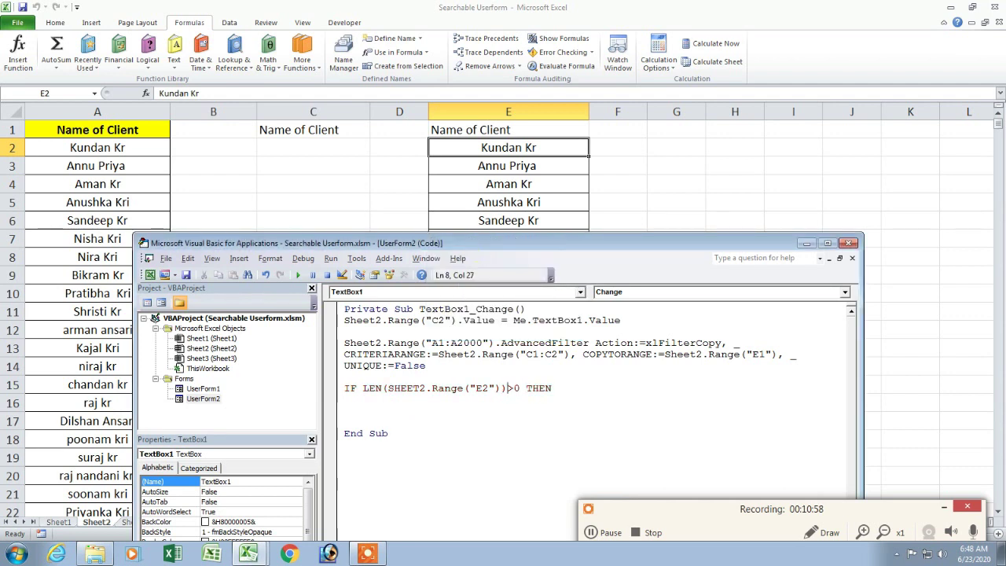
pyautogui.press('End')
# - Inside the If branch, set ListBox1.RowSource to "DATA1"
pyautogui.press('Return')
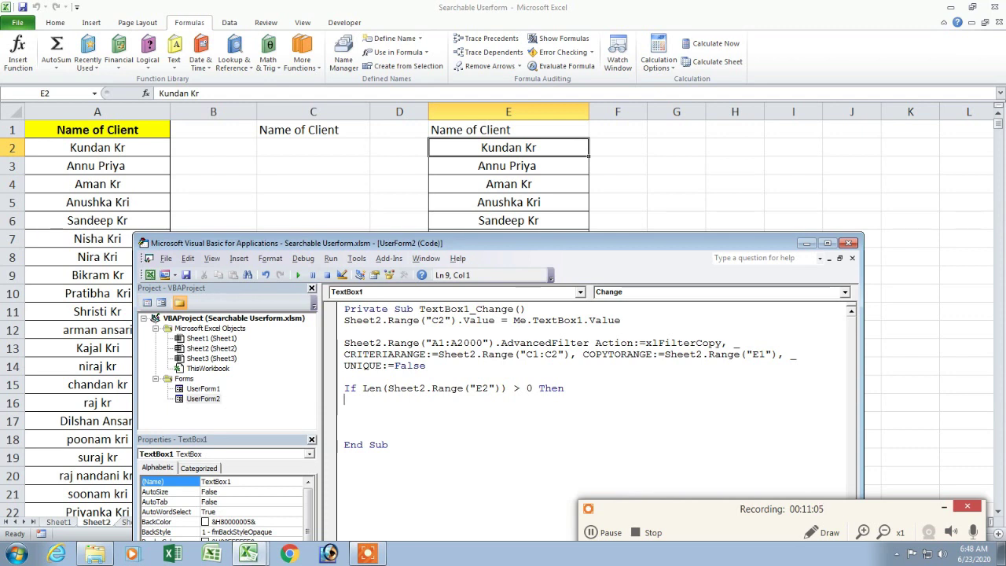
pyautogui.write('BOX1.Ro')
pyautogui.press('Tab')
pyautogui.write('="')
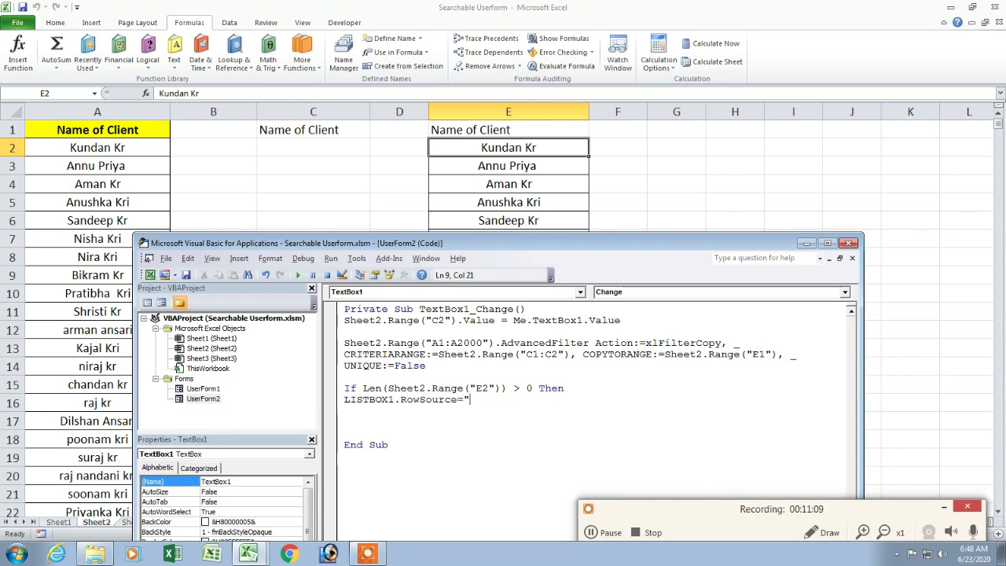
pyautogui.write('DATA1"')
pyautogui.press('Return')
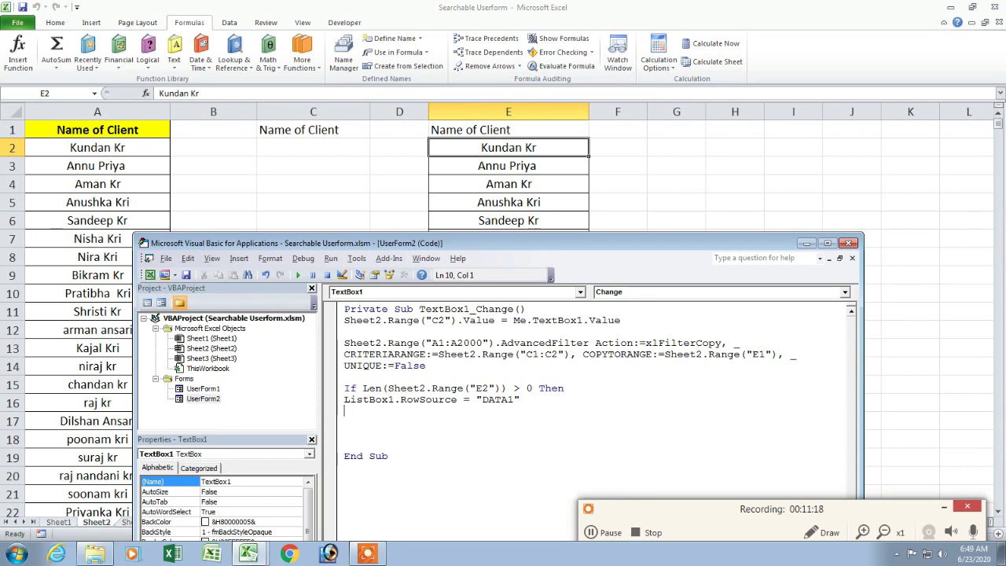
# - Add an Else branch that sets ListBox1.RowSource to "", then close the block with End If
pyautogui.write('else')
pyautogui.press('Return')
pyautogui.write('LISTBOX1.Ro')
pyautogui.press('Tab')
pyautogui.write('="DA')
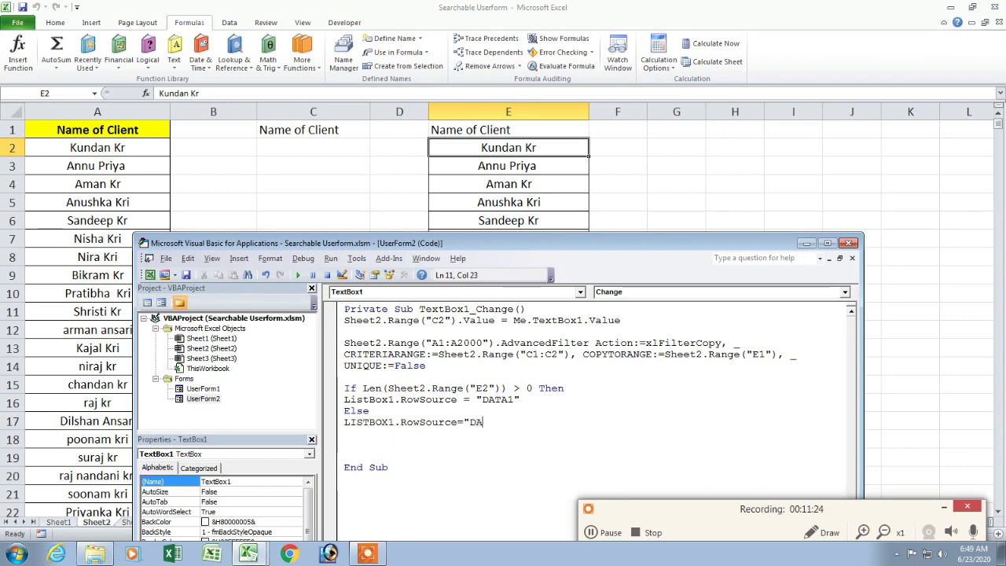
pyautogui.press('Return')
pyautogui.write('END IF')
pyautogui.click(381, 422)
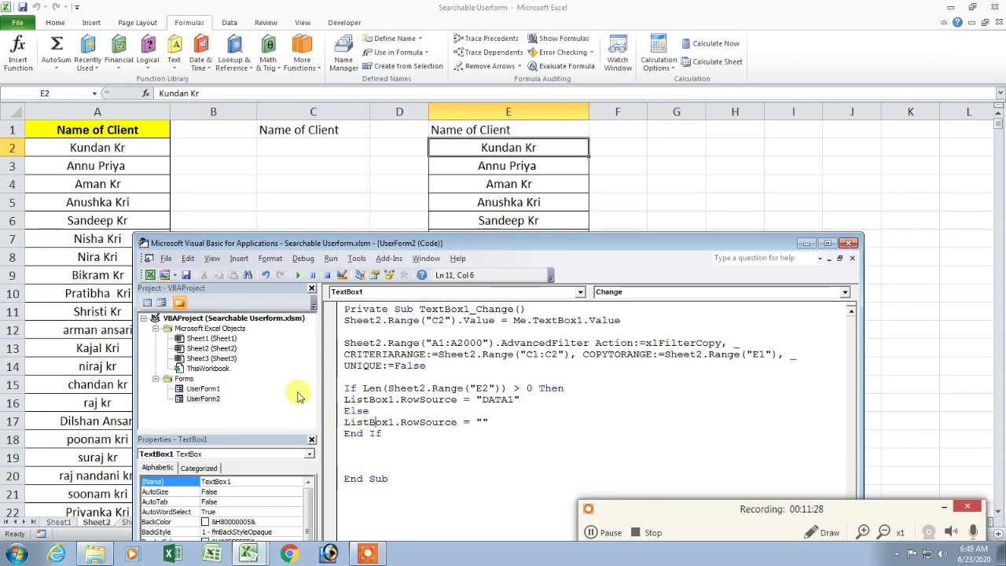
pyautogui.moveTo(352, 246); pyautogui.dragTo(369, 183)
# - Run the search form, test live filtering with the letters A, B, A, D and F, then close it
pyautogui.click(314, 212)
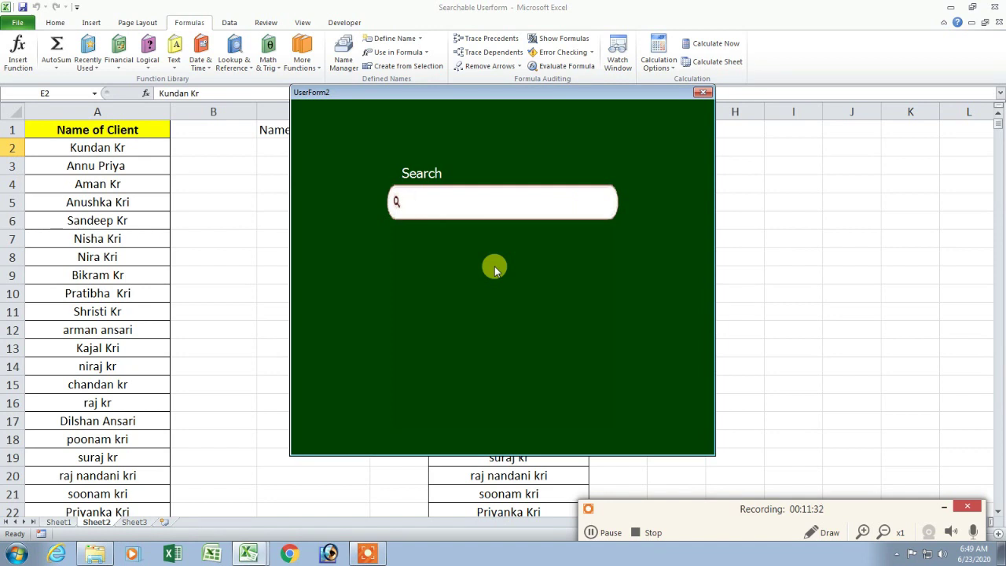
pyautogui.write('A')
pyautogui.press('BackSpace')
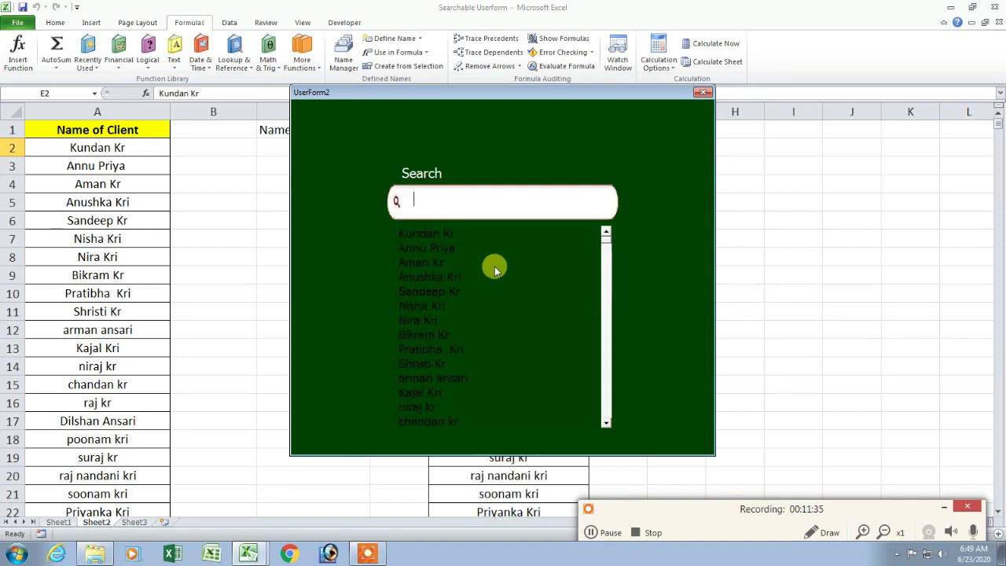
pyautogui.write('B')
pyautogui.press('BackSpace')
pyautogui.write('A')
pyautogui.press('BackSpace')
pyautogui.write('D')
pyautogui.press('BackSpace')
pyautogui.write('F')
pyautogui.press('BackSpace')
pyautogui.click(704, 92)
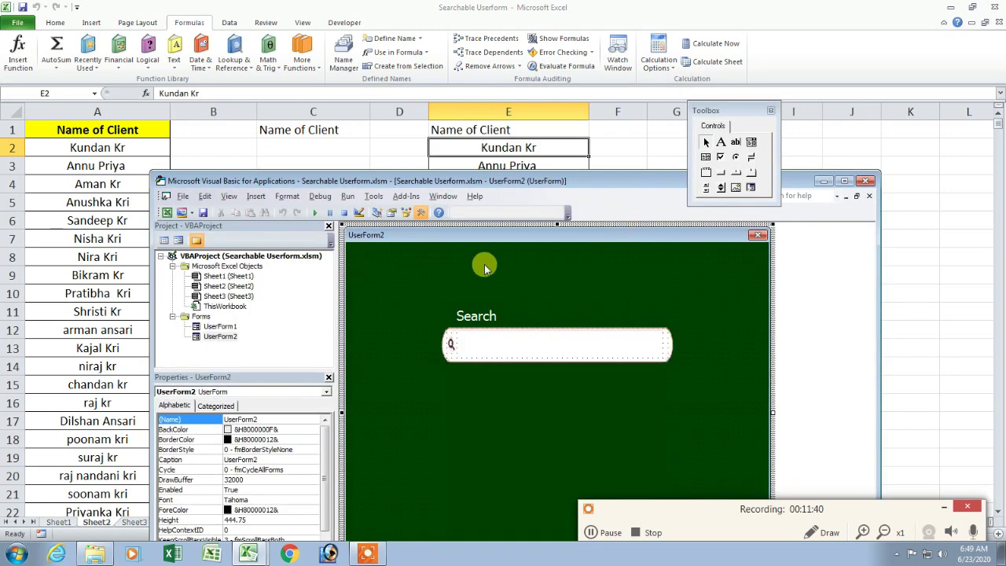
# - Give ListBox1 a new ForeColor chosen from the Palette
pyautogui.doubleClick(474, 182)
pyautogui.click(393, 294)
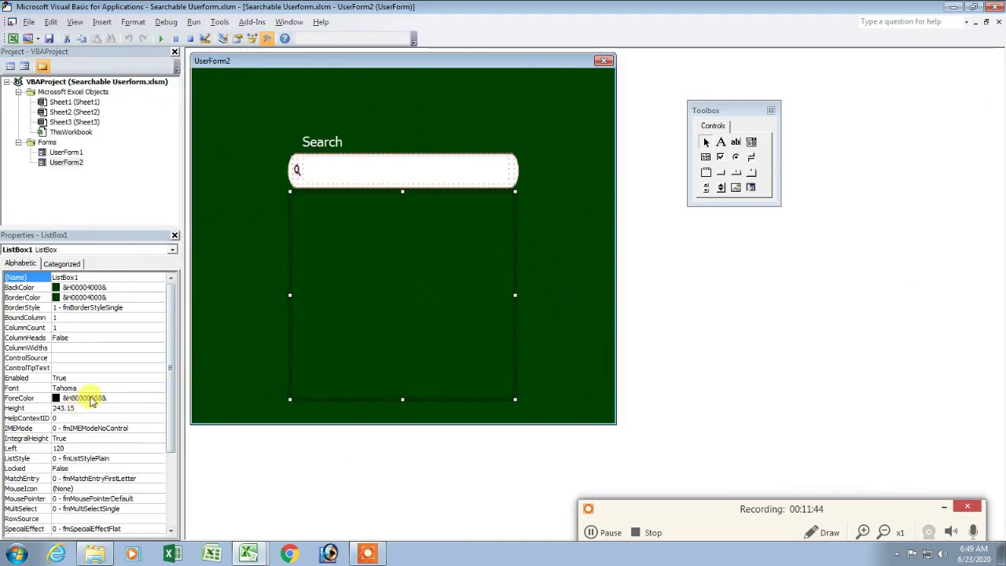
pyautogui.click(110, 398)
pyautogui.click(160, 398)
pyautogui.click(85, 411)
pyautogui.click(83, 425)
pyautogui.click(454, 253)
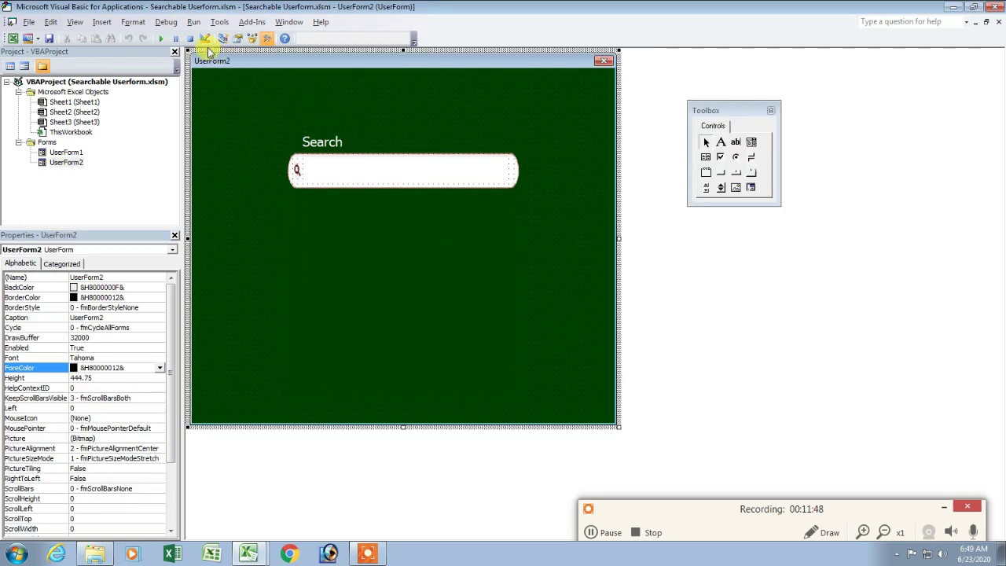
pyautogui.click(160, 39)
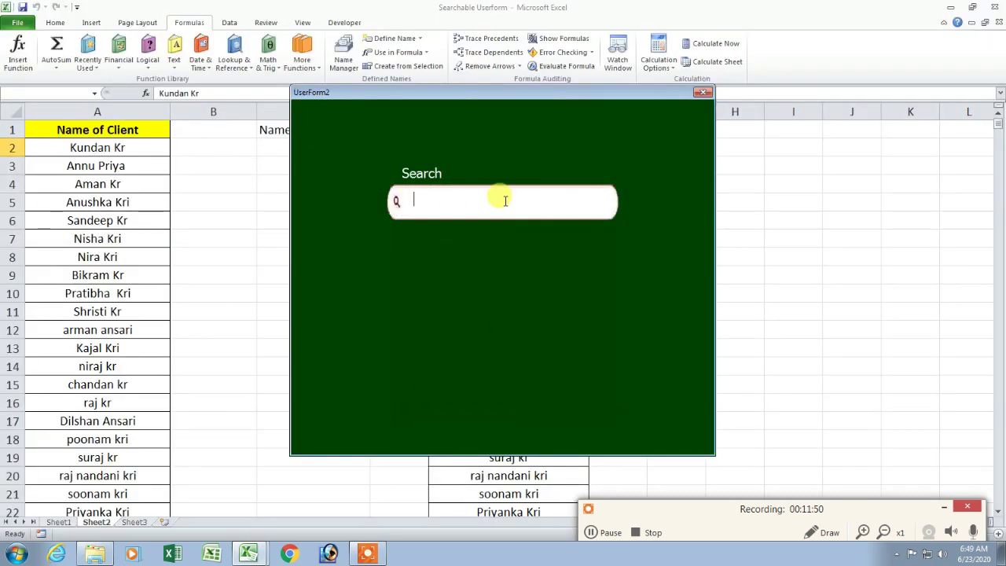
pyautogui.write('KUNDAN')
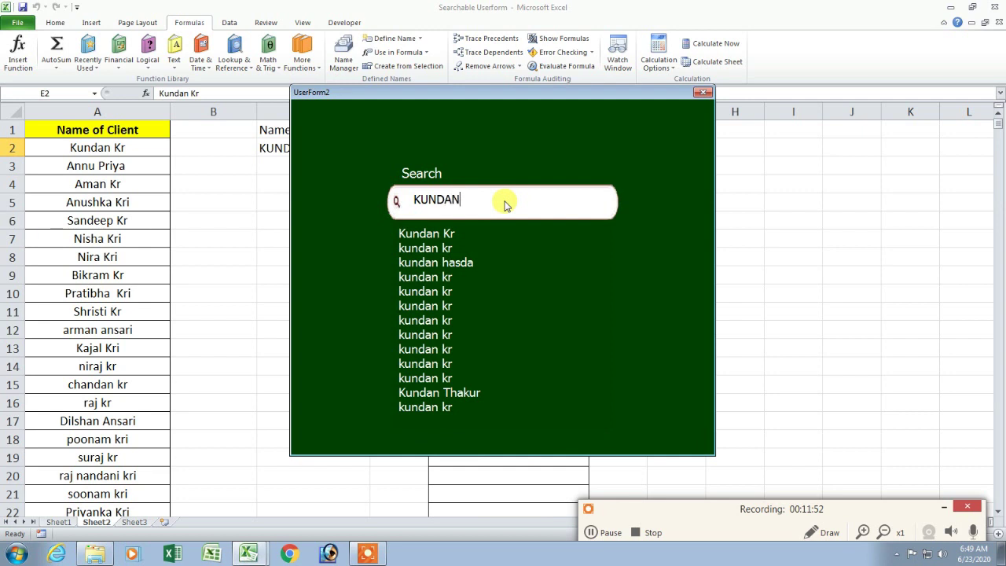
pyautogui.press('BackSpace')
pyautogui.press('BackSpace')
pyautogui.press('BackSpace')
pyautogui.press('BackSpace')
pyautogui.press('BackSpace')
pyautogui.write('AMIT')
pyautogui.press('BackSpace')
pyautogui.press('BackSpace')
pyautogui.press('BackSpace')
pyautogui.write('MAN')
pyautogui.press('BackSpace')
pyautogui.press('BackSpace')
pyautogui.press('BackSpace')
pyautogui.press('BackSpace')
pyautogui.write('RAMA')
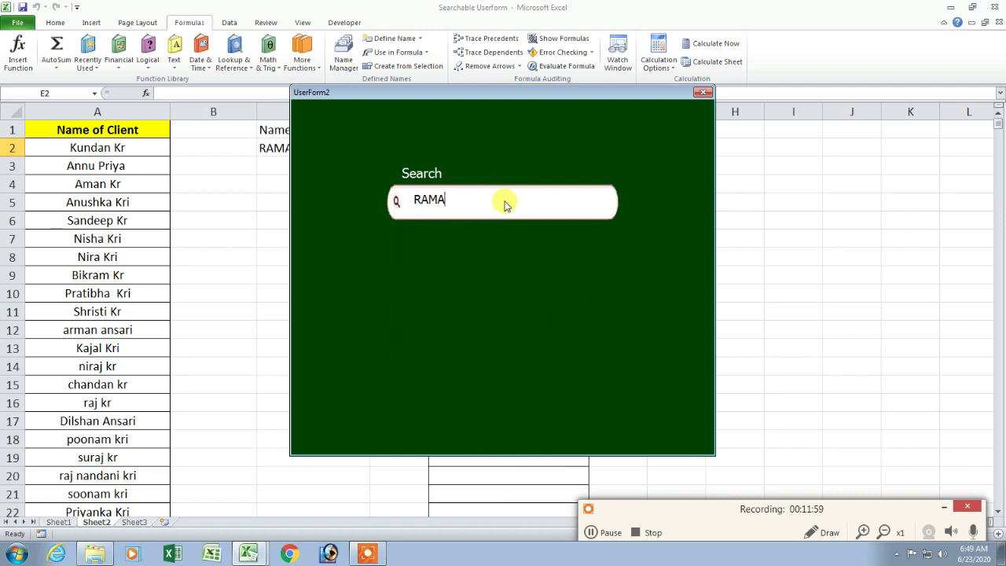
pyautogui.press('BackSpace')
pyautogui.write('E')
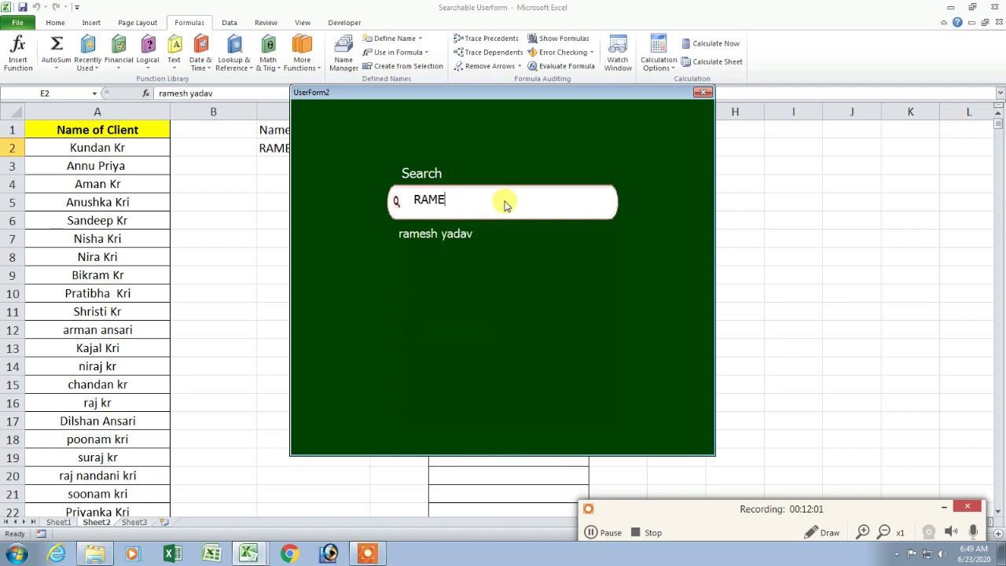
pyautogui.press('BackSpace')
pyautogui.press('BackSpace')
pyautogui.press('BackSpace')
pyautogui.press('BackSpace')
pyautogui.write('S')
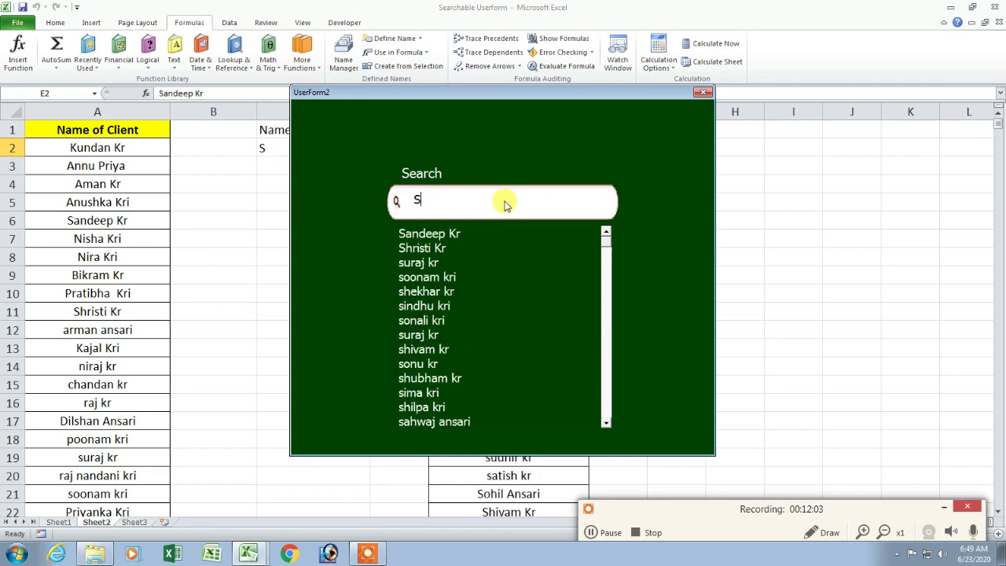
pyautogui.write('ATI')
pyautogui.press('BackSpace')
pyautogui.press('BackSpace')
pyautogui.press('BackSpace')
pyautogui.press('BackSpace')
pyautogui.write('ANN')
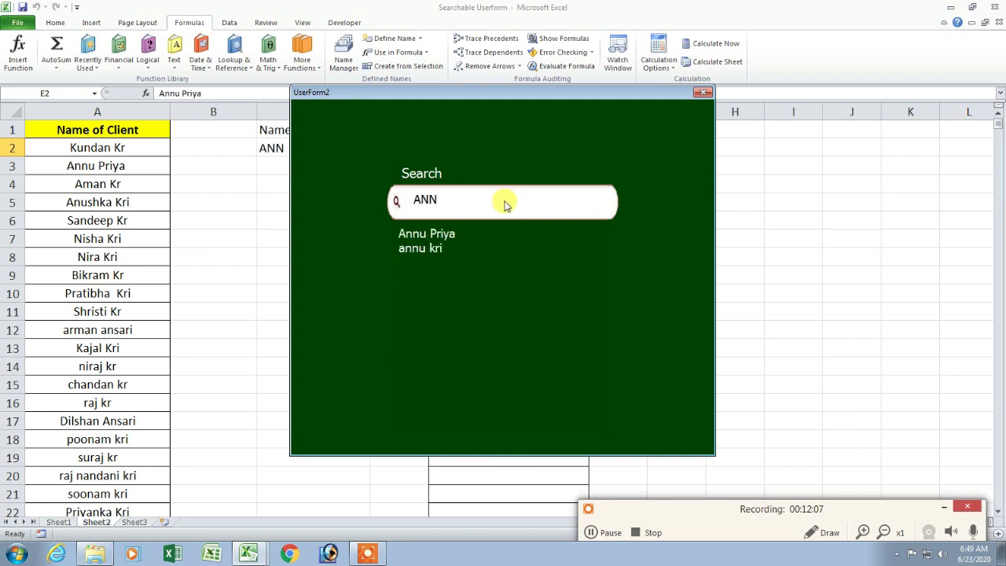
pyautogui.press('BackSpace')
pyautogui.press('BackSpace')
pyautogui.press('BackSpace')
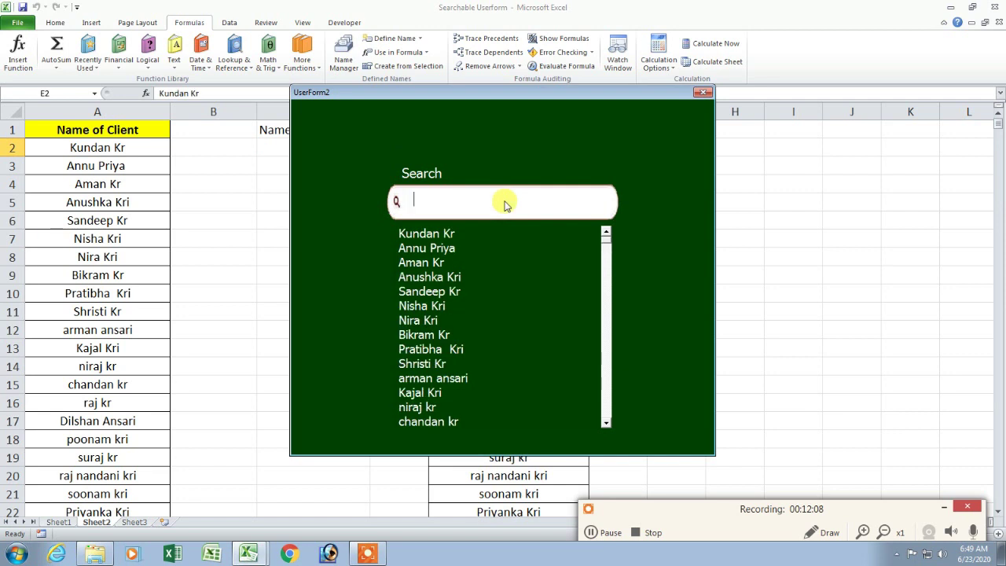
pyautogui.click(606, 245)
pyautogui.moveTo(605, 245)
pyautogui.mouseDown()
pyautogui.moveTo(604, 436)
pyautogui.moveTo(606, 236)
pyautogui.mouseUp()
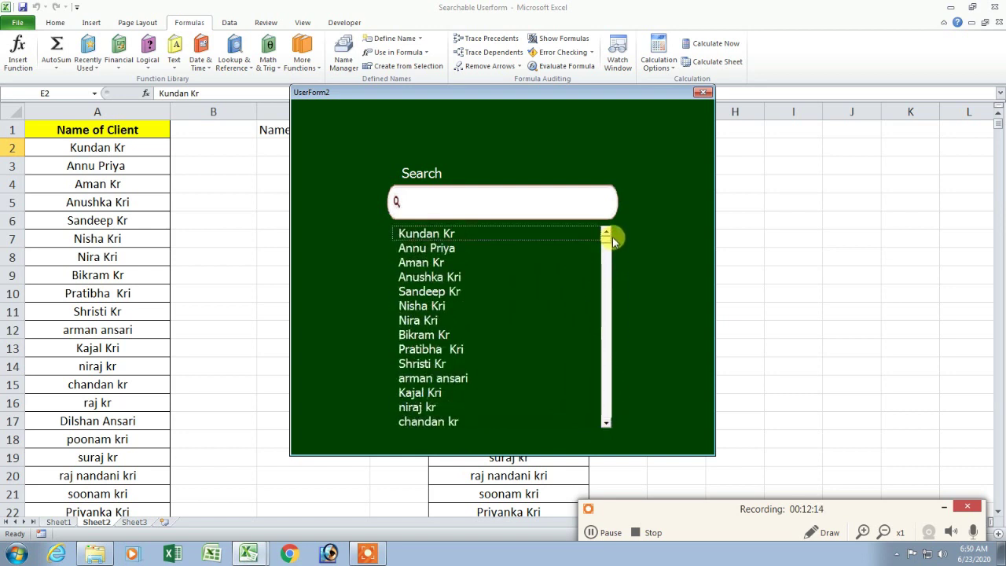
pyautogui.click(702, 94)
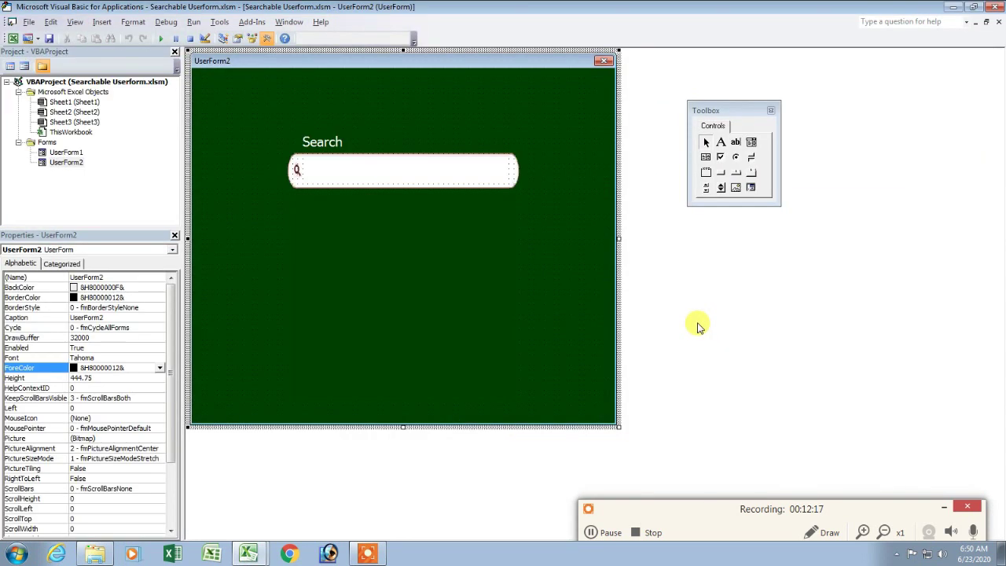